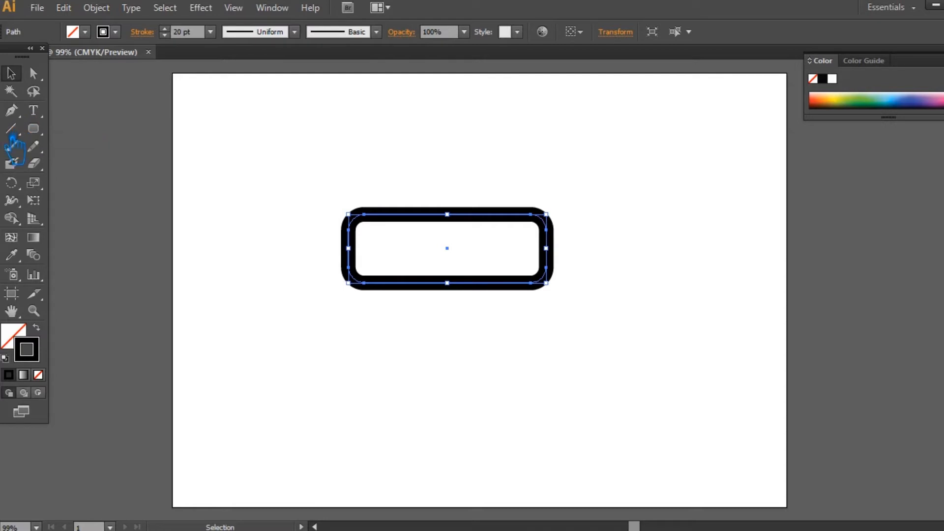
Slant the rounded rectangle's right side by moving its lower-right corner anchor points inward
key("a")
left_click_drag(587, 326, 442, 281)
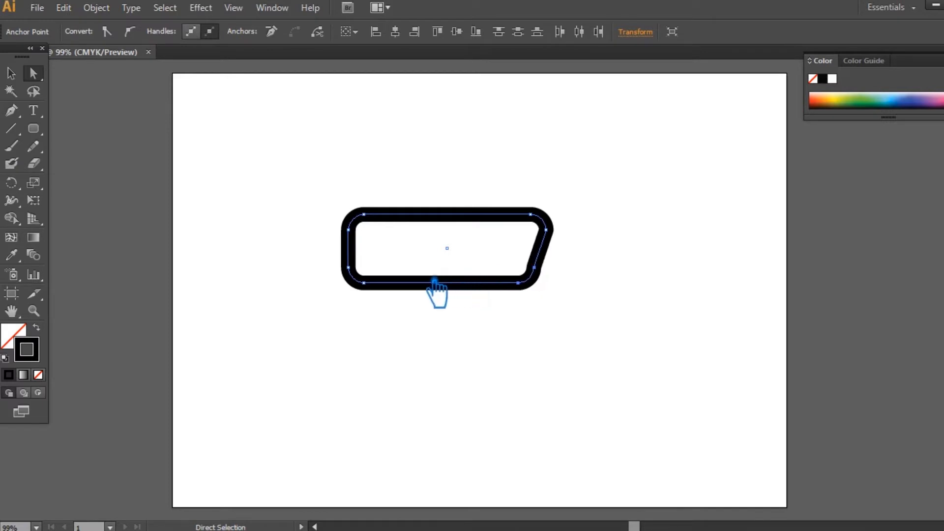
left_click(10, 73)
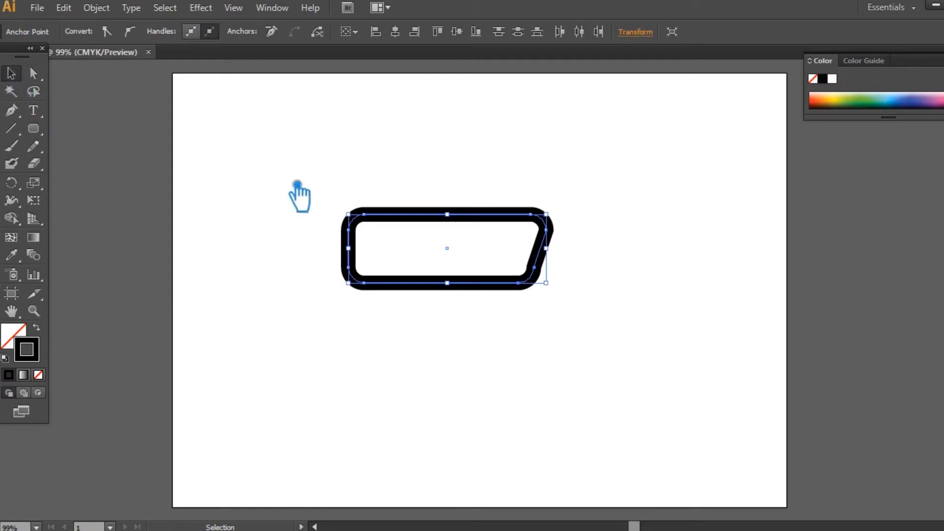
Delete the left-end anchor points of the rounded rectangle and move the two open ends right to shorten the shape
key("a")
left_click_drag(315, 184, 362, 323)
key("Delete")
left_click_drag(297, 189, 388, 323)
key("Right")
key("Right")
key("Right")
key("Right")
key("Right")
key("Right")
key("Right")
key("Right")
key("Right")
key("Right")
key("Right")
key("Right")
key("Right")
key("Right")
key("Right")
key("Right")
key("Right")
key("Right")
key("Right")
key("Right")
key("Right")
key("Right")
key("Right")
key("Right")
key("Right")
key("Right")
key("Right")
key("Right")
key("Right")
key("Right")
key("Right")
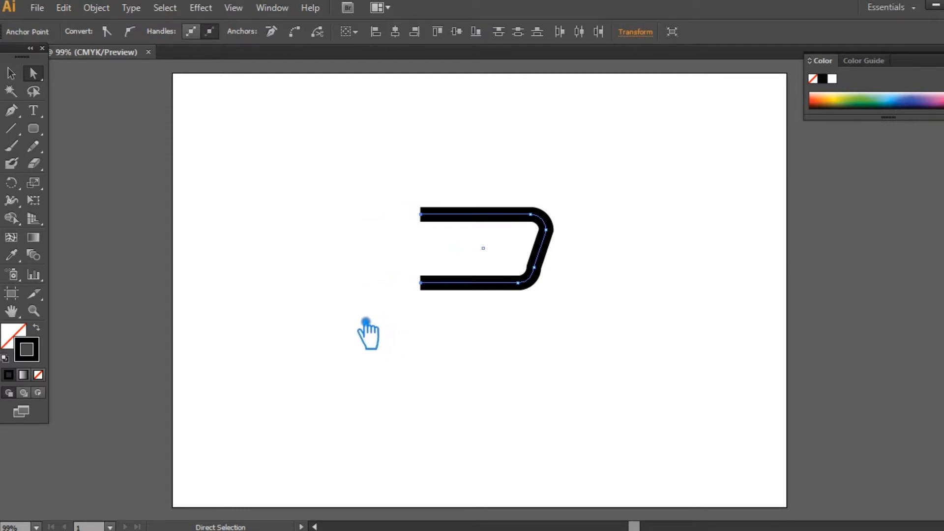
Reshape the bowl's lower-right corner by pulling its curve segment outward for a tighter corner, and deselect the path
left_click(543, 281)
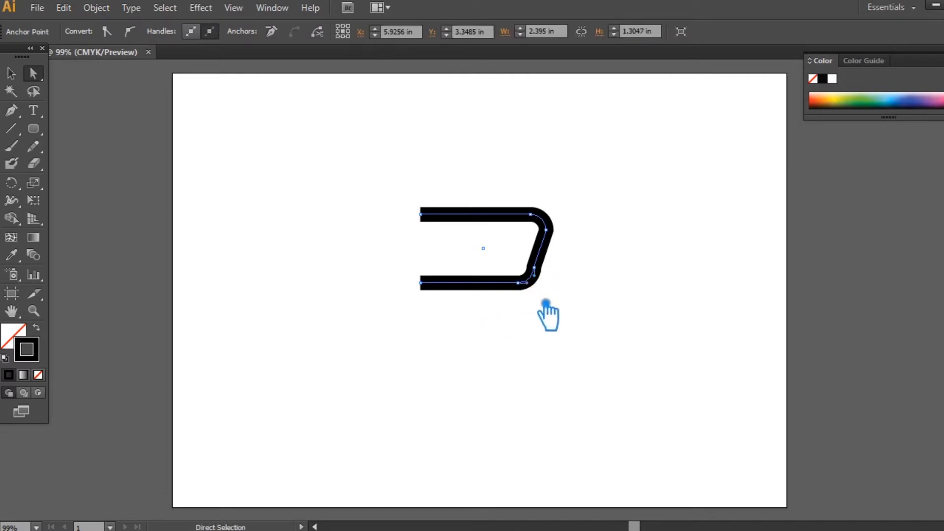
left_click(547, 281)
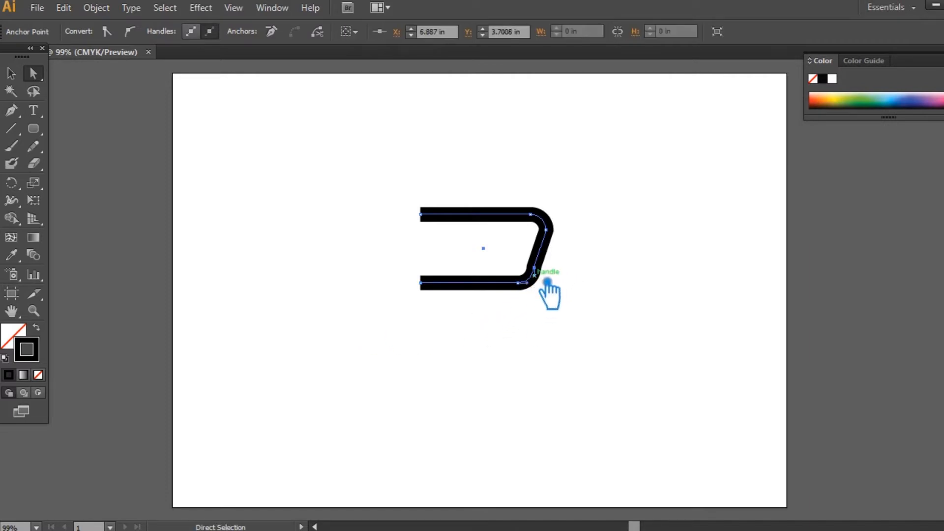
left_click_drag(547, 284, 544, 286)
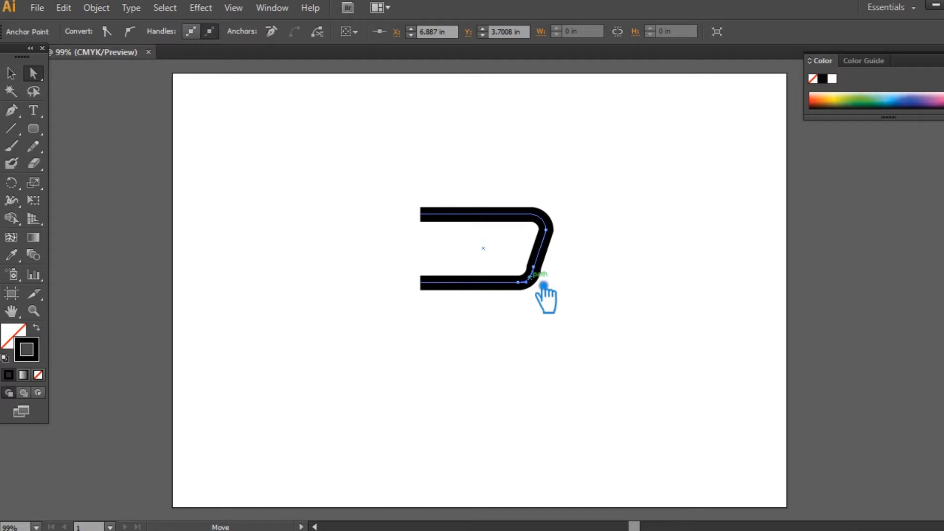
left_click_drag(547, 281, 540, 290)
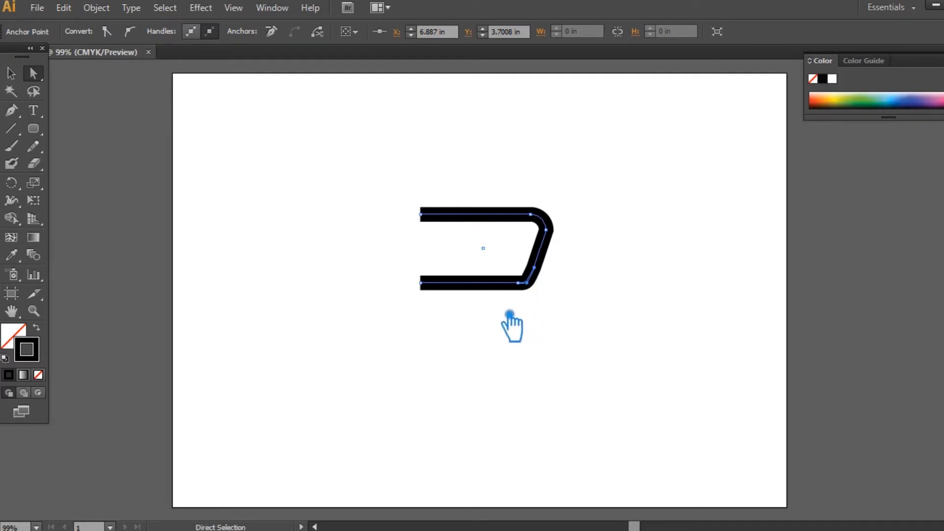
left_click(11, 73)
left_click(426, 170)
left_click(479, 215)
left_click(331, 209)
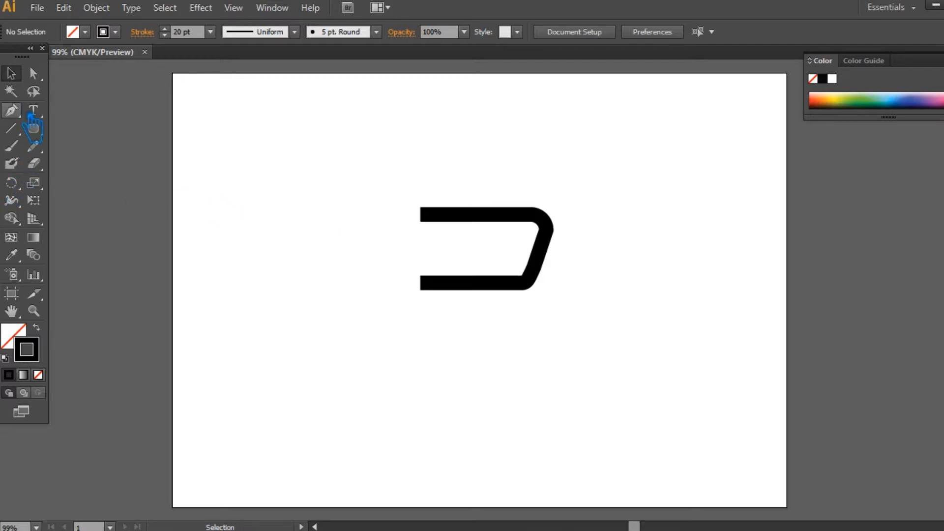
left_click(11, 110)
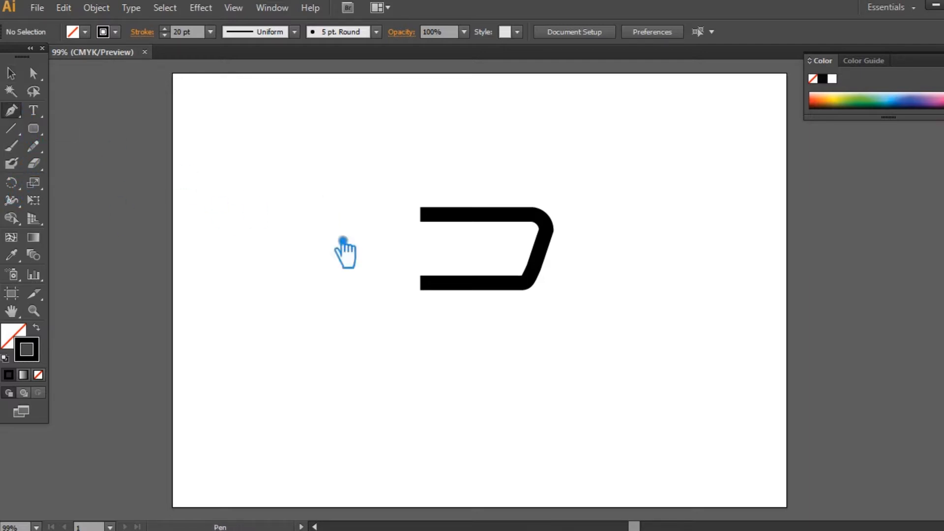
left_click(436, 292)
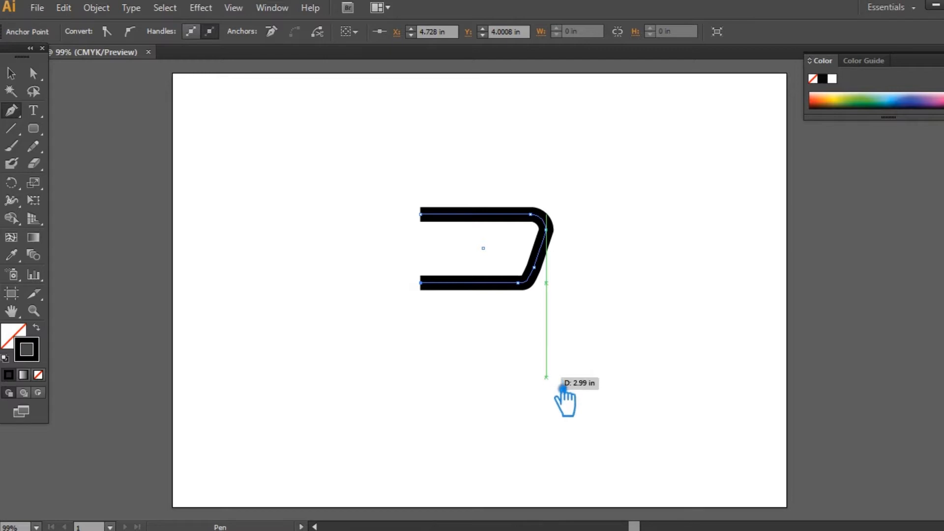
left_click(545, 387)
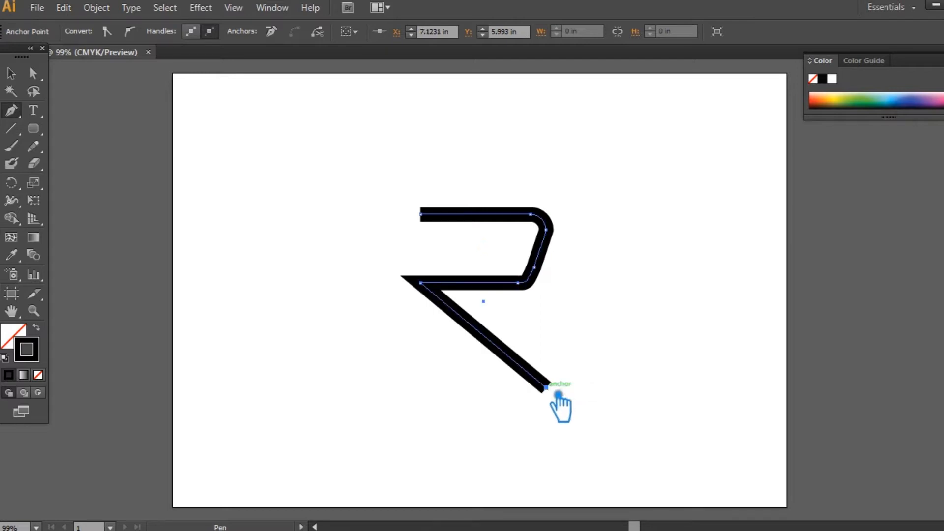
key("ctrl")
key("ctrl+z")
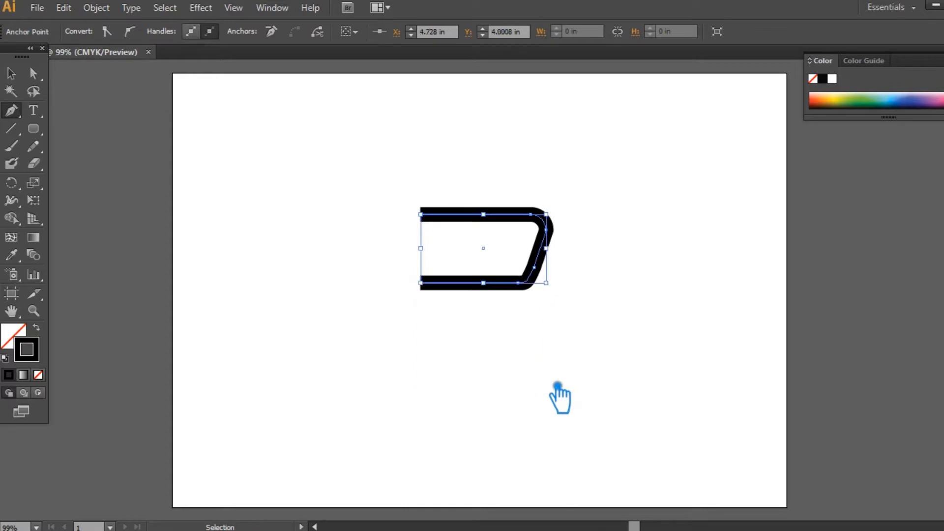
left_click(10, 73)
left_click(243, 189)
left_click(14, 112)
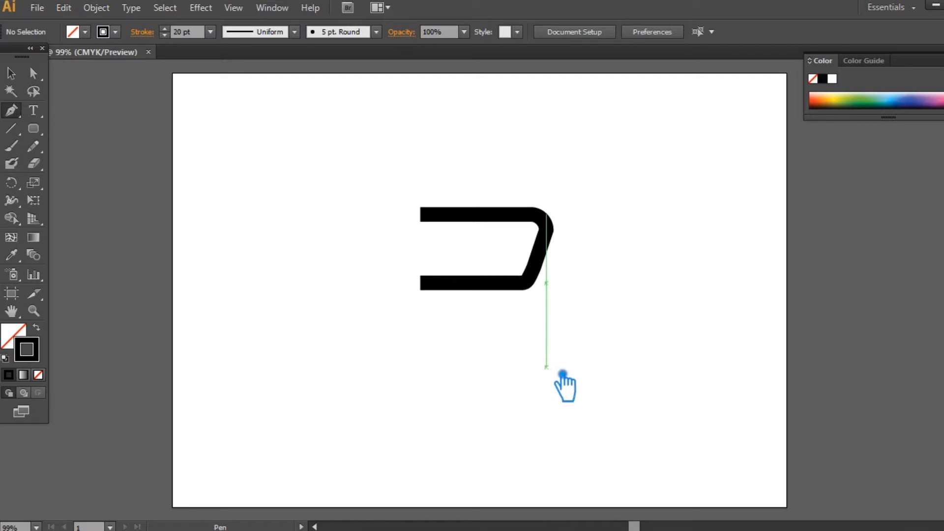
left_click(546, 385)
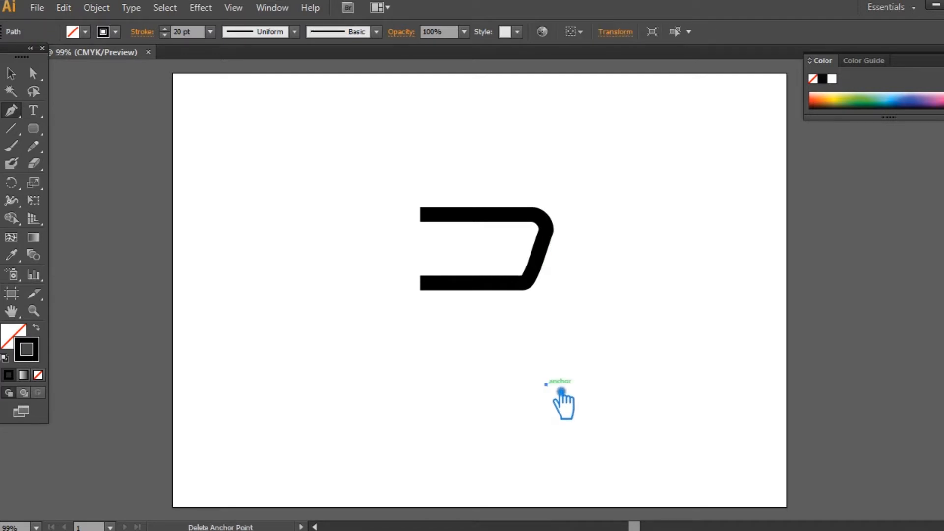
left_click(420, 283)
key("ctrl+z")
left_click(426, 283)
key("ctrl+z")
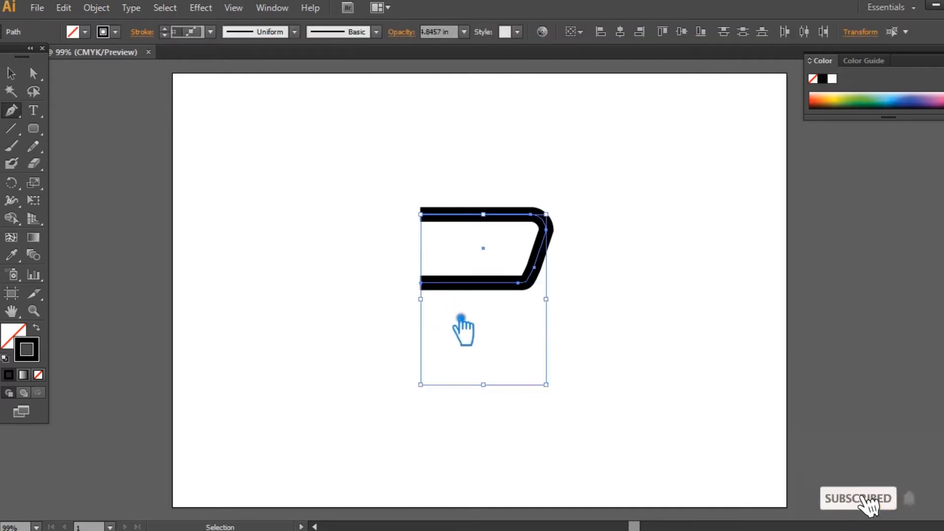
left_click(428, 293)
key("ctrl+z")
Draw a separate straight diagonal leg below the bowl with the Pen tool and snap its upper end to the lower bar's left end
left_click(549, 390, "ctrl")
left_click(545, 386)
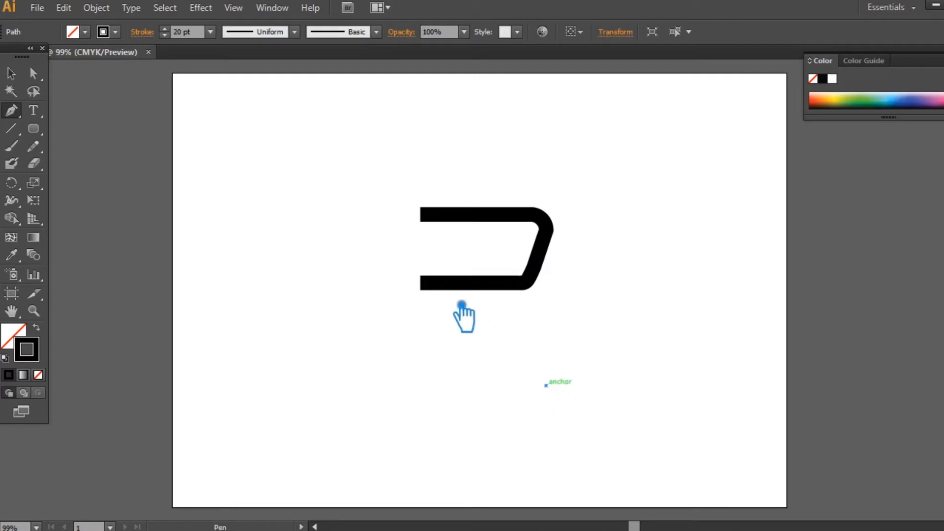
left_click(432, 291)
key("a")
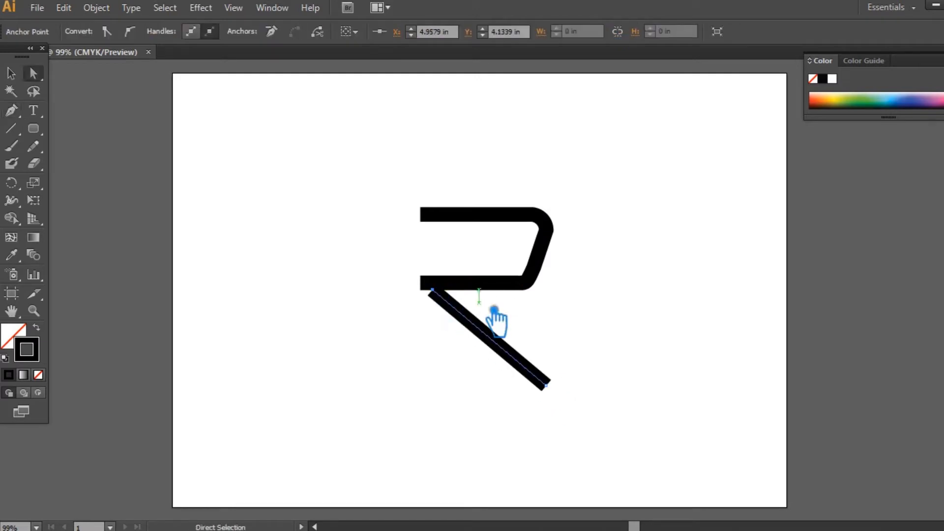
left_click_drag(449, 297, 437, 290)
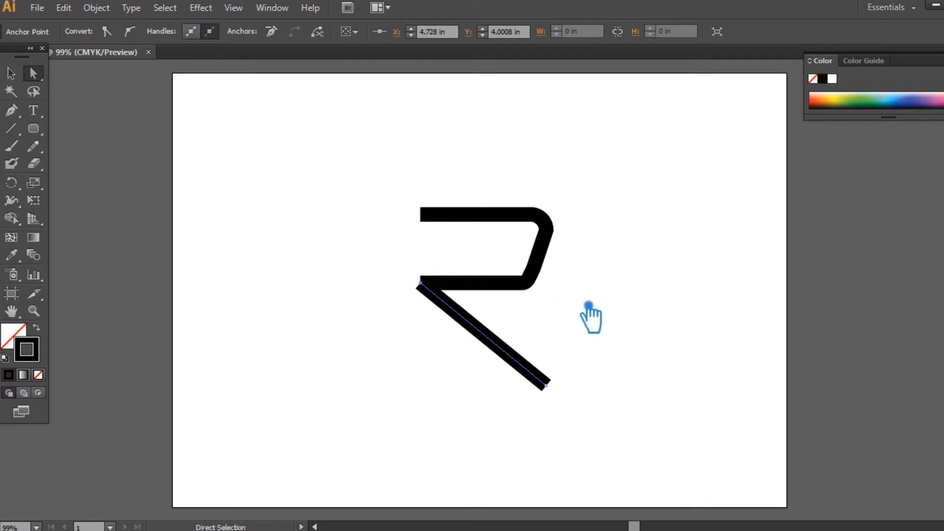
left_click(11, 73)
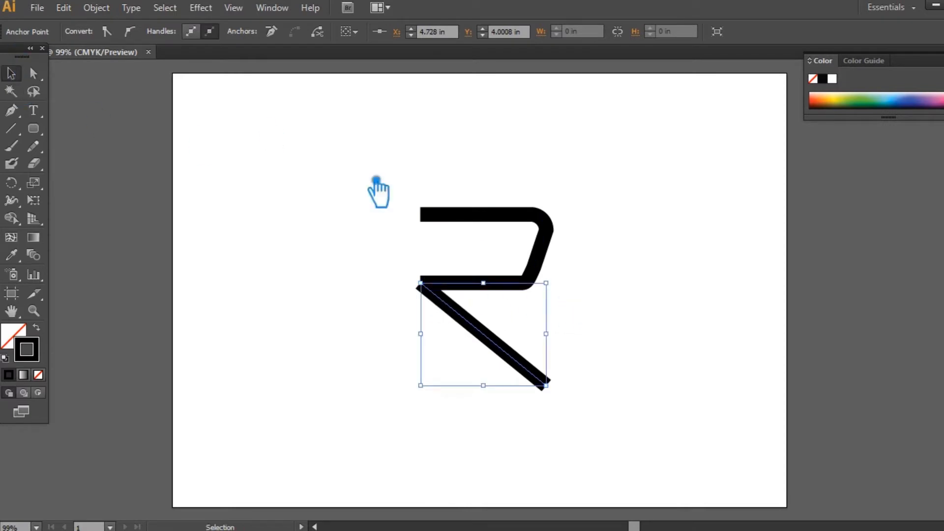
left_click(606, 317)
Set the diagonal leg's stroke weight to 43 pt
left_click(527, 364)
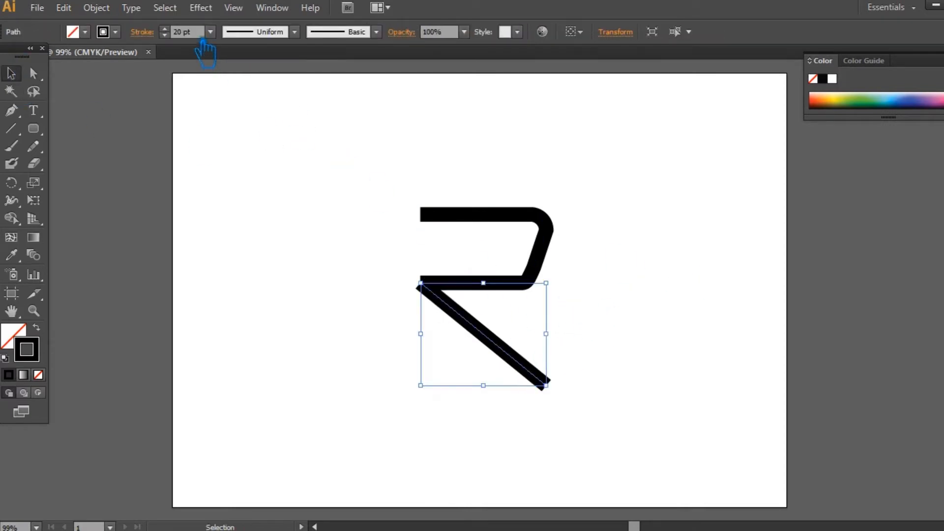
left_click(173, 33)
left_click(173, 33)
left_click(173, 34)
left_click(173, 34)
left_click(173, 34)
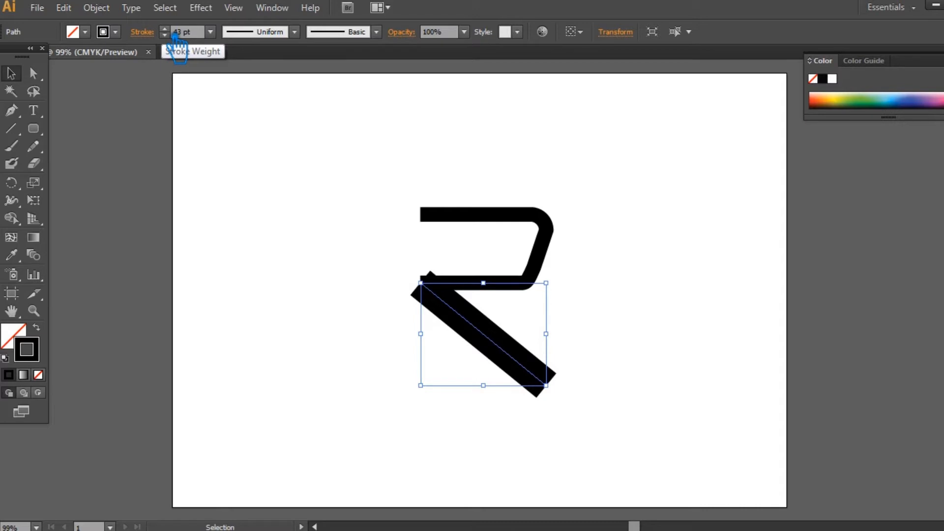
Nudge the diagonal leg right and up until its lower-left corner lines up with the lower bar's left end
key("Right")
key("Right")
key("Right")
key("Right")
key("Right")
key("Right")
key("Right")
key("Right")
key("Right")
key("Right")
key("Right")
key("Right")
key("Right")
key("Right")
key("Right")
key("Right")
key("Right")
key("Right")
key("Right")
key("Right")
key("Up")
key("Up")
key("Up")
key("Up")
key("Up")
key("Up")
key("Up")
key("Up")
key("Up")
key("Up")
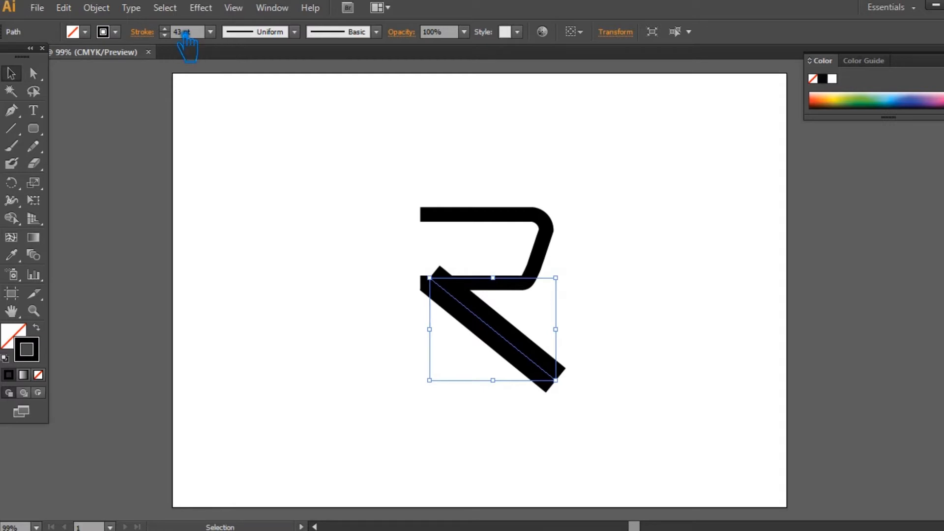
Expand the diagonal leg's stroke into a filled shape
left_click(99, 9)
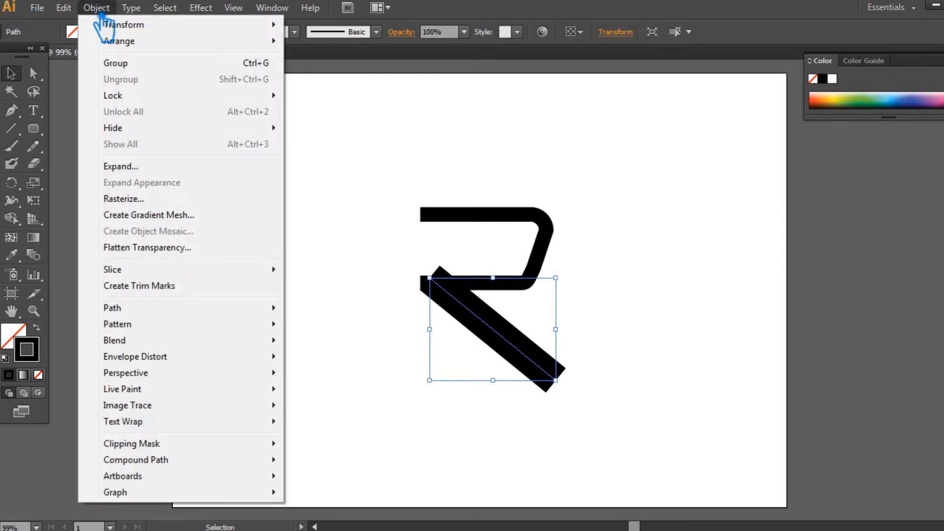
left_click(174, 167)
left_click(695, 316)
left_click(613, 284)
Expand the upper bowl's stroke into a filled shape
left_click(537, 287)
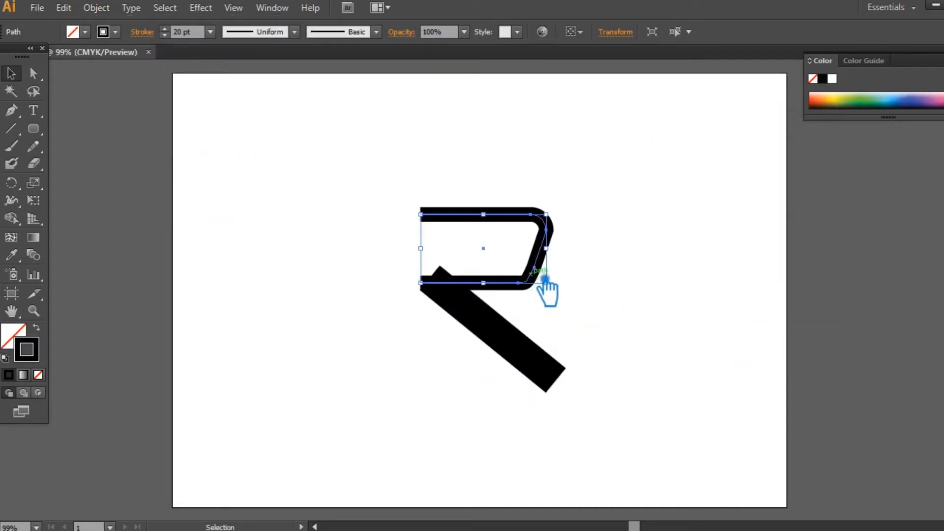
left_click(97, 8)
left_click(164, 163)
left_click(723, 317)
left_click(704, 311)
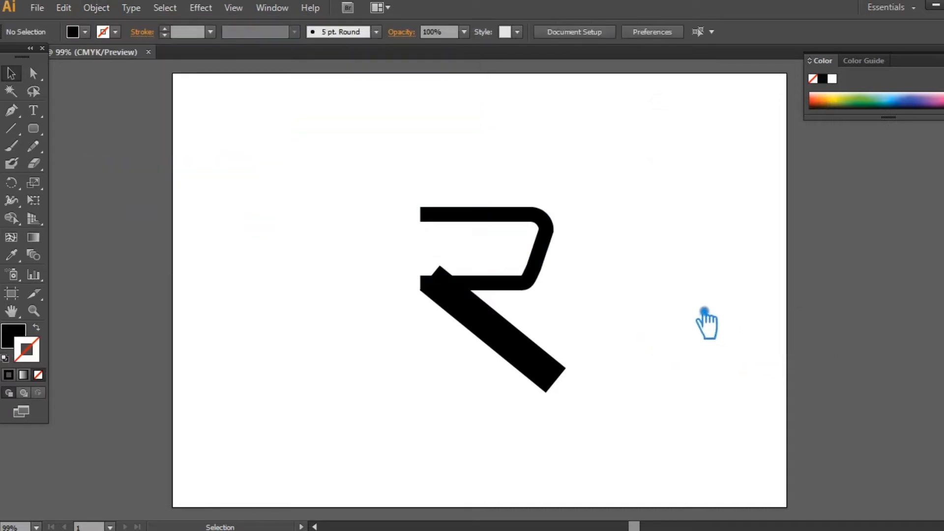
Divide the overlapping bowl and leg with Pathfinder and ungroup the resulting pieces
left_click_drag(649, 450, 402, 210)
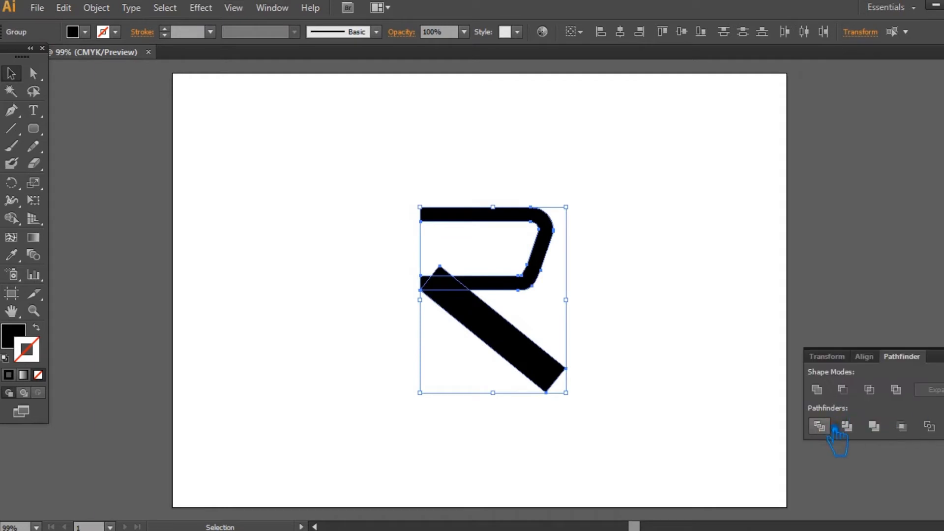
left_click(834, 429)
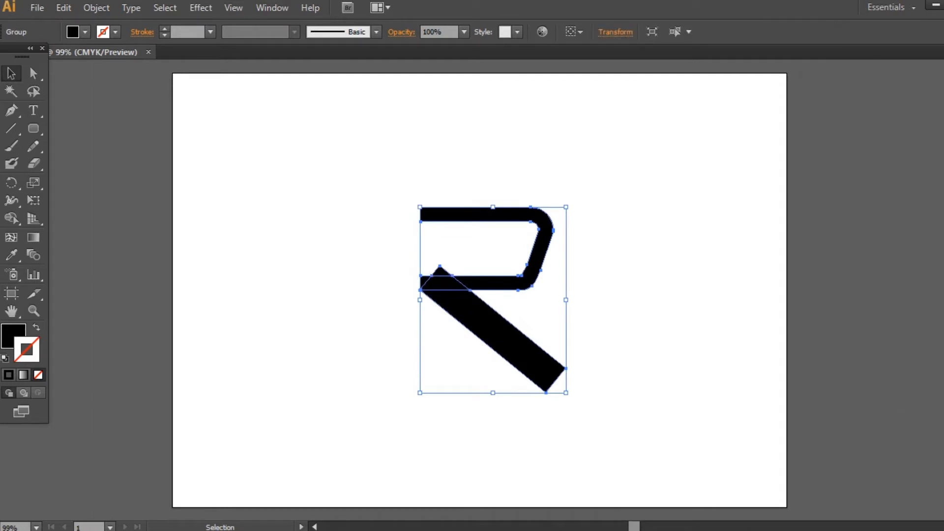
left_click(526, 305)
left_click(456, 278)
right_click(456, 279)
left_click(521, 355)
Delete the tip of the leg that sticks out above the lower bar
left_click(632, 320)
left_click(459, 277)
key("Delete")
left_click(441, 288)
left_click(693, 337)
Unite the bowl and the divided pieces of the lower bar into one shape with Pathfinder
left_click_drag(391, 268, 524, 290)
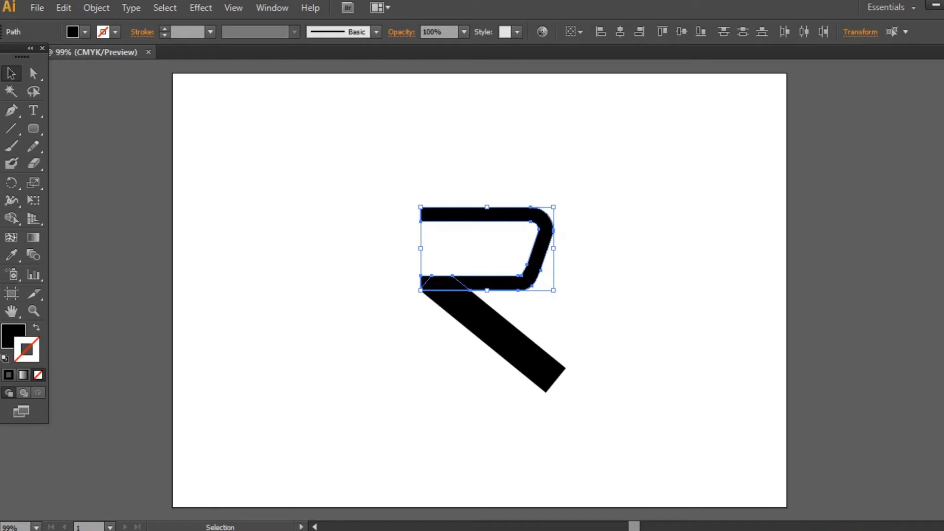
key("ctrl+shift+F9")
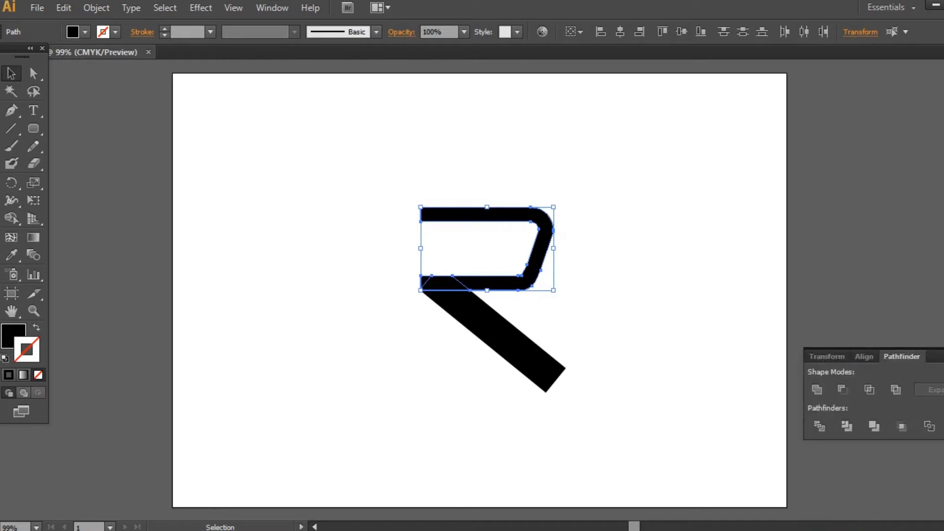
left_click(816, 389)
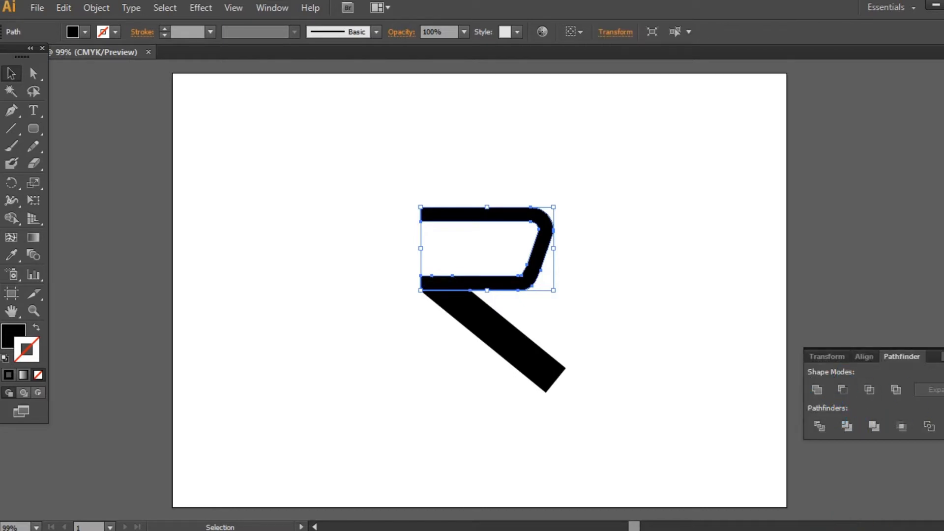
key("ctrl+shift+F9")
Delete the leftover extra anchor points along the edges of the bowl's lower bar
key("p")
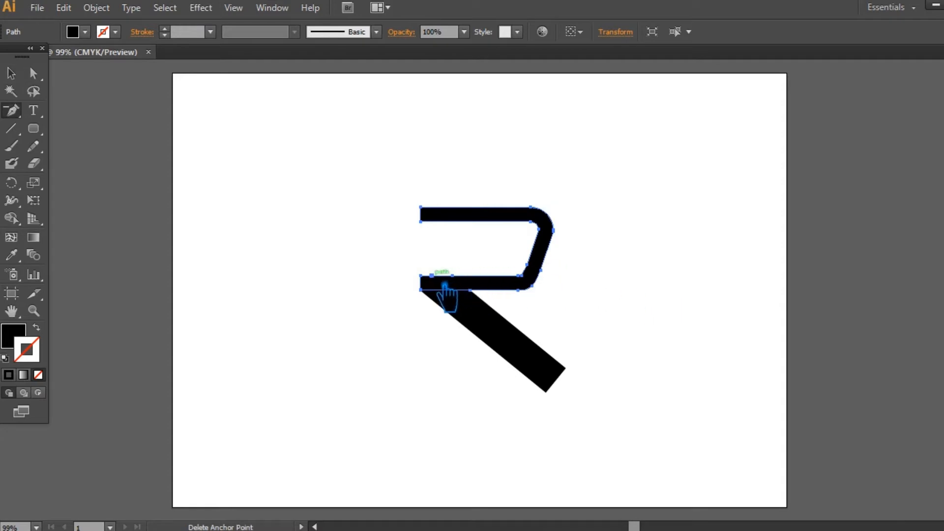
left_click(470, 290)
left_click(11, 73)
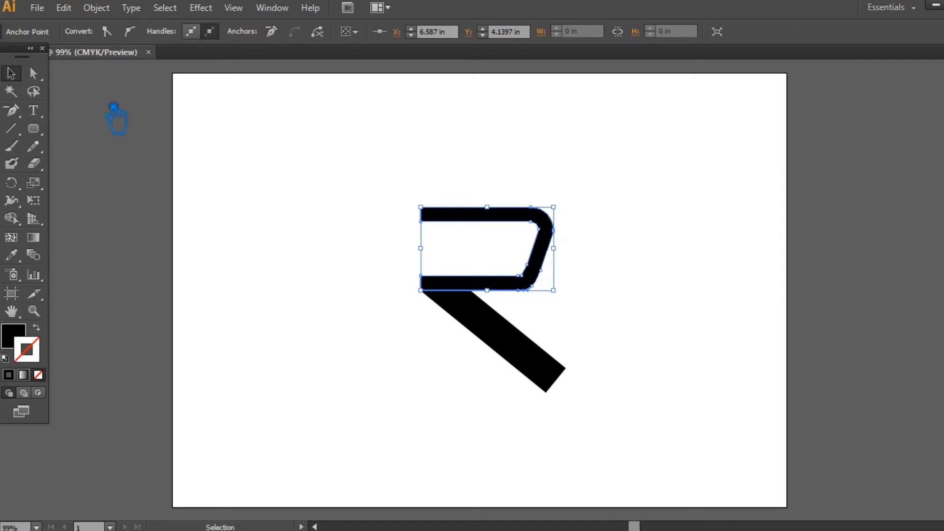
left_click(295, 195)
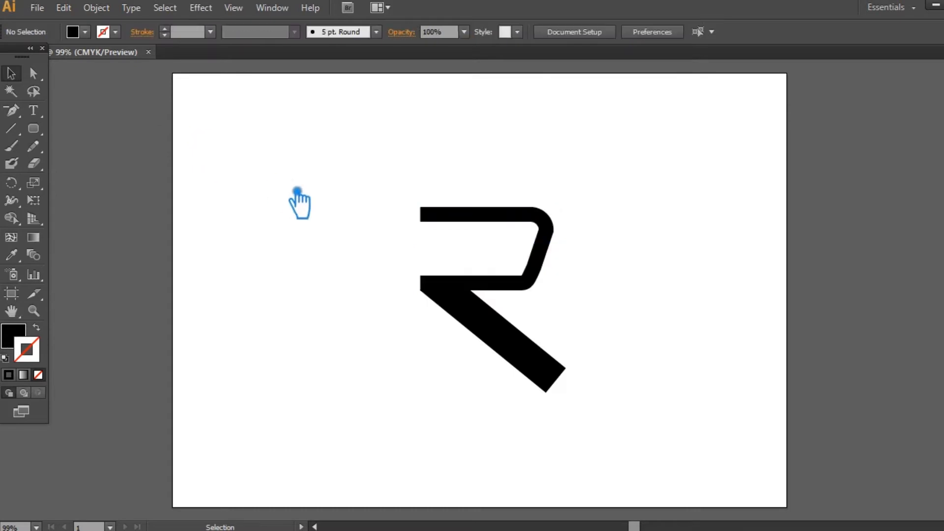
Move the diagonal leg straight up until its top edge meets the lower bar's upper edge, and select both shapes
left_click(482, 327)
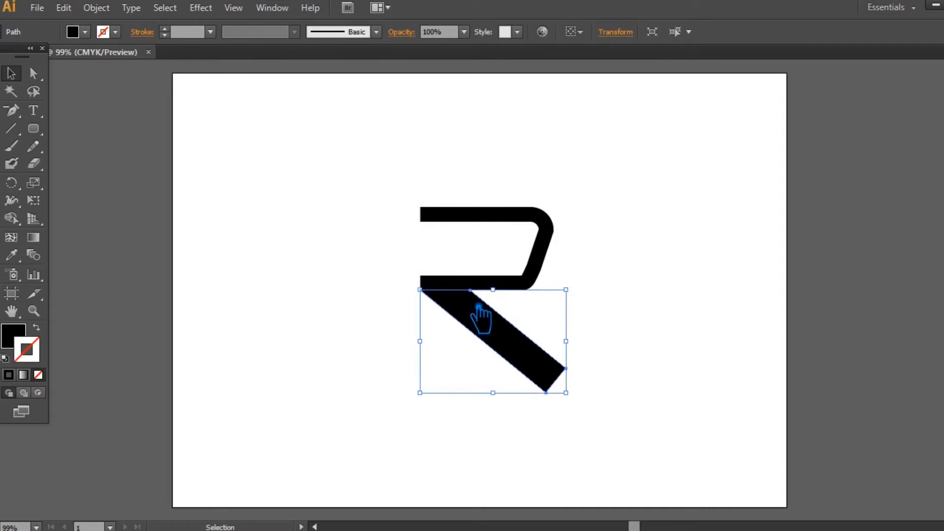
left_click(505, 226)
left_click_drag(526, 358, 505, 333)
mouse_move(661, 386)
left_mouse_down()
mouse_move(408, 286)
mouse_move(353, 186)
left_mouse_up()
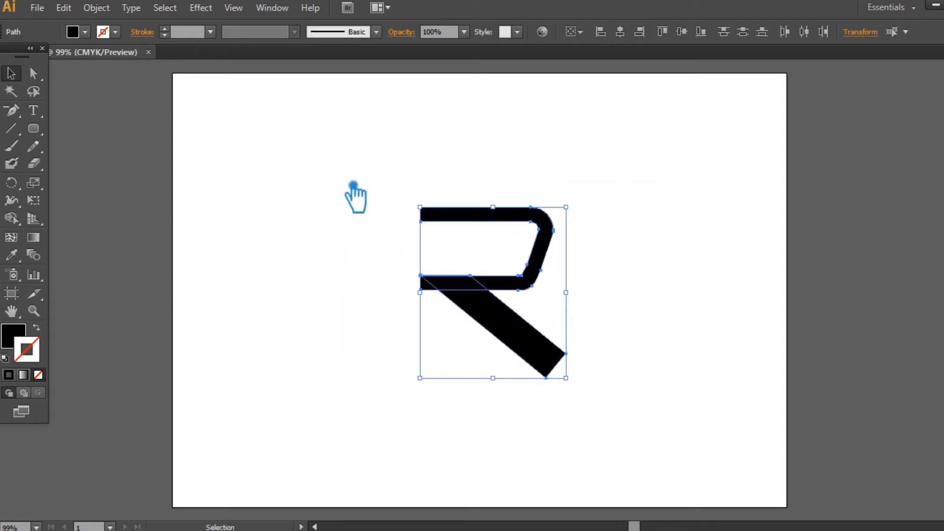
Divide the overlapping bowl and diagonal leg with Pathfinder, and ungroup the resulting pieces
key("ctrl+shift+F9")
left_click(813, 426)
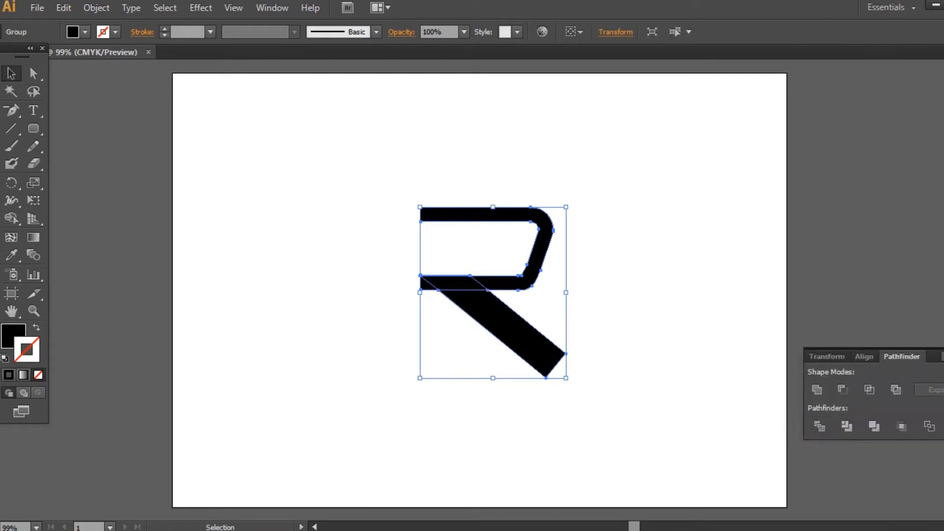
left_click(941, 352)
left_click(818, 322)
right_click(465, 299)
left_click(499, 381)
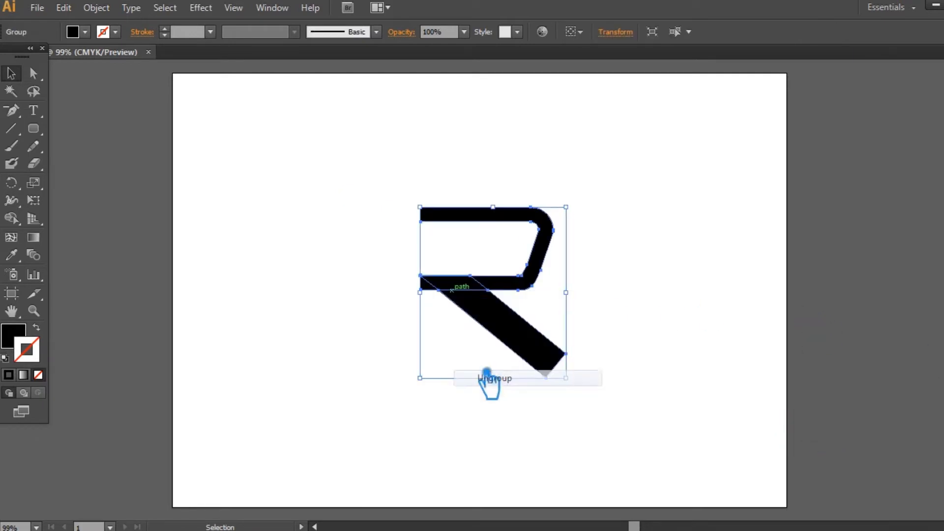
Delete the small triangular piece below the leg's edge at the open end of the lower bar
left_click(439, 294)
left_click(427, 306)
left_click(434, 288)
key("Delete")
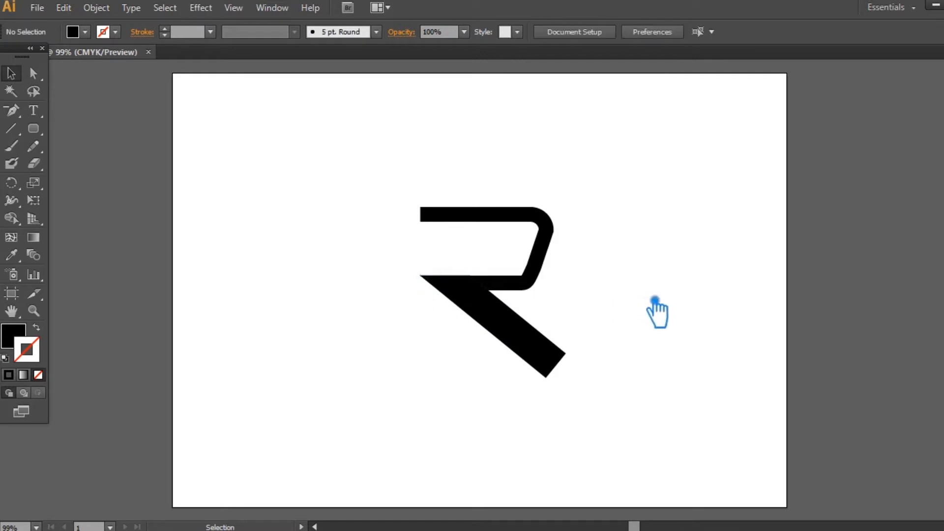
Delete the upper anchor point at the leg's lower end so the leg tapers to a sharp spike
left_click(558, 363)
key("minus")
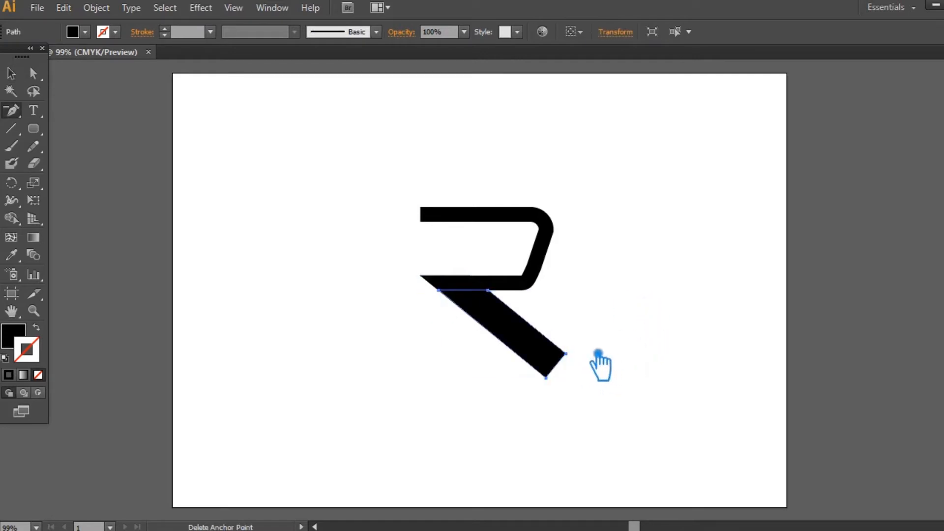
left_click(565, 353)
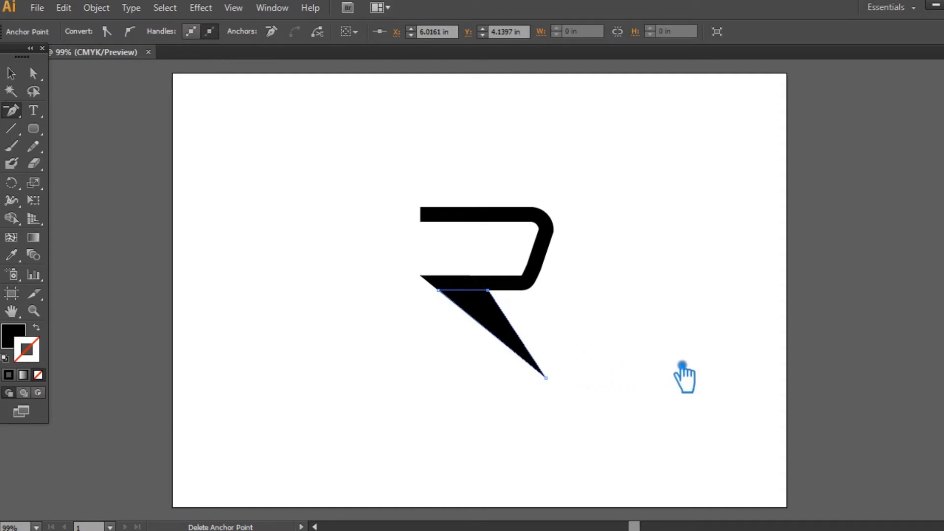
left_click(11, 74)
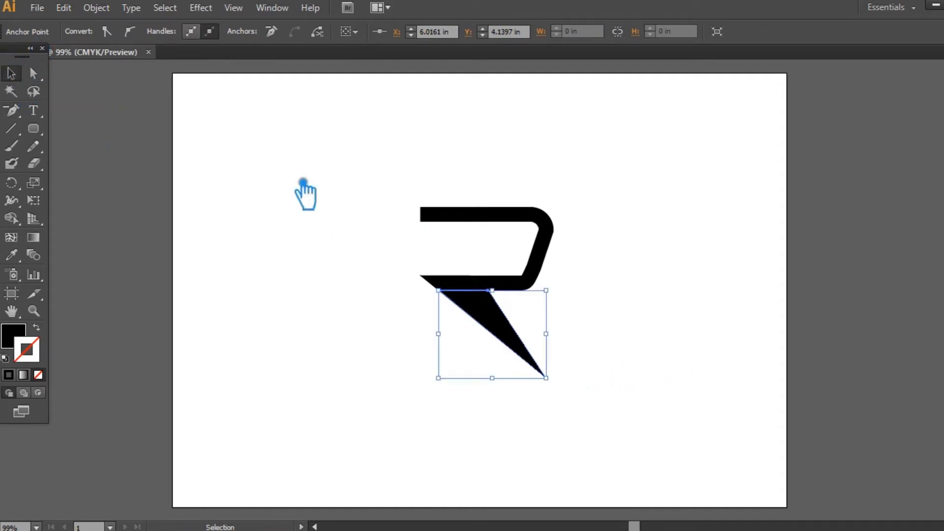
left_click(680, 269)
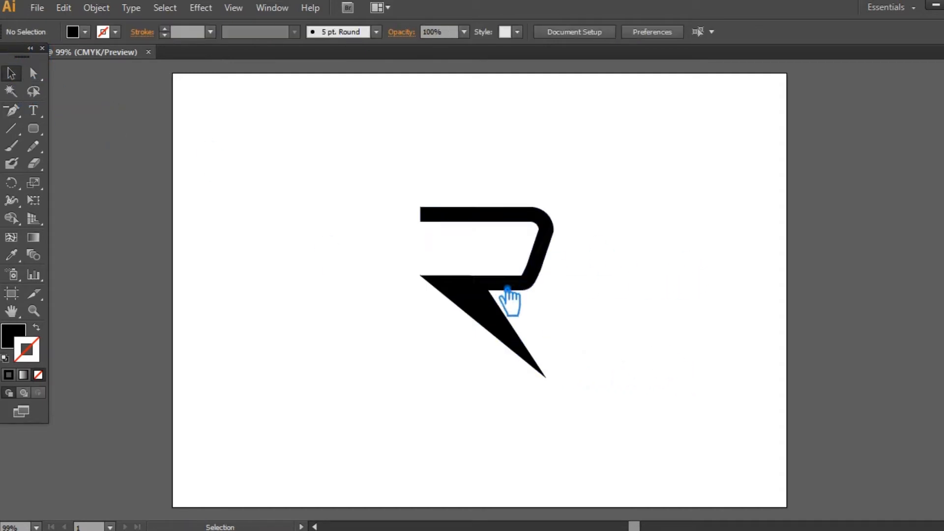
Try uniting the bowl with the divided piece above the leg in Pathfinder, and undo it
left_click(462, 289)
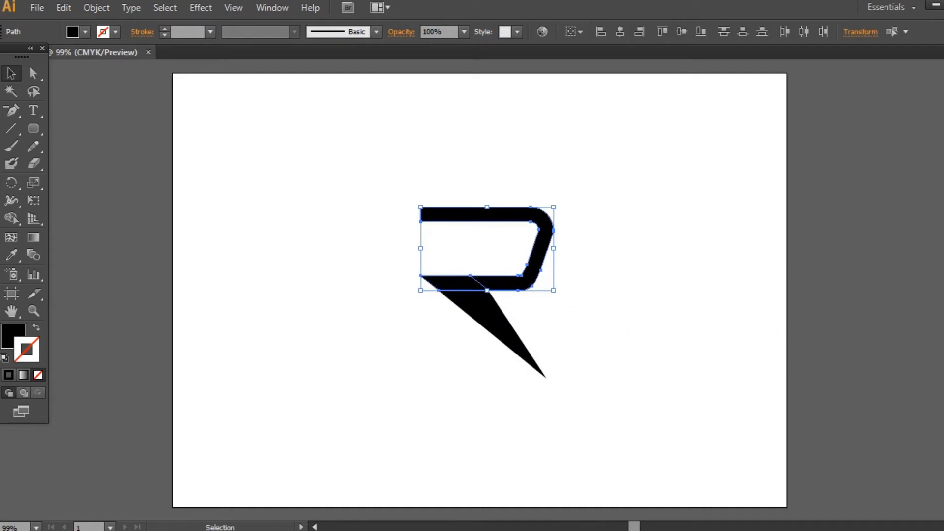
key("ctrl+shift+F9")
left_click(817, 391)
key("ctrl+shift+F9")
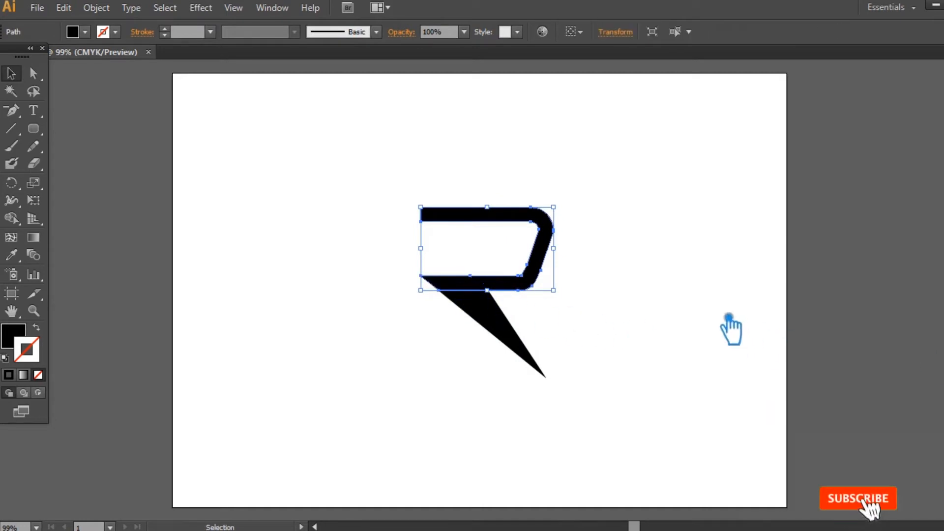
left_click(731, 329)
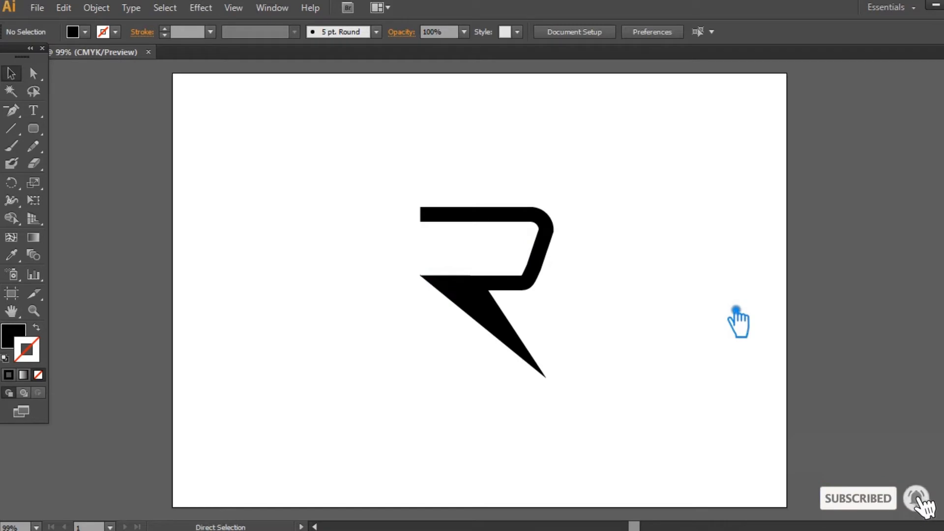
key("ctrl+z")
Unite the bowl and the divided overlap piece of the lower bar into one shape with Pathfinder
left_click(736, 310)
left_click(485, 285)
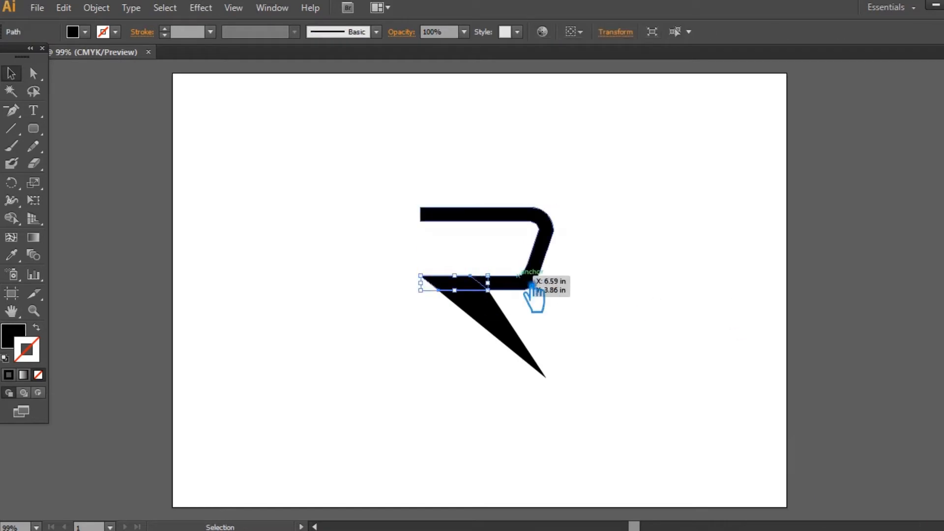
left_click(530, 284, "shift")
key("ctrl+shift+F9")
left_click(817, 390)
left_click(636, 313)
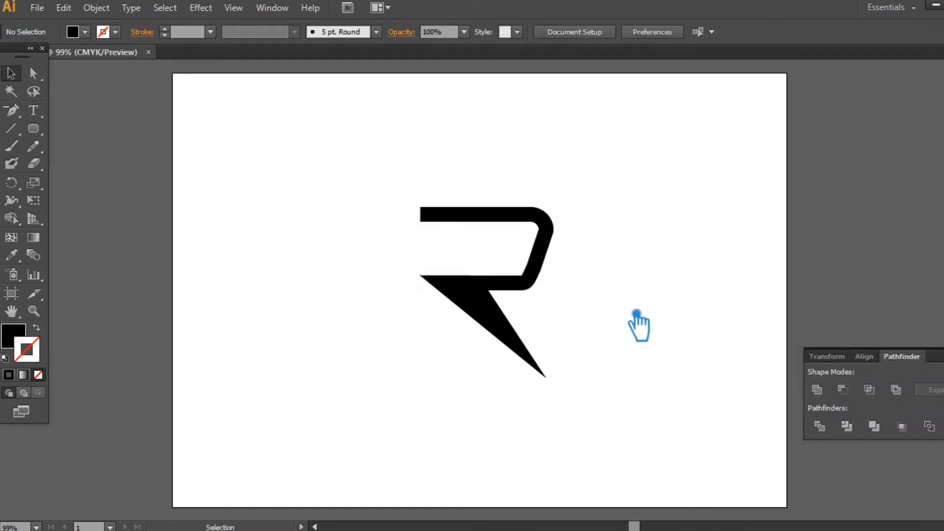
left_click(497, 287)
left_click(596, 322)
Draw a straight Pen line from the leg's tip up into the lower bar, just inside the leg's inner edge
left_click(25, 120)
left_click_drag(24, 119, 52, 116)
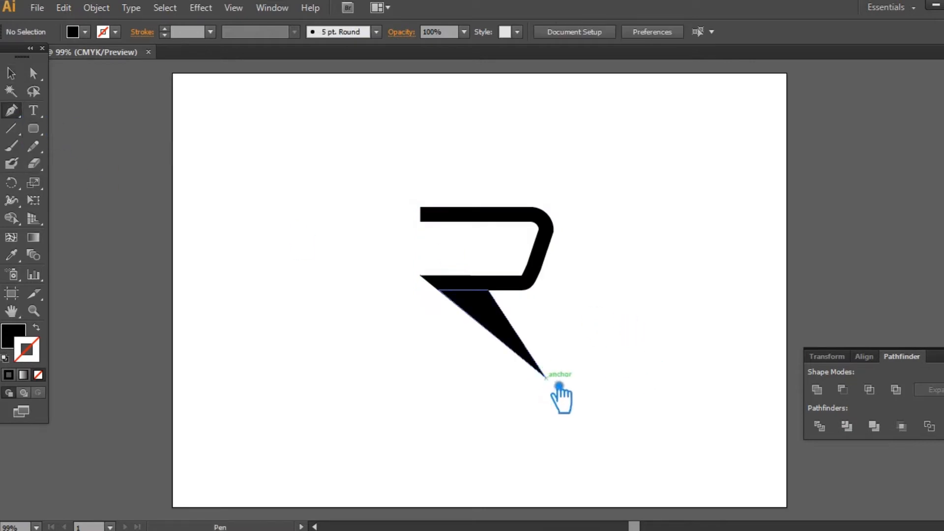
left_click(545, 377)
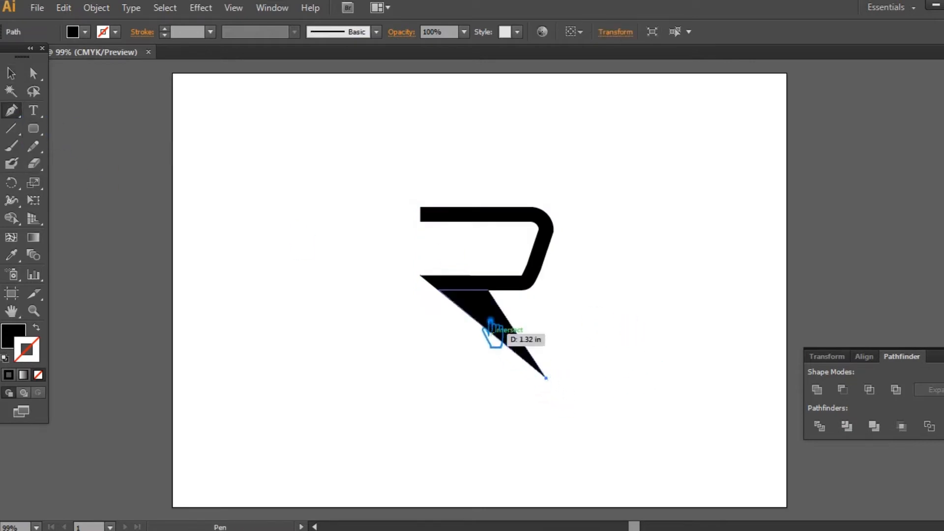
left_click(474, 291)
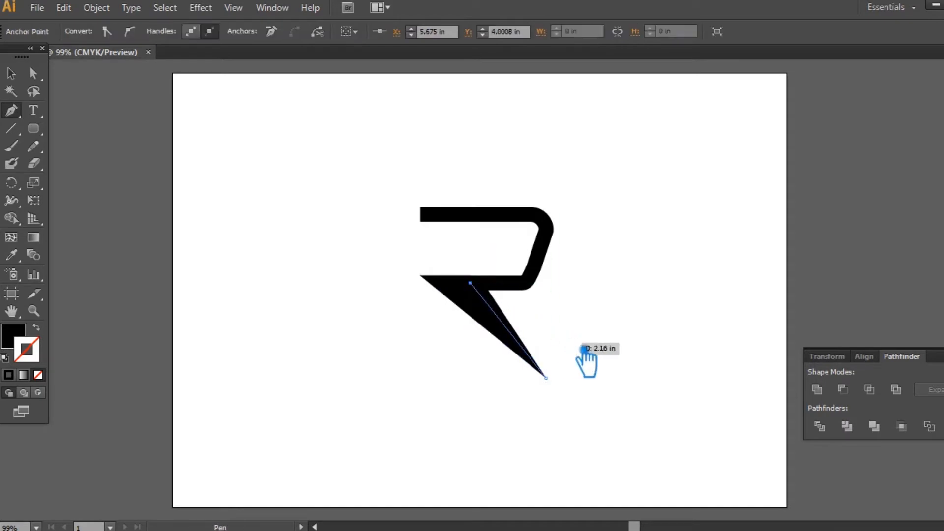
left_click(11, 73)
left_click(636, 300)
Divide the leg along the drawn line with Pathfinder and ungroup it into a wide piece and a narrow sliver
left_click_drag(606, 379, 443, 318)
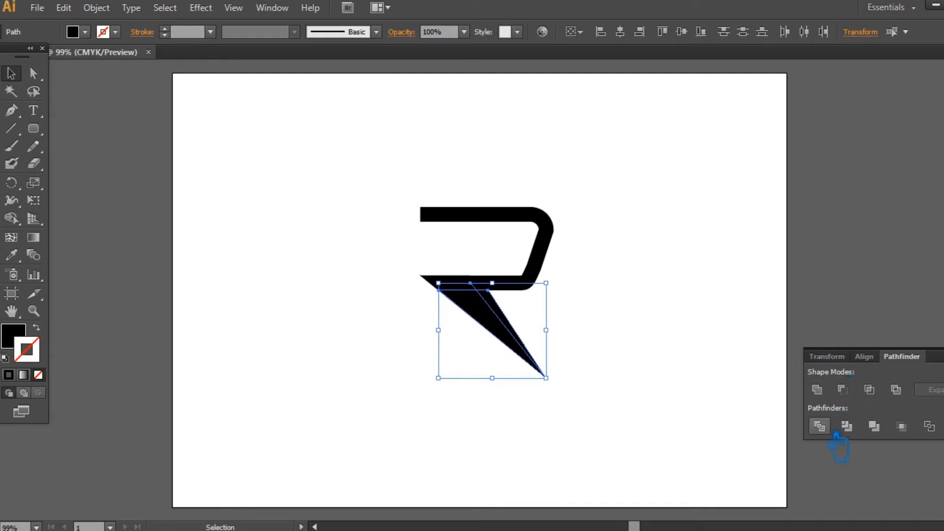
left_click(819, 427)
left_click(523, 330)
left_click(516, 320)
right_click(504, 312)
left_click(509, 313)
left_click(479, 316)
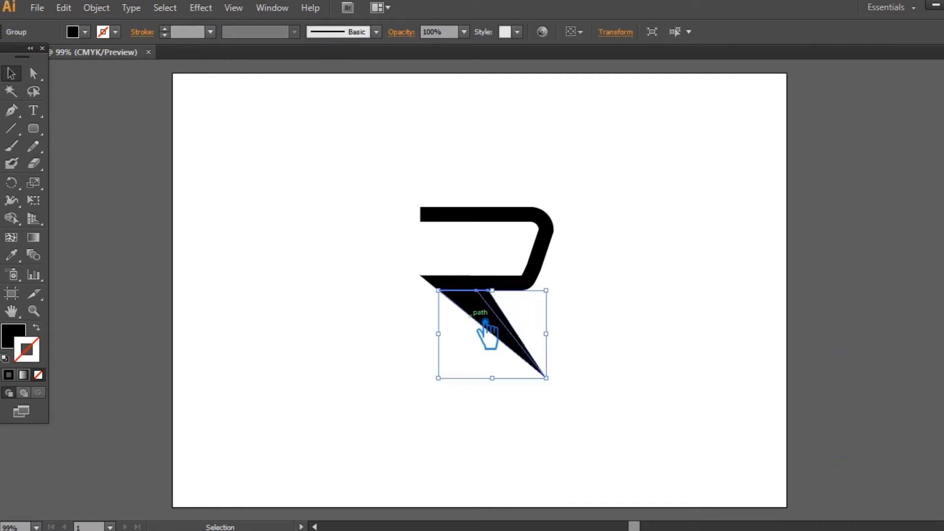
right_click(472, 315)
left_click(515, 401)
left_click(647, 320)
left_click(521, 328)
left_click(652, 337)
Delete the upper anchor point at the open end of the bowl's upper bar so the bar tapers to a point
left_click(458, 218)
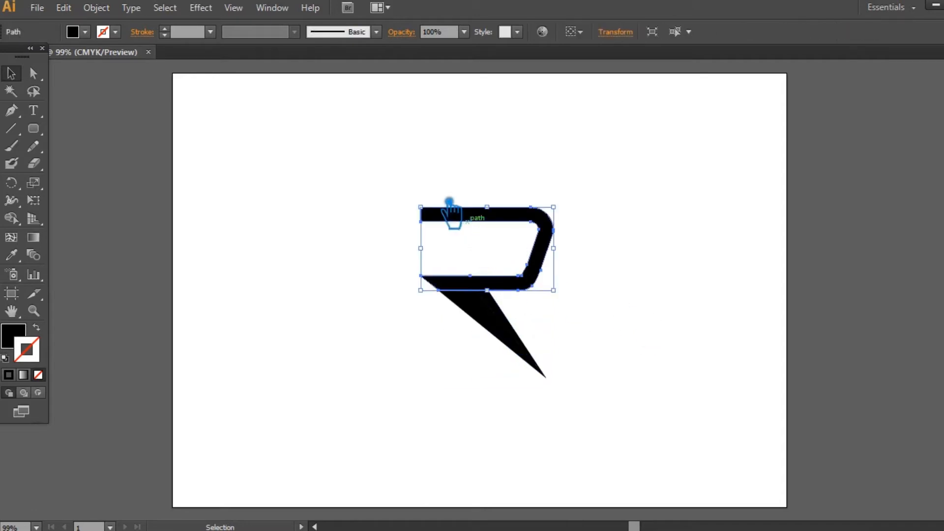
key("p")
left_click(420, 207)
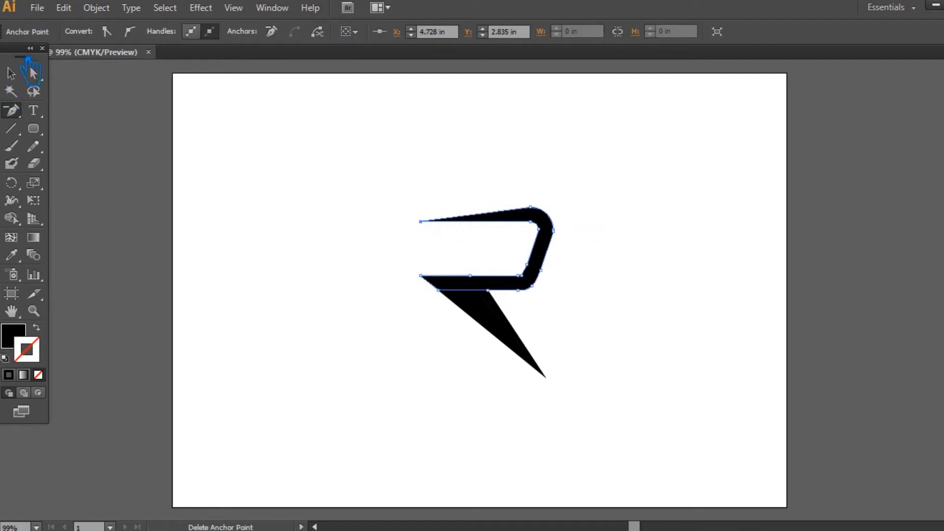
left_click(11, 73)
left_click(333, 137)
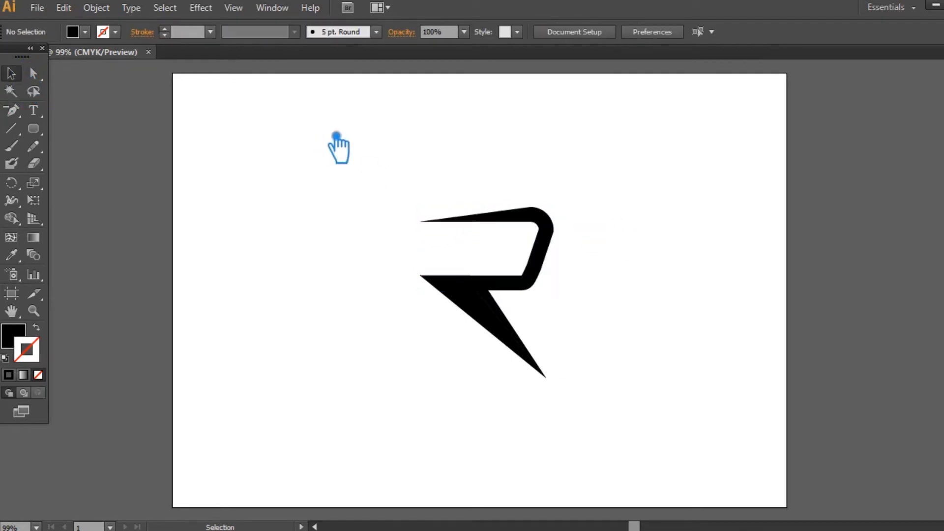
left_click(529, 225)
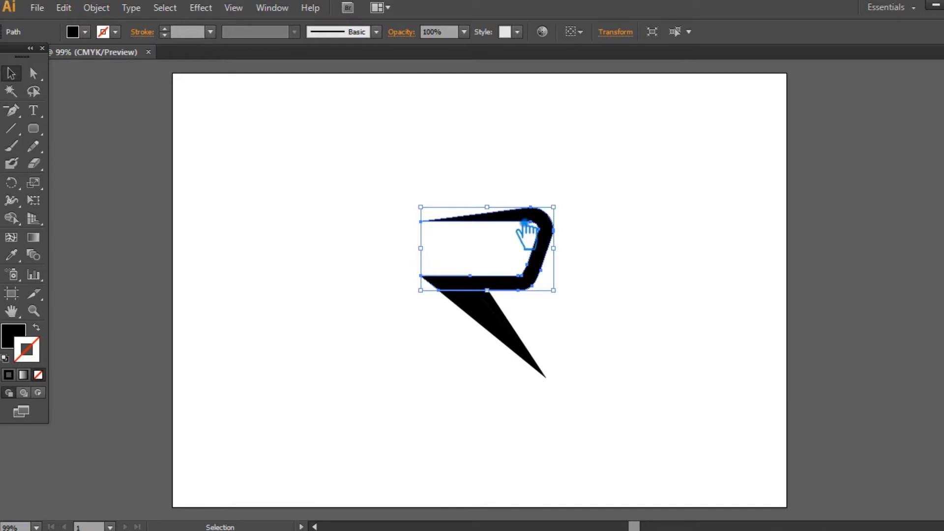
left_click(546, 297)
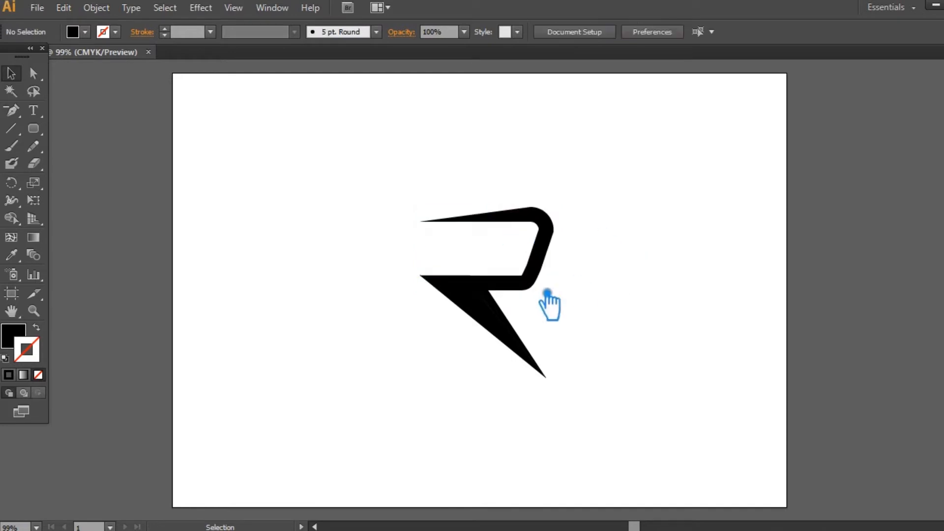
left_click(504, 315)
left_click(574, 322)
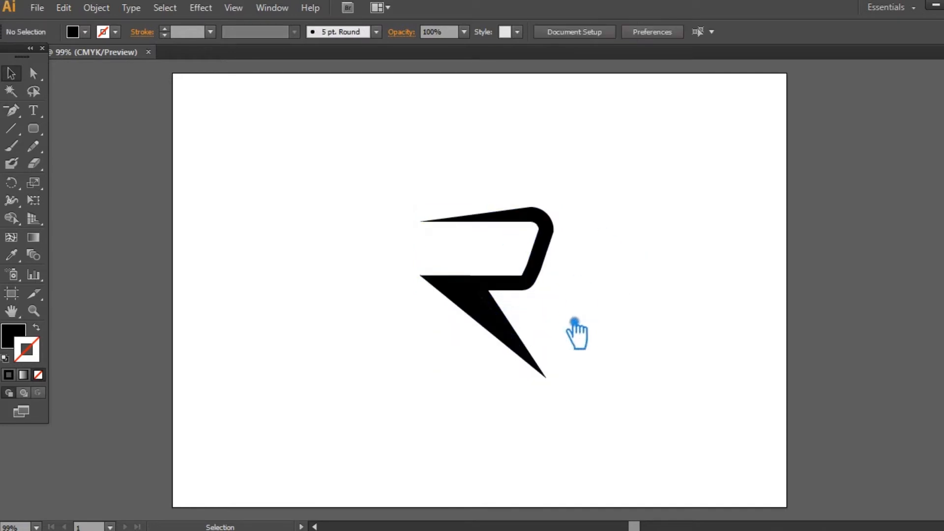
Unite the bowl with the wide piece of the leg in Pathfinder, leaving the narrow sliver separate
left_click(489, 286)
left_click(492, 338, "shift")
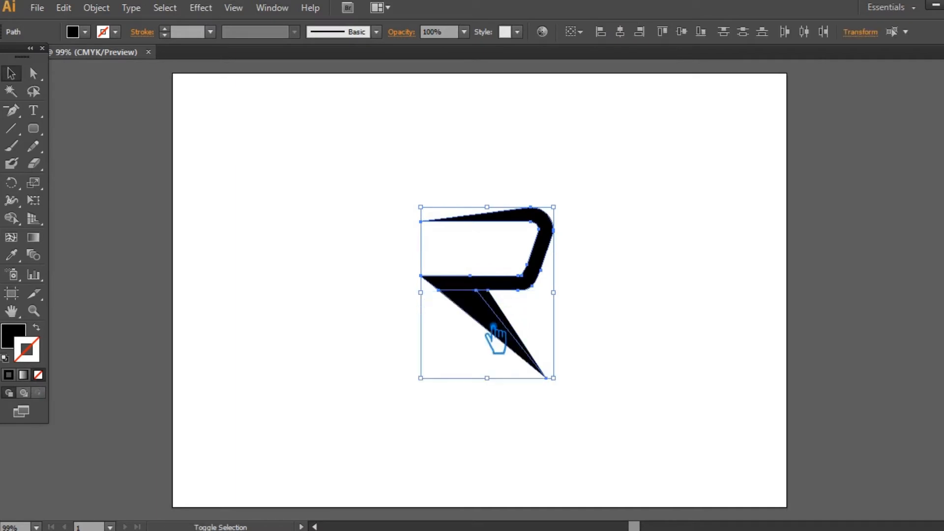
key("ctrl+shift+F9")
left_click(823, 395)
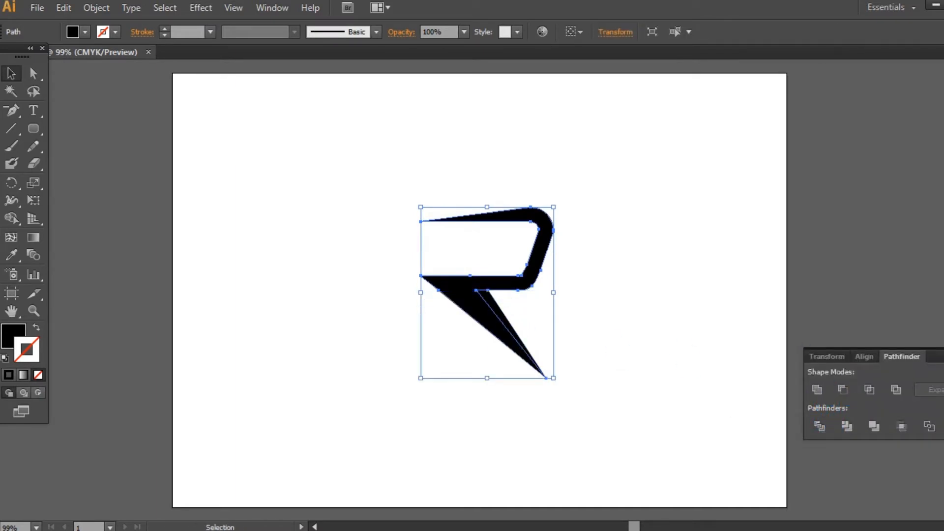
left_click(737, 317)
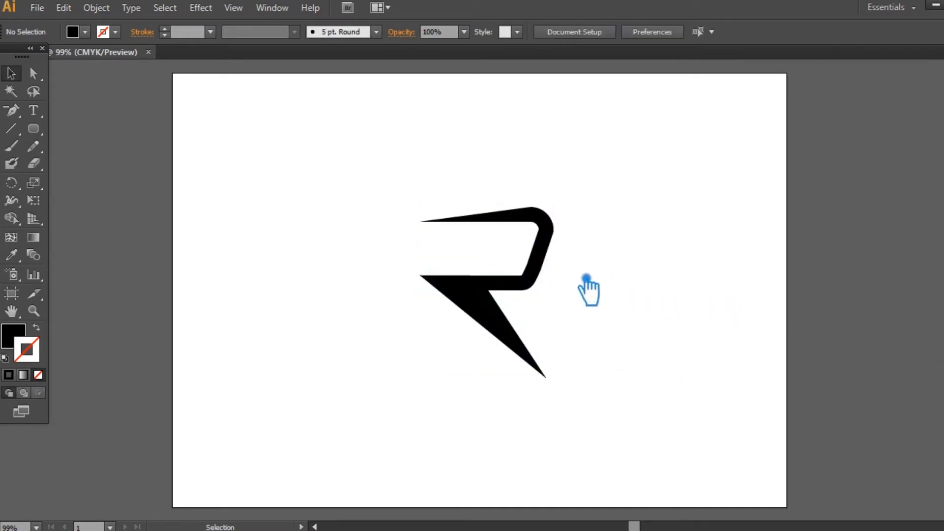
Fill the united R shape with a white-to-black linear gradient running diagonally from the leg's tip to the upper bar
left_click(545, 266)
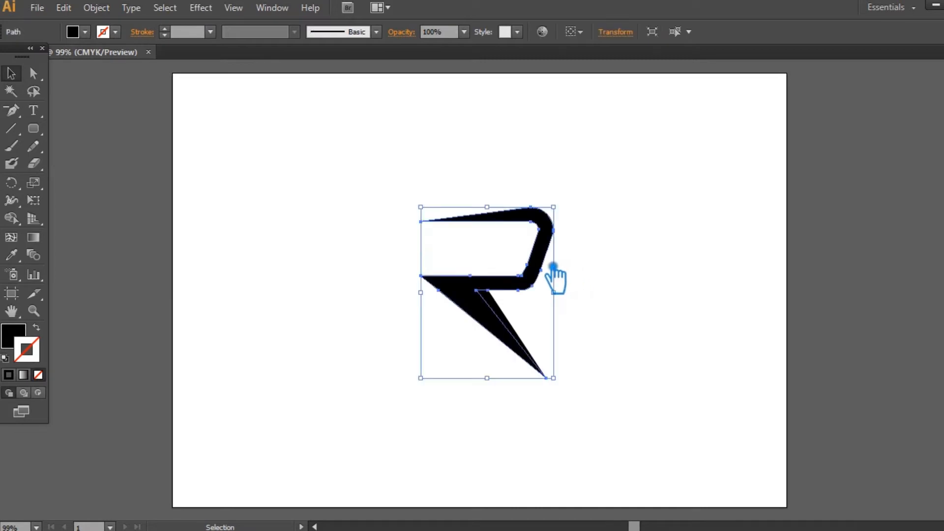
left_click(15, 337)
key("g")
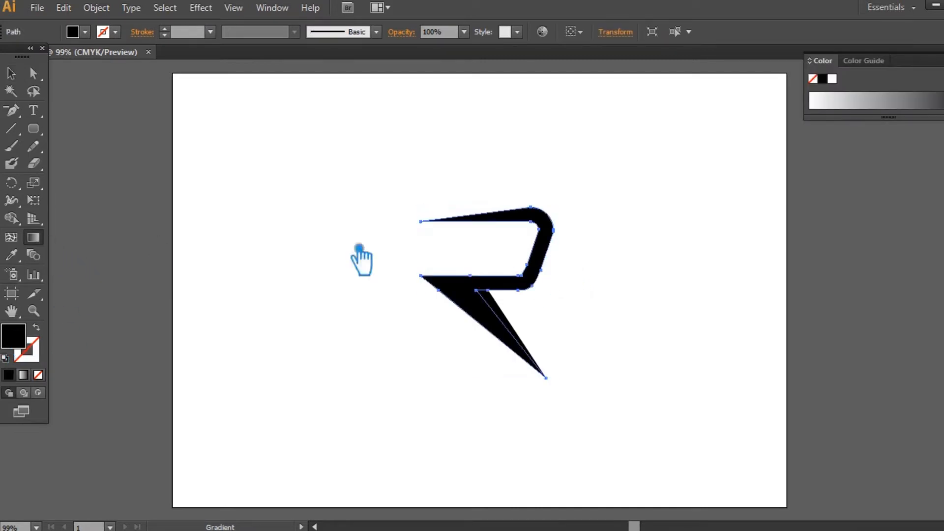
left_click(464, 294)
mouse_move(544, 377)
left_mouse_down()
mouse_move(432, 248)
mouse_move(432, 229)
left_mouse_up()
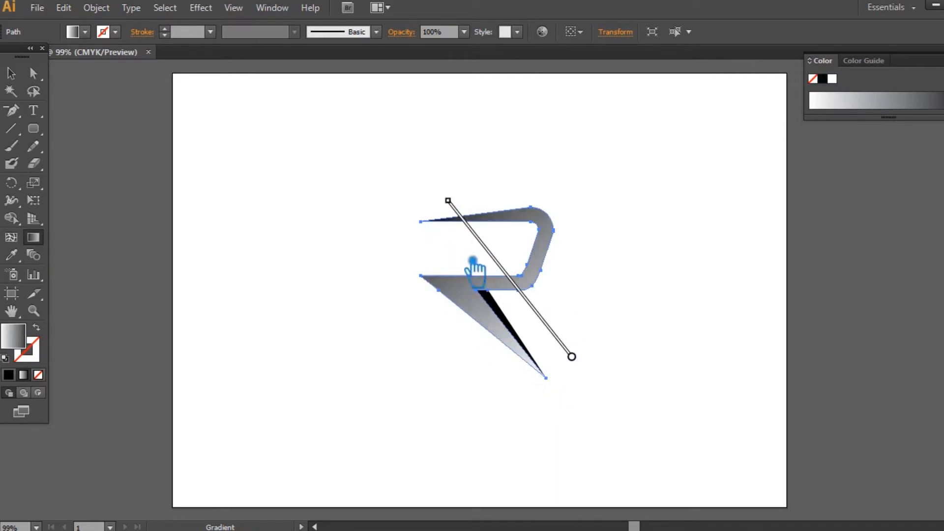
Adjust the diagonal gradient so black covers the upper bar and only the leg's lower end stays light
mouse_move(461, 212)
left_click_drag(456, 214, 470, 237)
left_click_drag(528, 293, 560, 318)
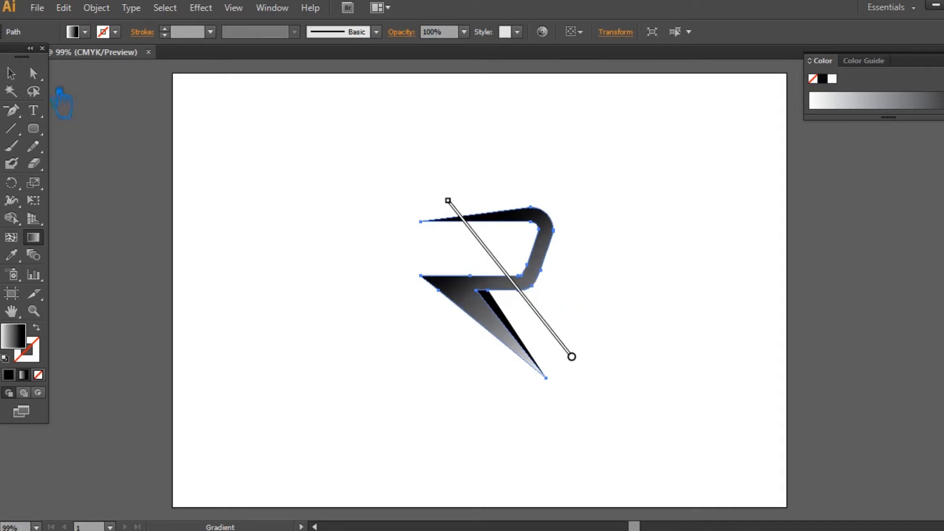
left_click(10, 73)
left_click(672, 260)
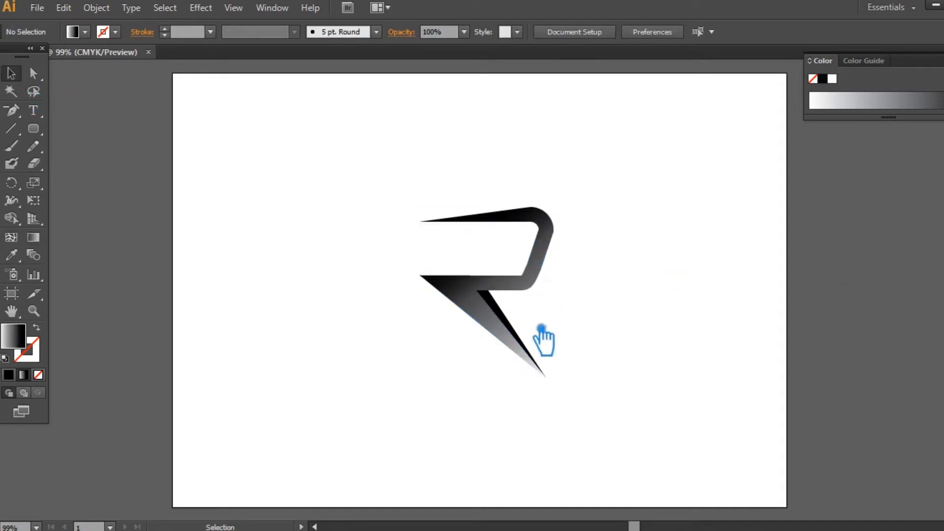
Set the colour of the R shape's gradient stop at location 0% to FF6666
left_click(470, 306)
key("ctrl+F9")
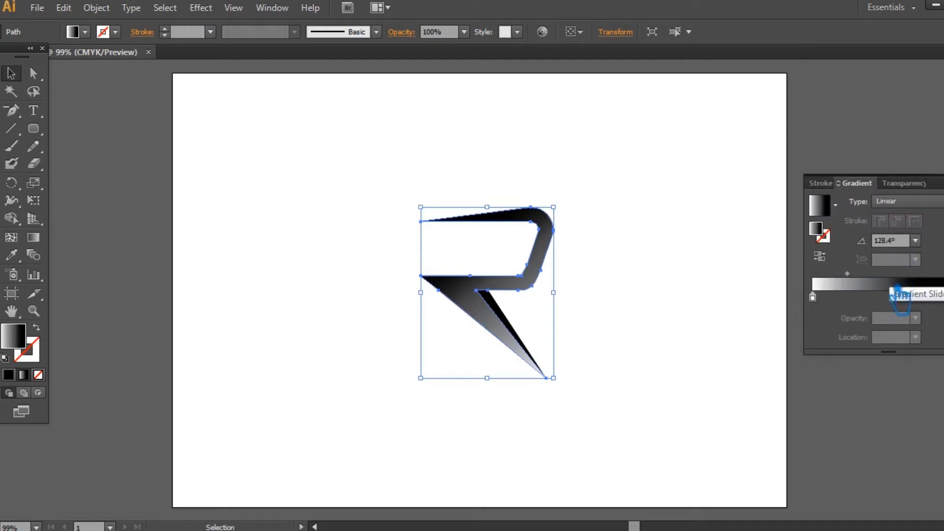
left_click(826, 303)
double_click(826, 234)
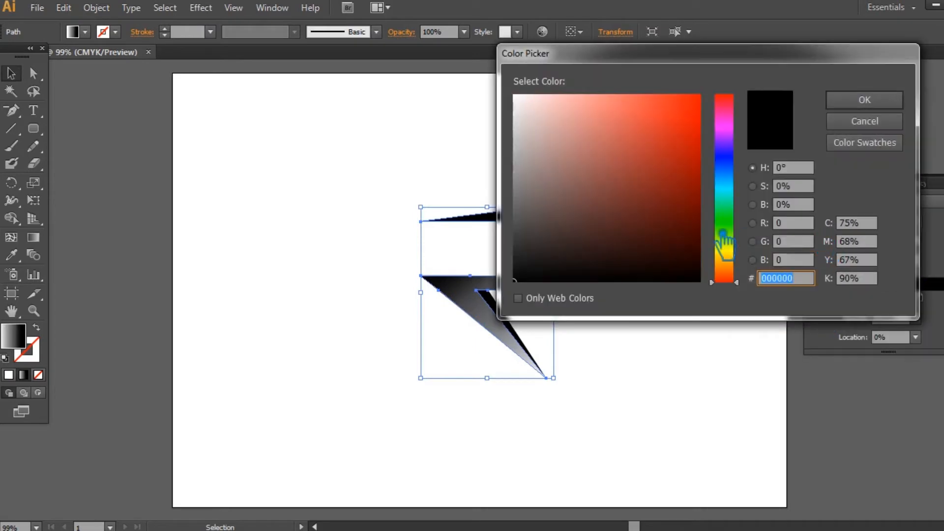
mouse_move(692, 187)
left_mouse_down()
mouse_move(660, 126)
mouse_move(613, 78)
mouse_move(641, 77)
left_mouse_up()
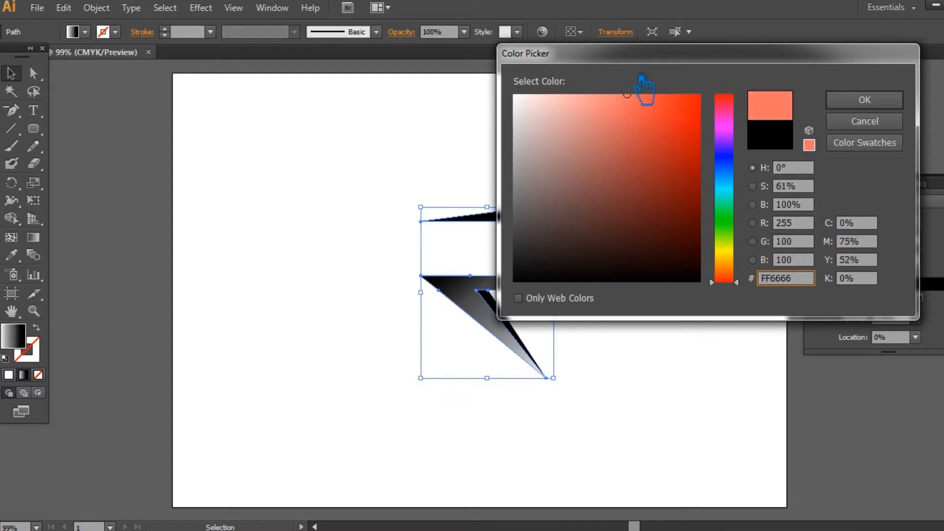
left_click(862, 100)
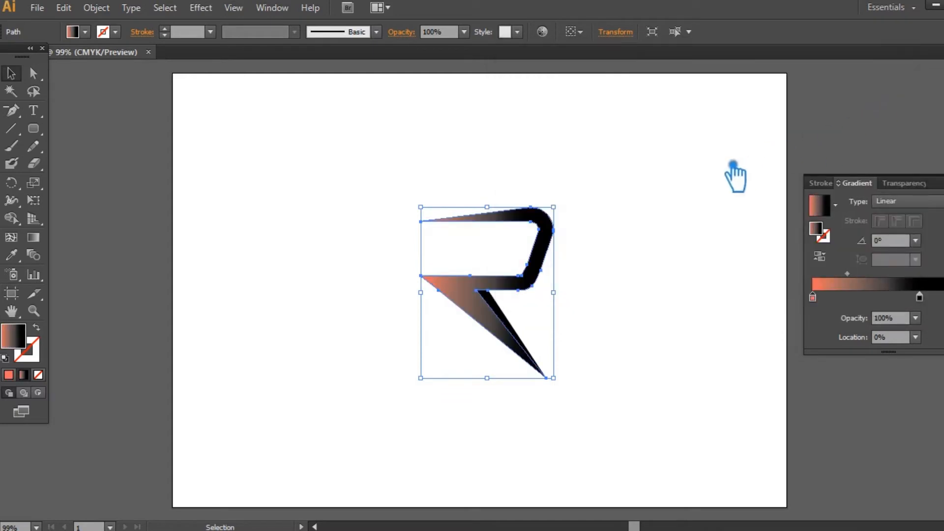
Recolour the R's gradient stop at location 79.68% to dark red-brown and the stop at location 0% to a lighter salmon
double_click(820, 230)
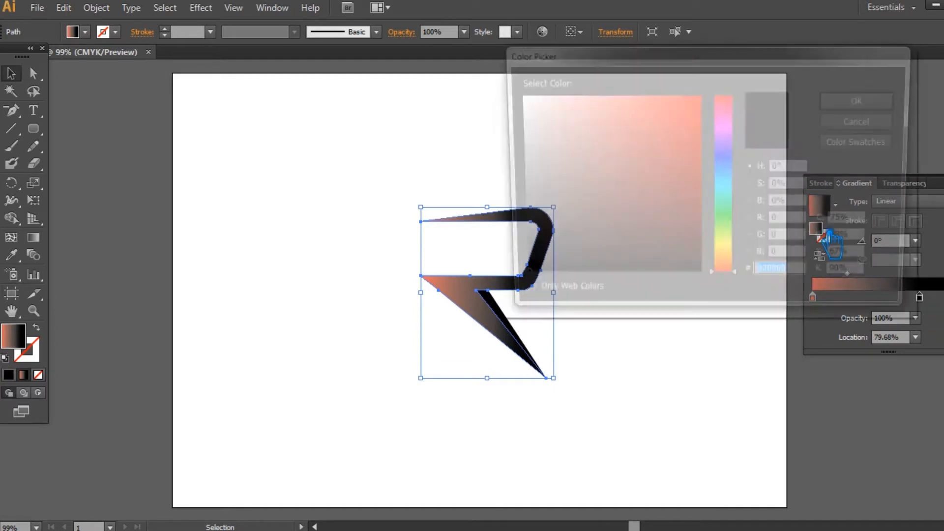
left_click_drag(682, 206, 690, 211)
left_click(901, 106)
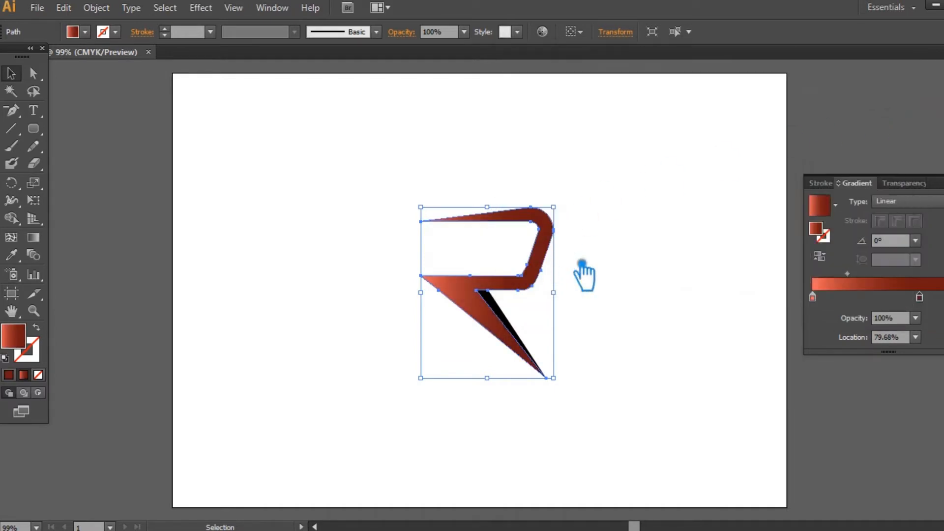
double_click(826, 236)
mouse_move(611, 137)
left_mouse_down()
mouse_move(596, 85)
mouse_move(609, 78)
mouse_move(607, 100)
mouse_move(620, 98)
left_mouse_up()
left_click(880, 99)
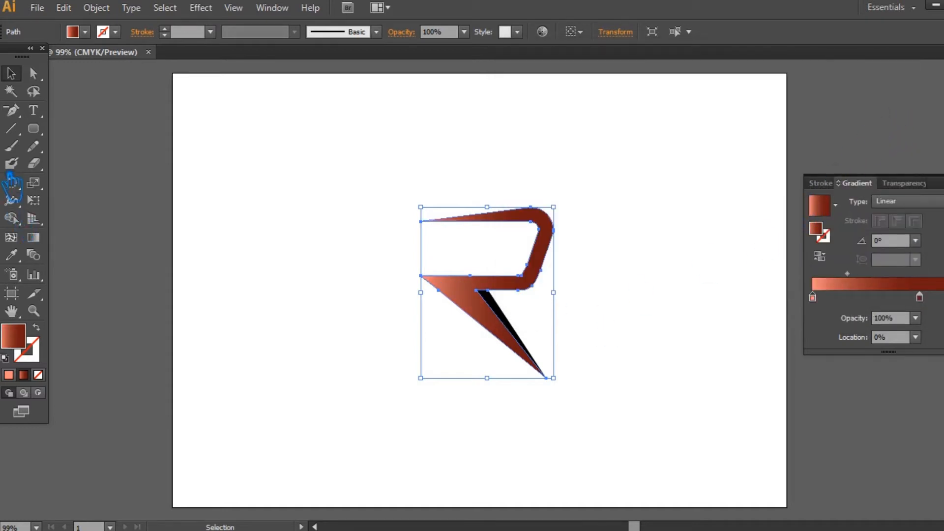
Run the R's gradient diagonally at 129° with salmon at the leg's lower end and dark red at the upper bar
left_click(48, 246)
mouse_move(556, 379)
left_mouse_down()
mouse_move(544, 295)
mouse_move(430, 237)
mouse_move(441, 192)
left_mouse_up()
mouse_move(467, 234)
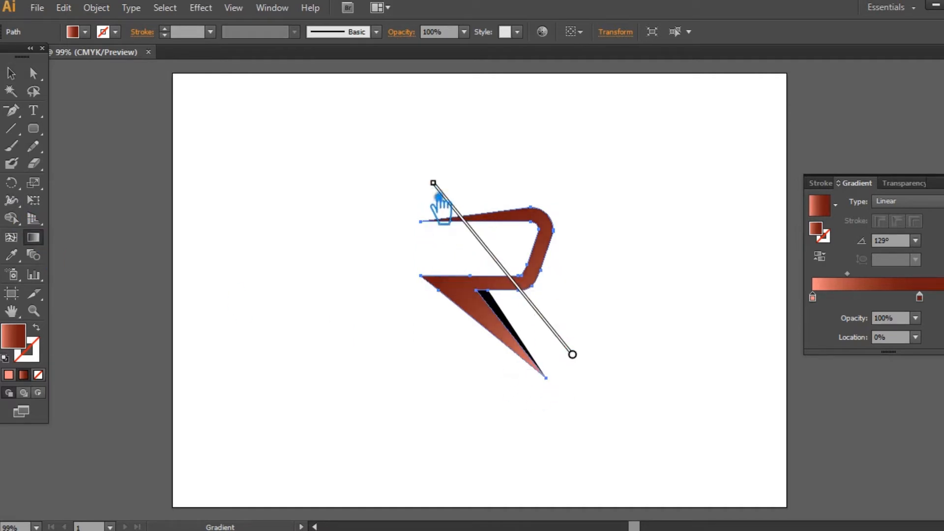
mouse_move(558, 327)
left_click_drag(538, 299, 522, 286)
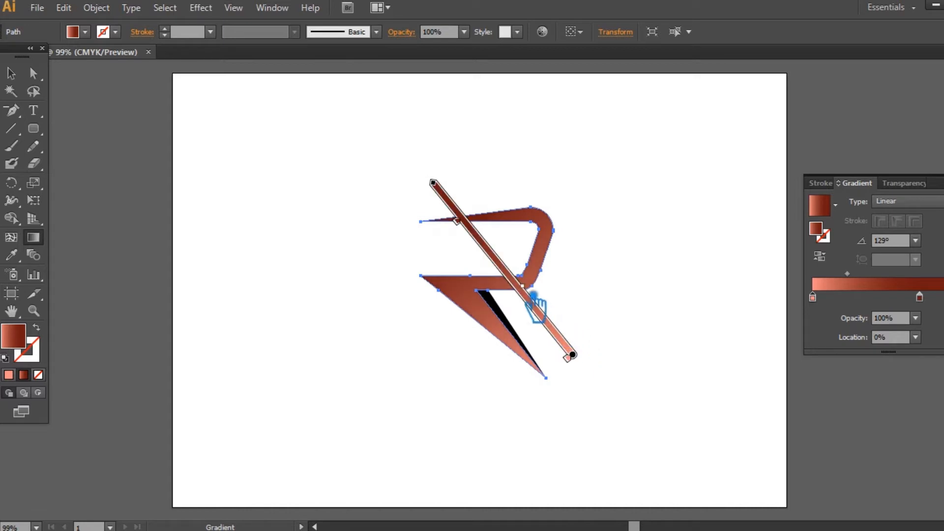
left_click_drag(584, 361, 559, 339)
left_click_drag(423, 168, 466, 224)
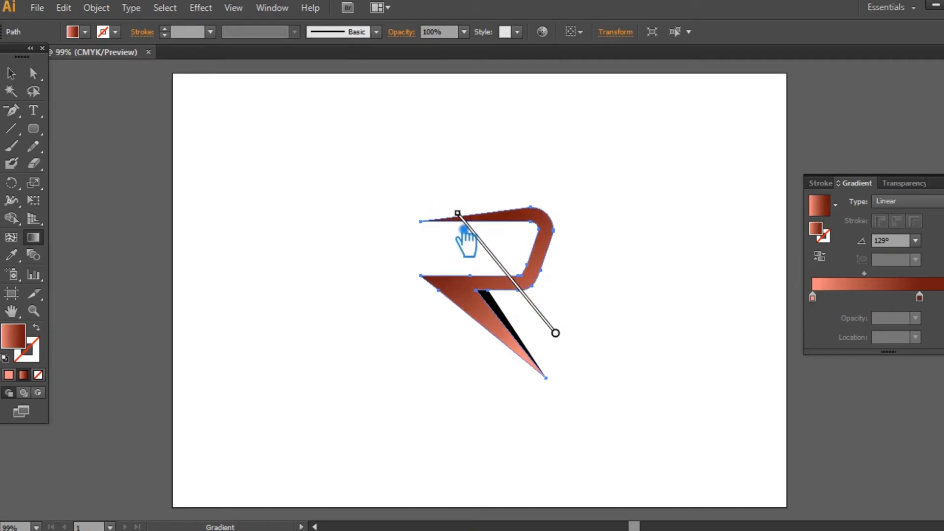
Move the R's salmon gradient stop inward and the dark stop to the far end, keeping the 129° direction
mouse_move(560, 338)
mouse_move(550, 334)
left_mouse_down()
mouse_move(525, 279)
mouse_move(454, 216)
left_mouse_up()
left_click_drag(538, 288, 524, 287)
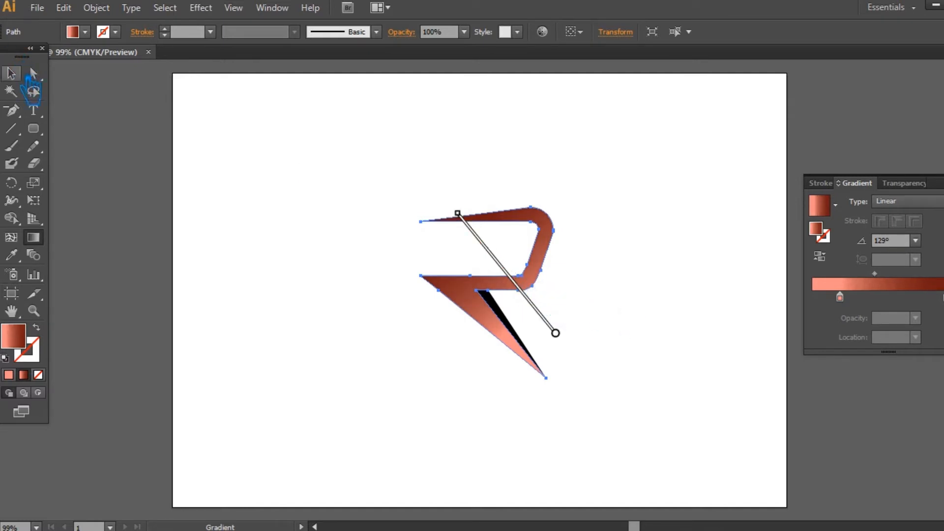
Give the black sliver of the leg the same red gradient as the main R shape by sampling it with the Eyedropper
left_click(11, 73)
left_click(301, 169)
left_click(509, 320)
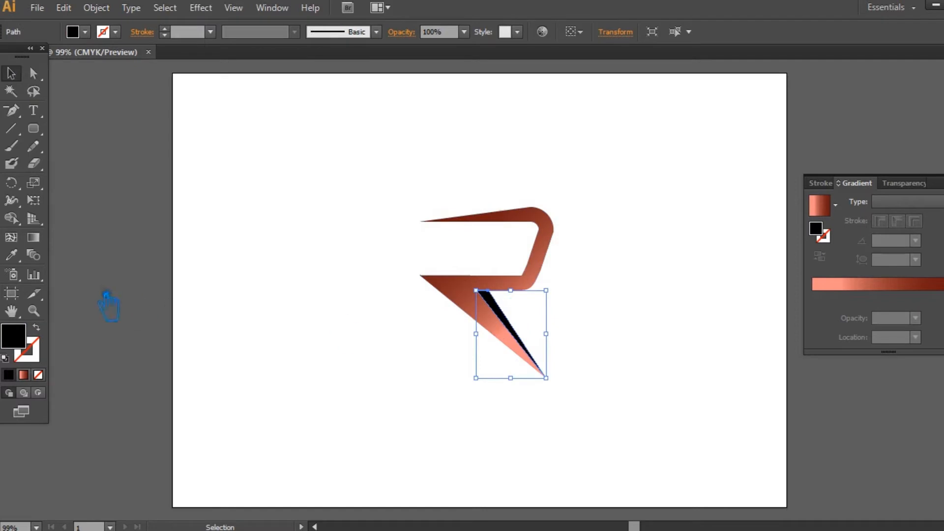
left_click(12, 255)
left_click(459, 289)
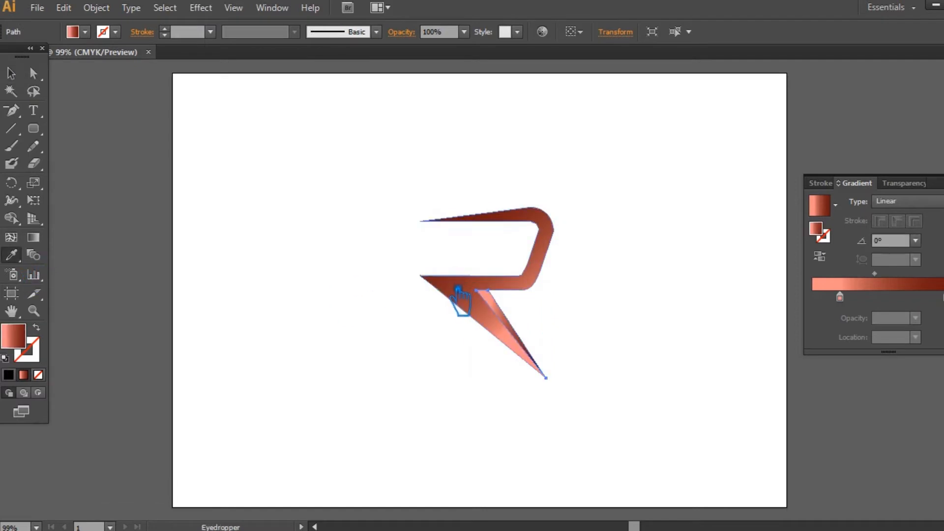
Put the sliver's light gradient stop at location 0% and run its gradient along the sliver's length at 127.5°
left_click_drag(839, 298, 812, 298)
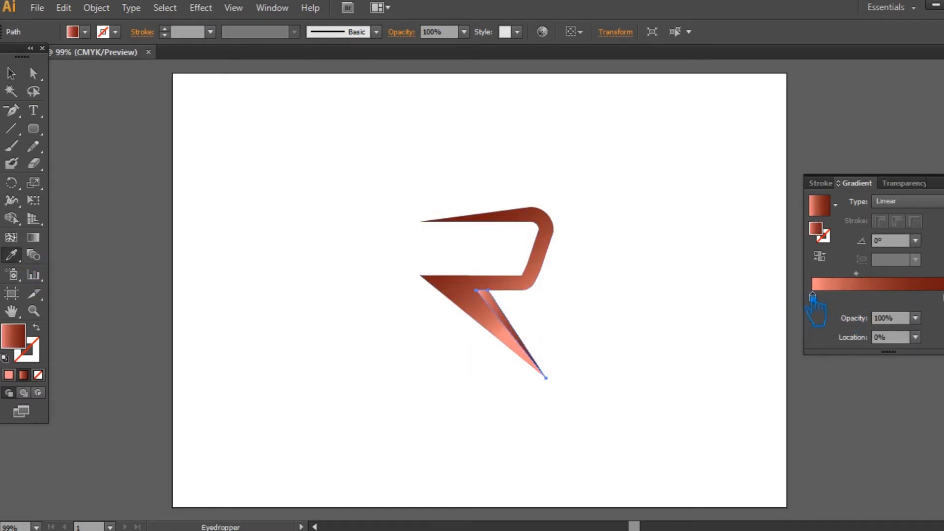
left_click_drag(870, 288, 876, 281)
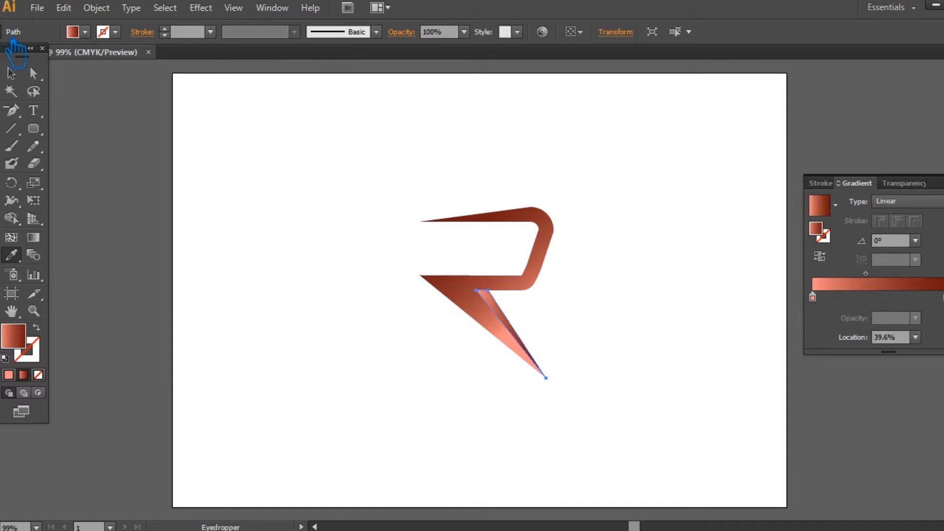
left_click_drag(877, 278, 856, 277)
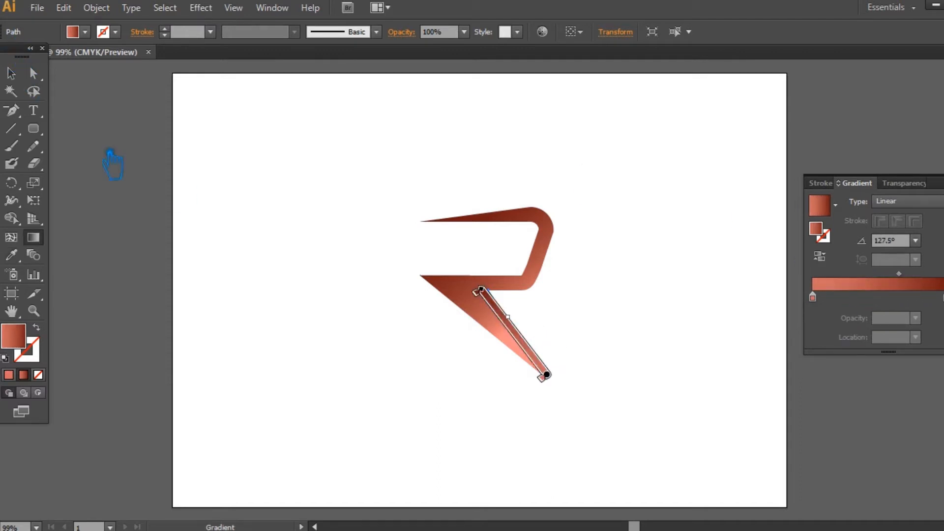
left_click(11, 73)
left_click(235, 147)
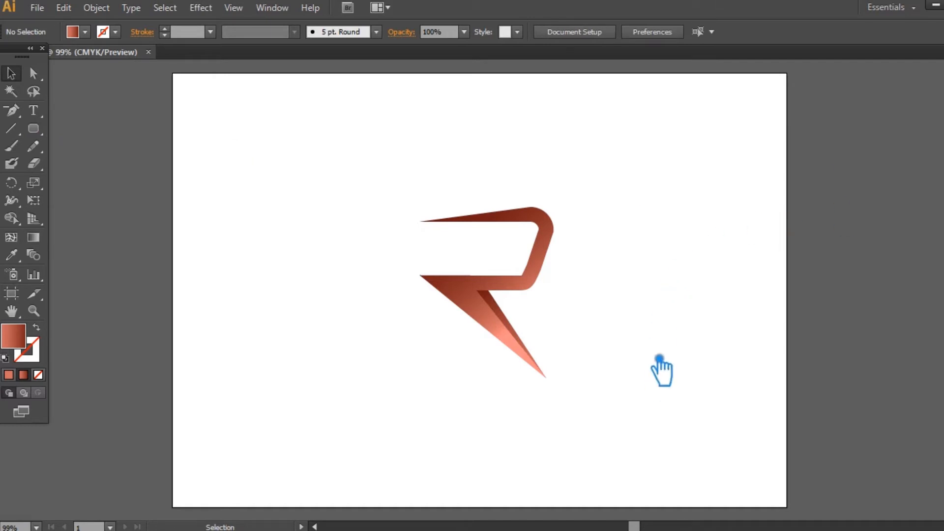
Select the R shape together with the sliver and group them
left_click_drag(605, 386, 412, 188)
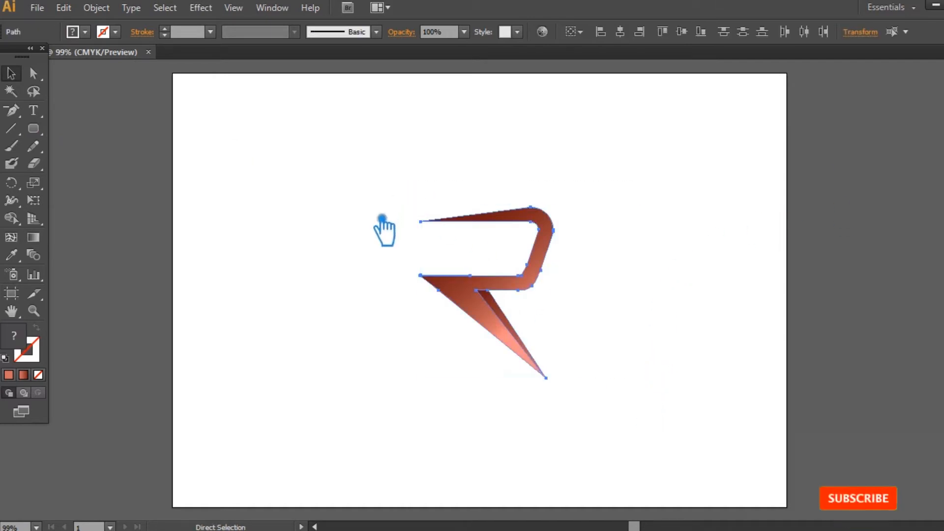
left_click(634, 290)
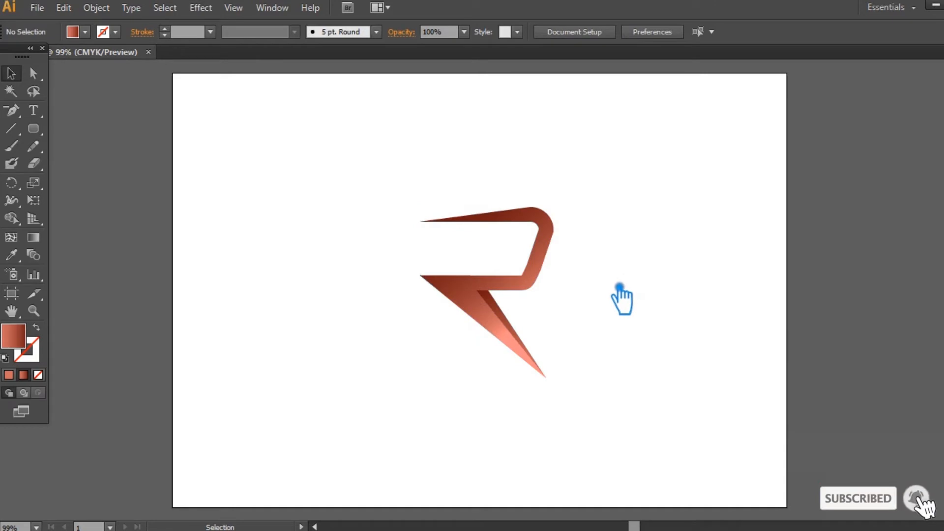
left_click(522, 290)
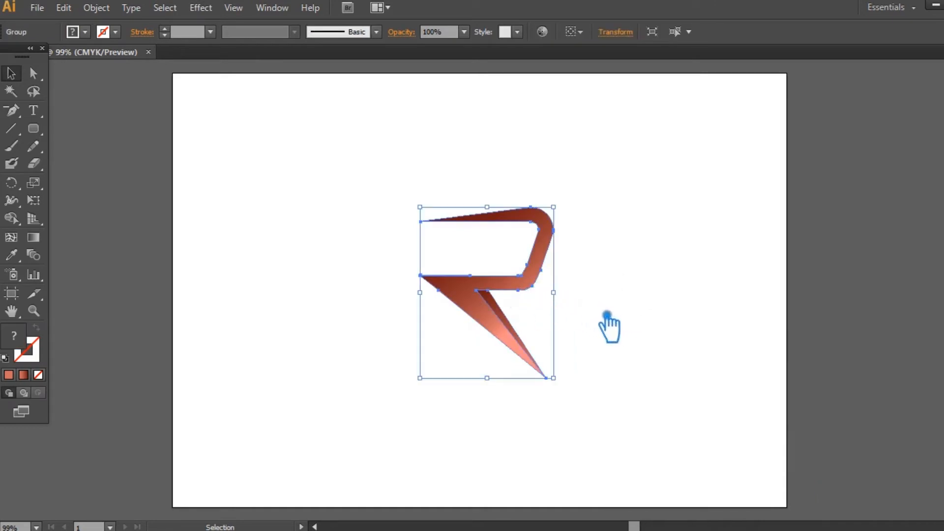
key("p")
left_click(481, 284)
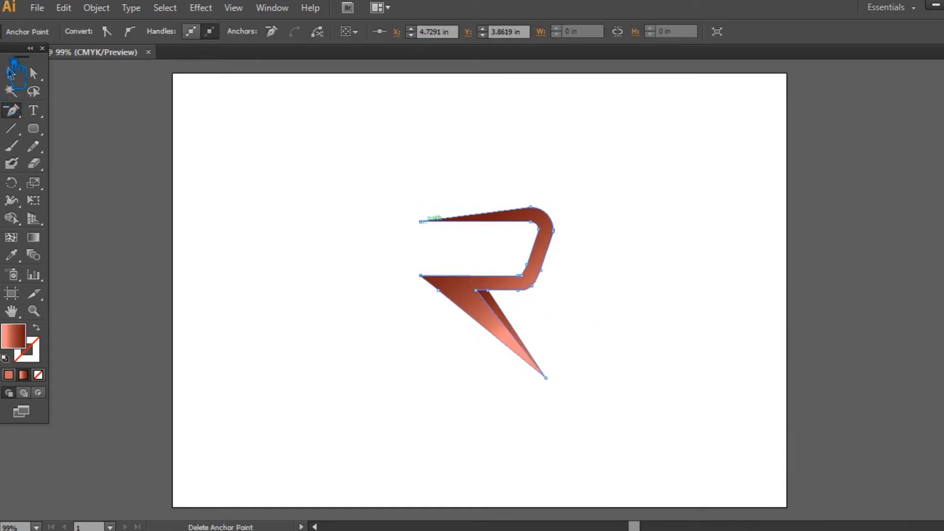
left_click(11, 74)
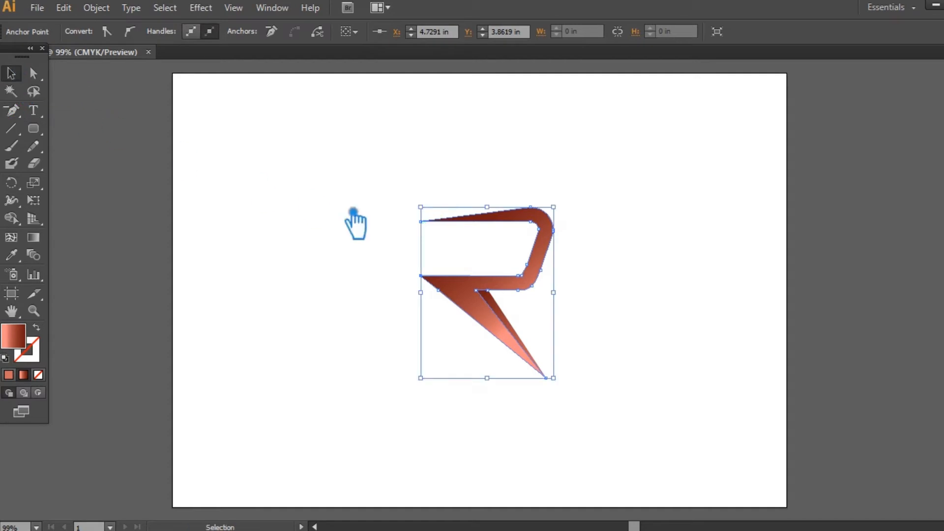
key("p")
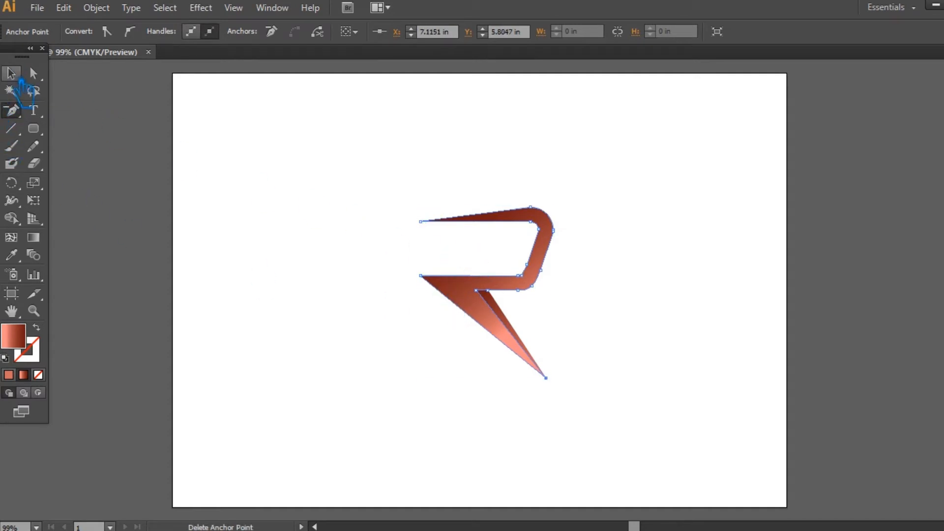
left_click(12, 75)
left_click(735, 280)
key("a")
key("s")
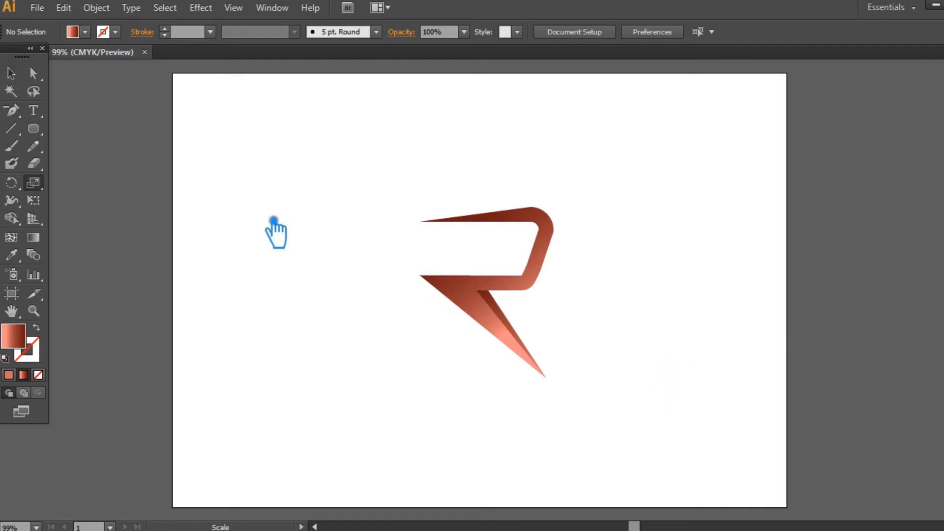
Move the grouped R up and over to the left side of the artboard
left_click(17, 76)
left_click_drag(624, 397, 382, 174)
key("ctrl+g")
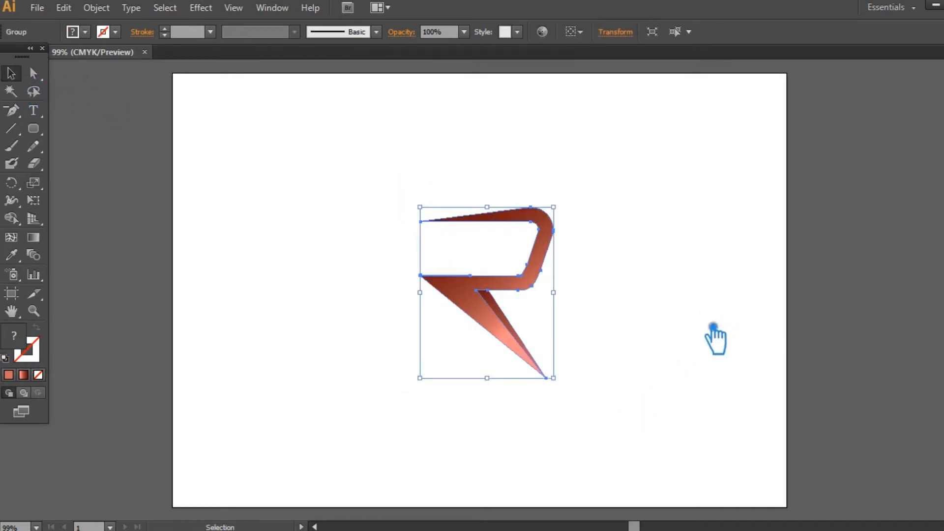
left_click(723, 339)
left_click_drag(532, 296, 330, 266)
left_click(482, 273)
key("s")
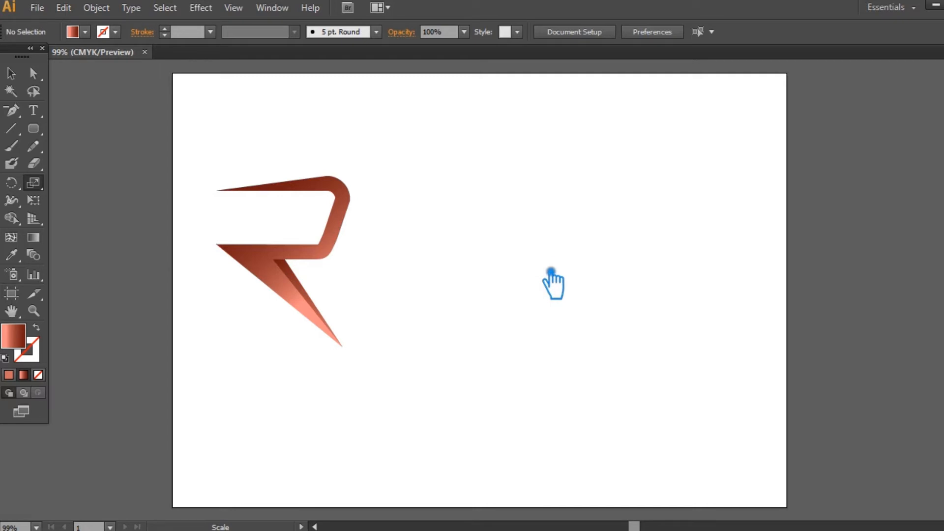
Draw a pill-shaped rounded rectangle with a corner radius of 1 in the free space beside the R
left_click_drag(33, 128, 63, 146)
left_click(449, 210)
left_click_drag(497, 274, 485, 276)
type("1")
left_click(498, 313)
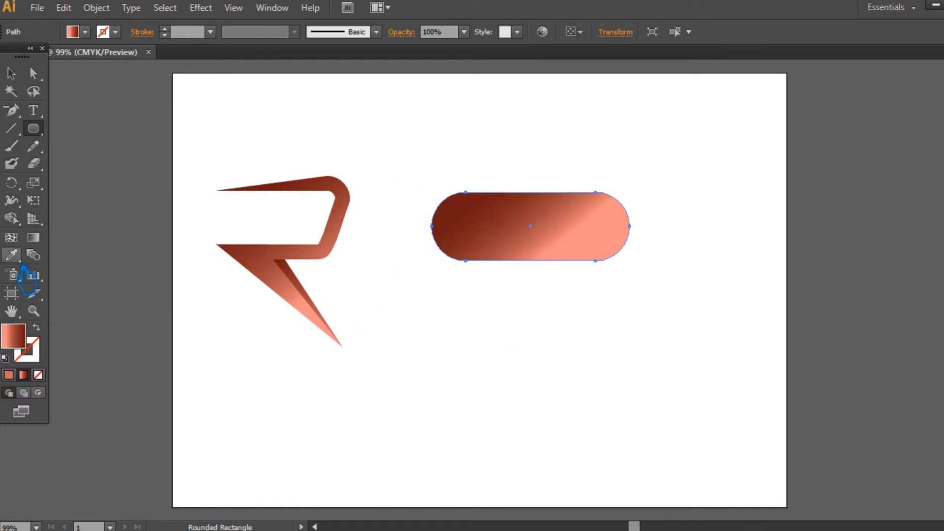
Fill the pill shape with solid dark grey and enlarge it proportionally about its centre
left_click(11, 254)
left_click(99, 262)
left_click(11, 73)
left_click(592, 364)
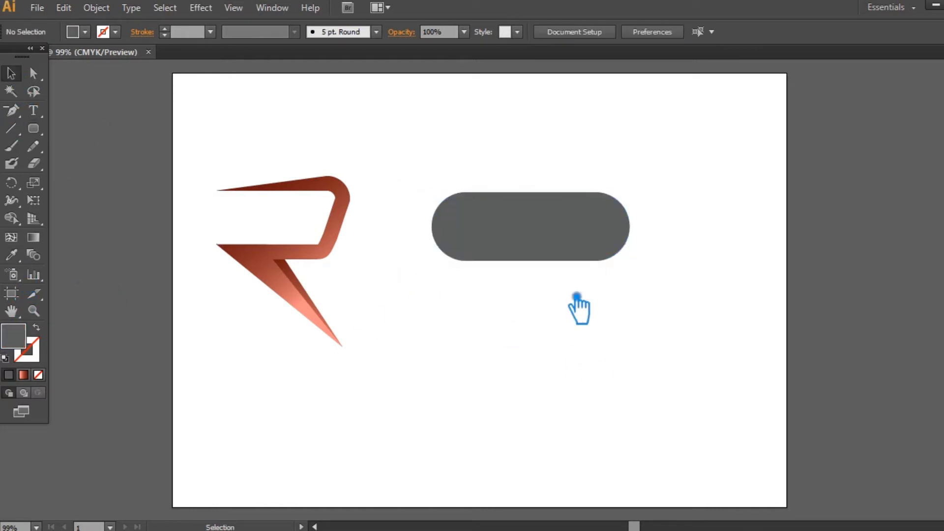
left_click(574, 258)
left_click_drag(630, 261, 679, 309, "alt+shift")
left_click(590, 325)
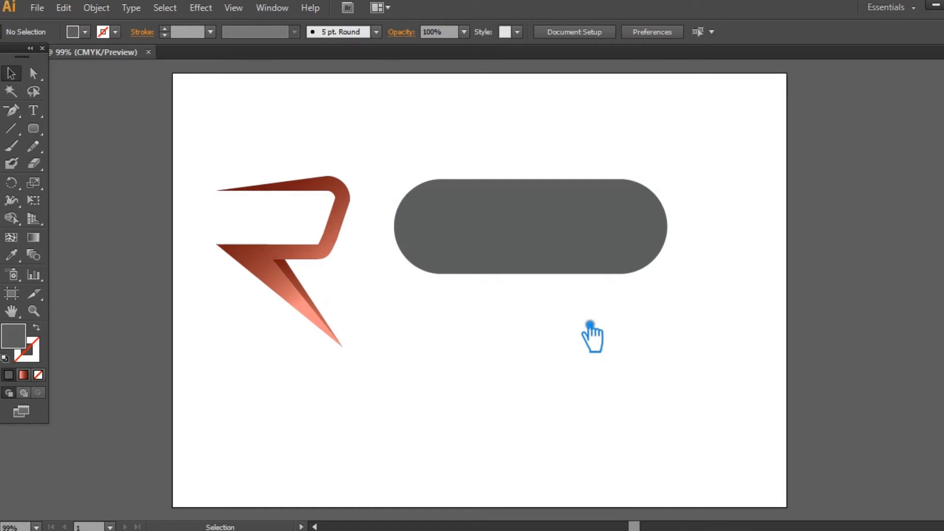
Draw a tall rectangle over the left part of the pill, extending well above and below it
left_click(47, 132)
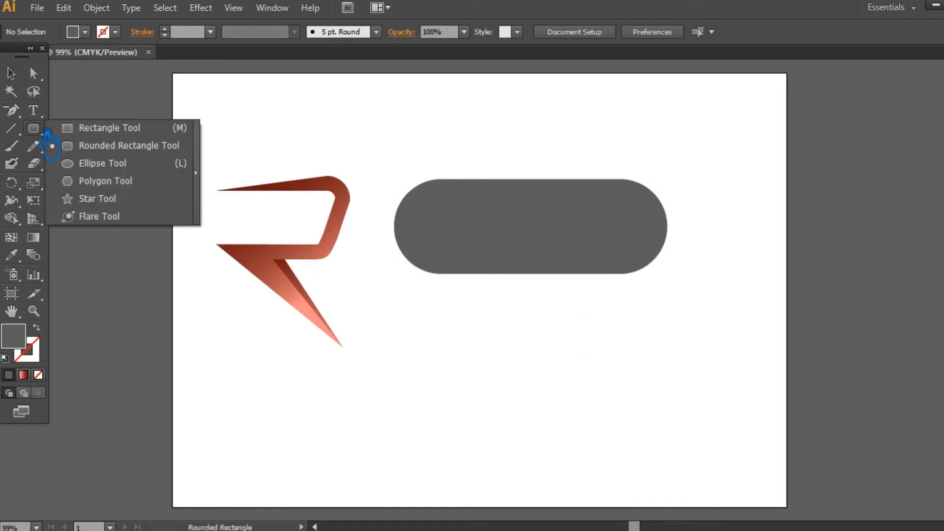
left_click(98, 128)
mouse_move(397, 123)
left_mouse_down()
mouse_move(535, 409)
mouse_move(571, 425)
mouse_move(557, 419)
left_mouse_up()
left_click(11, 73)
key("Left")
key("Left")
key("Left")
key("Left")
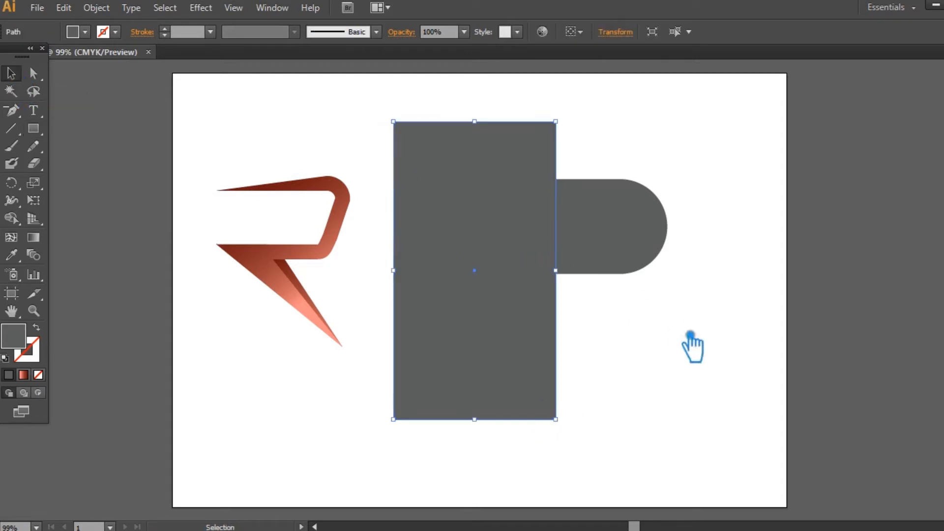
Subtract the tall rectangle from the pill in Pathfinder and move the remaining D shape closer to the R
left_click_drag(691, 334, 520, 170)
key("ctrl+shift+F9")
left_click(842, 389)
left_click(741, 238)
left_click_drag(627, 242, 523, 237)
key("ctrl+shift+F9")
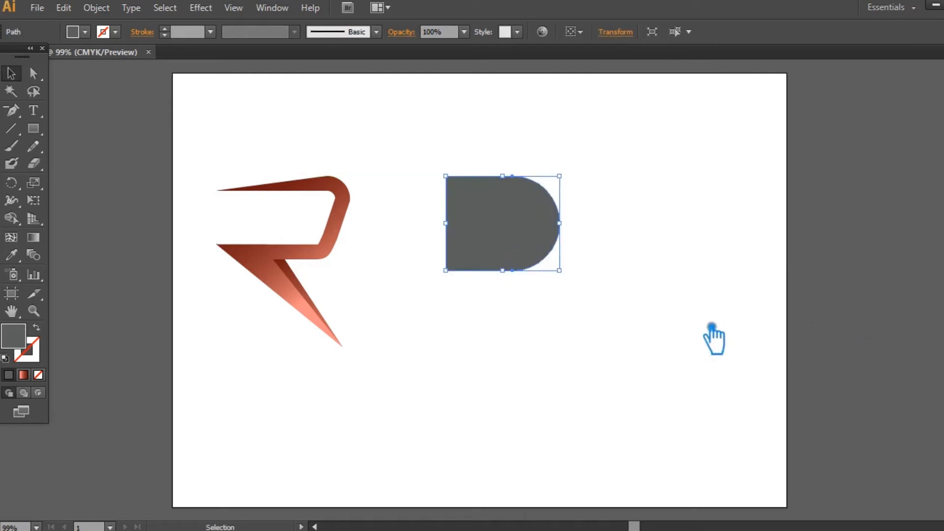
left_click(710, 326)
Draw an upright rectangle about 0.55 in wide and 3.21 in tall, running down from the D shape's right edge
left_click(39, 134)
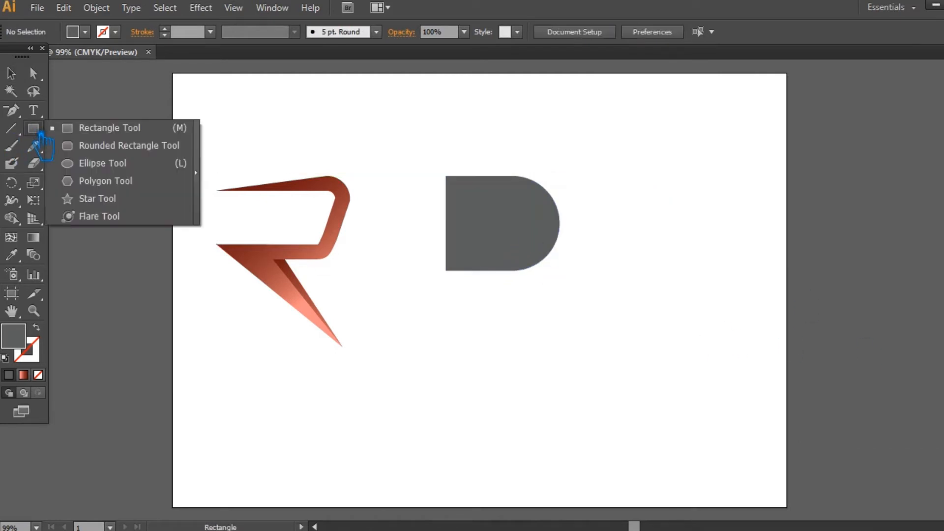
left_click(123, 145)
key("m")
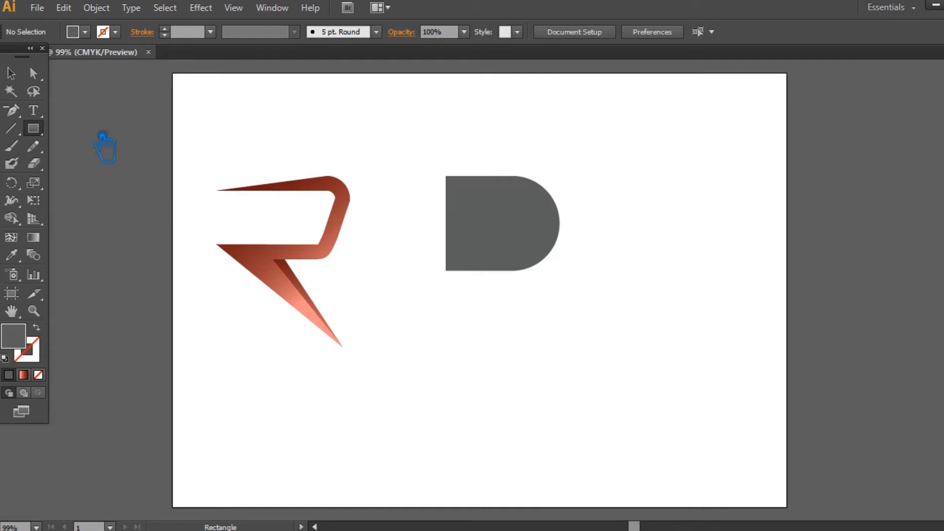
mouse_move(388, 159)
left_mouse_down()
mouse_move(429, 363)
mouse_move(429, 334)
mouse_move(472, 334)
mouse_move(484, 353)
mouse_move(527, 363)
mouse_move(565, 362)
mouse_move(559, 357)
left_mouse_up()
Shift the narrow rectangle's two upper corner points left past the D shape's straight edge, slanting it into a diagonal leg
left_click(11, 72)
key("a")
left_click(560, 209)
left_click(532, 209, "shift")
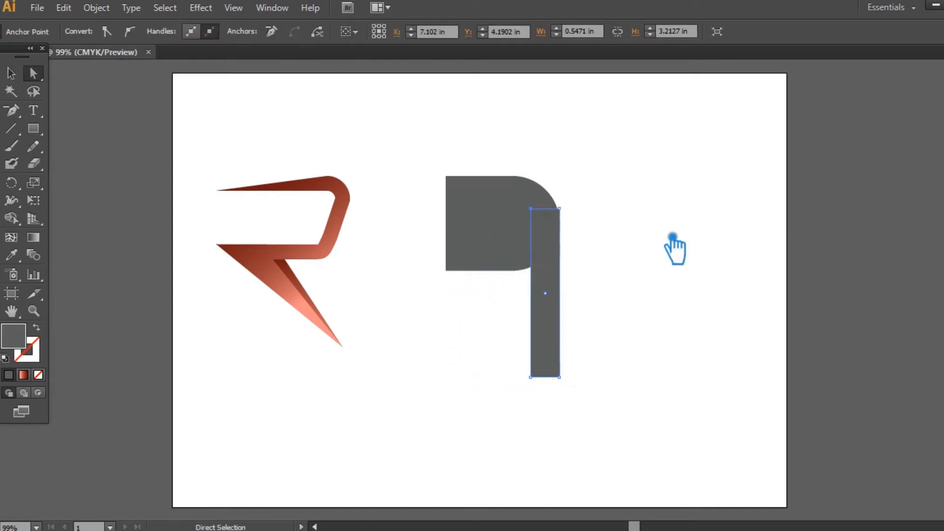
left_click(559, 209, "shift")
key("Left")
key("Left")
key("Left")
key("Left")
key("Left")
key("Left")
key("Left")
key("Left")
key("Left")
key("Left")
key("Left")
key("Left")
key("Left")
key("Left")
key("Left")
key("Left")
key("Left")
key("Left")
key("Left")
key("Left")
key("Left")
key("Left")
key("Left")
key("Left")
key("Left")
key("Left")
key("Left")
key("Left")
key("Left")
key("Left")
key("Left")
key("Left")
key("Left")
key("Left")
key("Left")
key("Left")
key("Left")
key("Left")
key("Left")
key("Left")
key("Left")
key("Left")
key("Left")
key("Left")
key("Left")
key("Left")
key("Left")
key("Left")
key("Left")
key("Left")
key("Left")
key("Left")
key("Left")
key("Left")
key("Left")
key("Left")
key("Left")
key("Left")
key("Left")
key("Left")
key("Left")
key("Left")
key("Left")
key("Left")
key("Left")
key("Left")
key("Left")
key("Left")
key("Left")
key("Left")
key("Left")
key("Left")
key("Left")
key("Left")
key("Left")
key("Left")
key("Left")
key("Left")
key("Left")
key("Left")
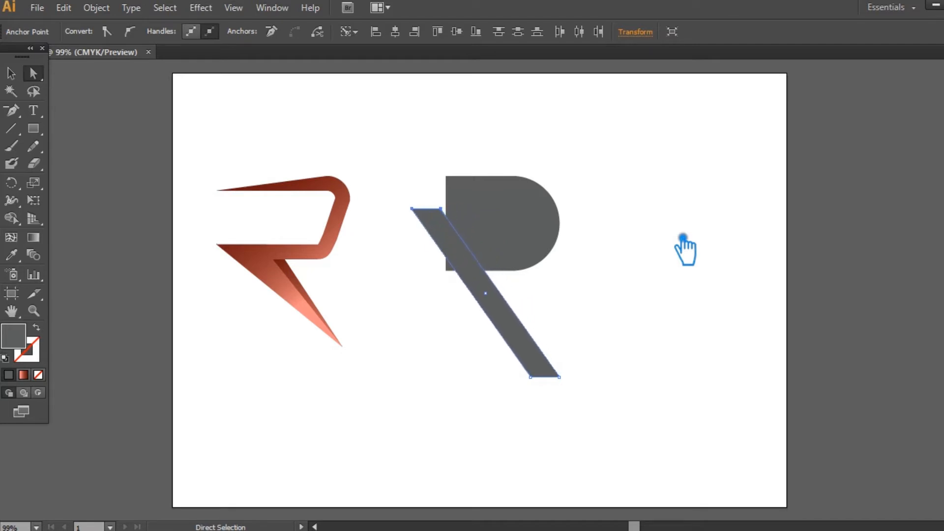
Widen the diagonal leg by shifting its two right-hand corner points farther to the right
left_click(440, 208)
left_click(559, 377, "shift")
key("Right")
key("Right")
key("Right")
key("Right")
key("Right")
key("Right")
key("Right")
key("Right")
key("Right")
key("Right")
key("Right")
key("Right")
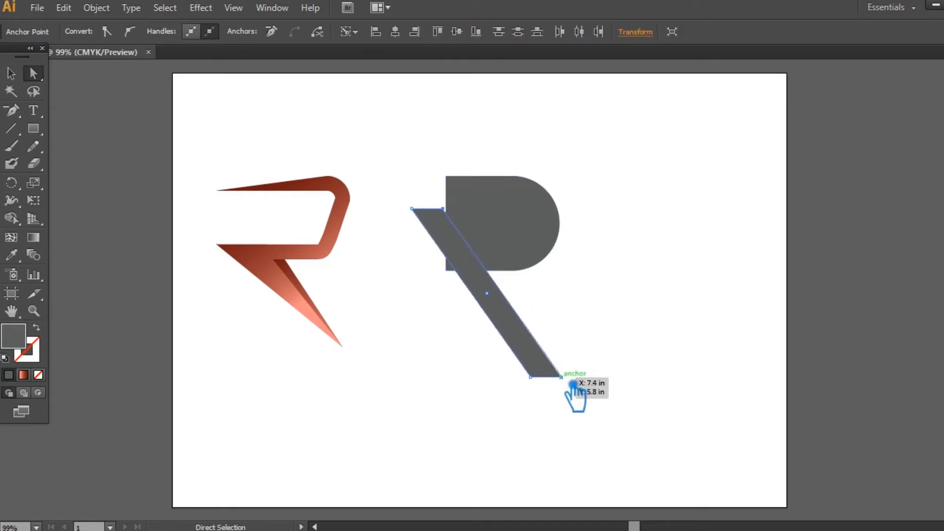
Move the leg so its top overlaps the D shape, and shorten it by raising its two lower corner points
key("v")
left_click_drag(518, 320, 575, 335)
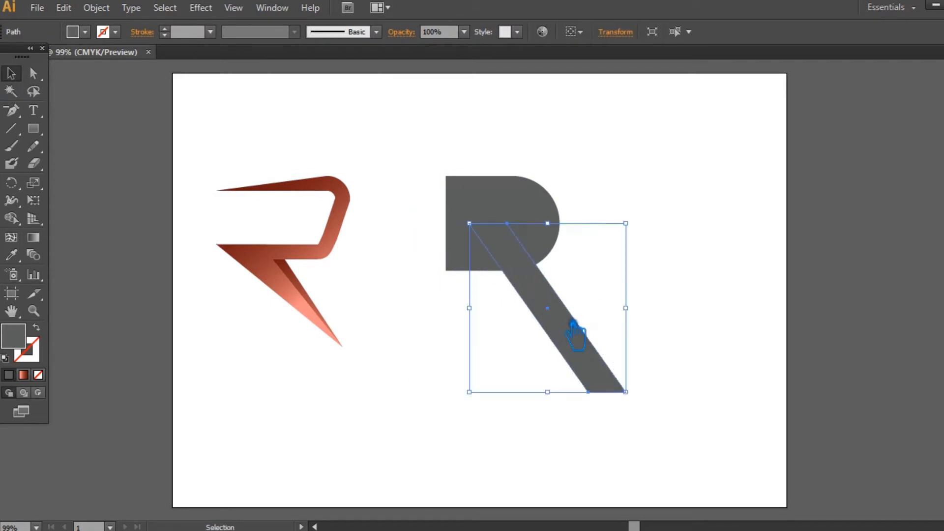
key("a")
left_click(598, 392)
left_click_drag(625, 392, 588, 347)
left_click_drag(589, 347, 589, 346)
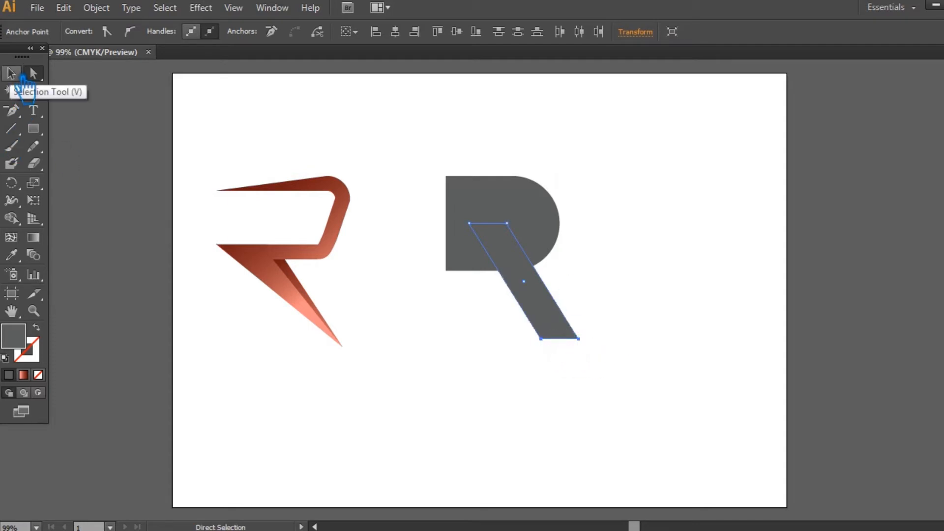
Convert the leg's lower-left corner to a smooth point and shape its handles into a rounded curve
left_click_drag(11, 111, 102, 162)
mouse_move(541, 338)
left_mouse_down()
mouse_move(526, 340)
mouse_move(537, 336)
mouse_move(530, 328)
mouse_move(537, 346)
mouse_move(526, 340)
mouse_move(539, 341)
left_mouse_up()
key("v")
left_click(642, 243)
left_click(558, 336)
key("a")
left_click_drag(553, 341, 548, 337)
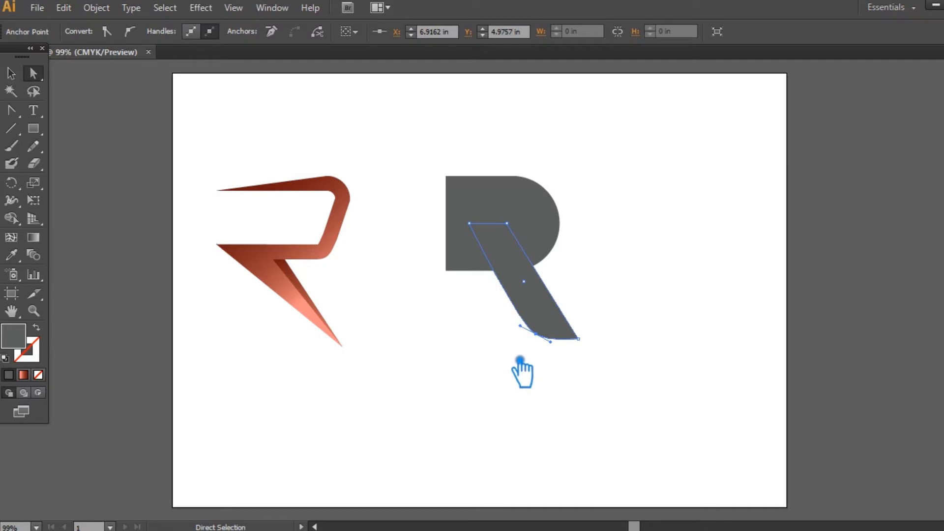
left_click(520, 361)
Shift the leg's upper-left corner point slightly left to widen the leg where it overlaps the D shape
left_click(554, 301)
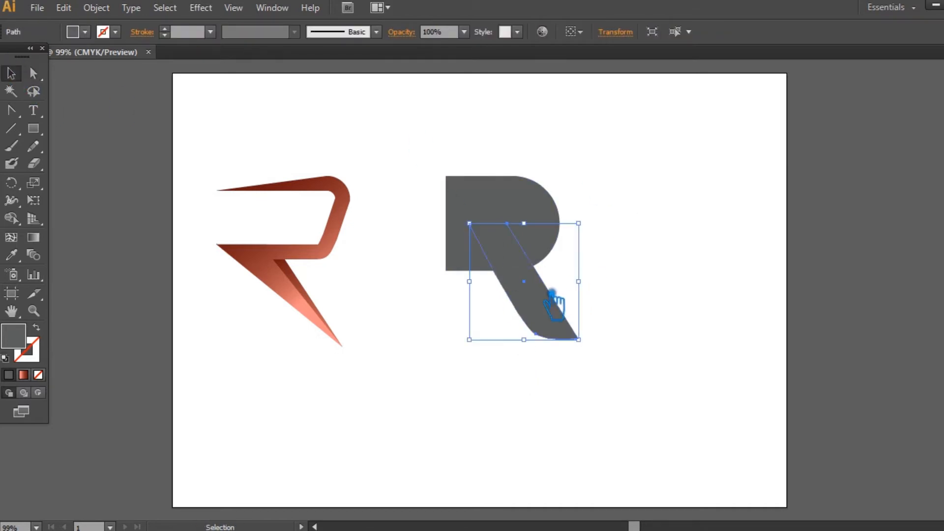
key("a")
left_click(536, 256)
key("v")
left_click(685, 361)
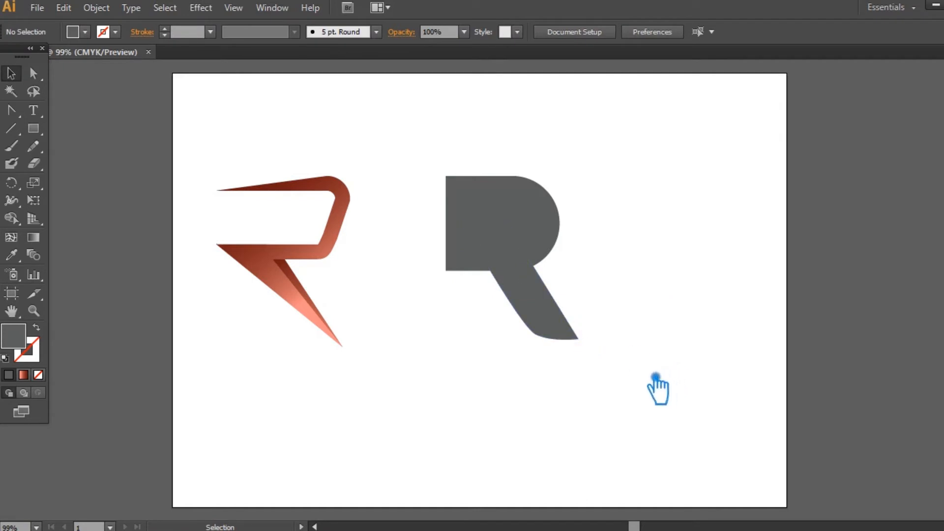
Make a copy of the leg reflected across the vertical axis and place its top edge below the D shape's lower-left corner
left_click(544, 316)
right_click(548, 316)
mouse_move(614, 261)
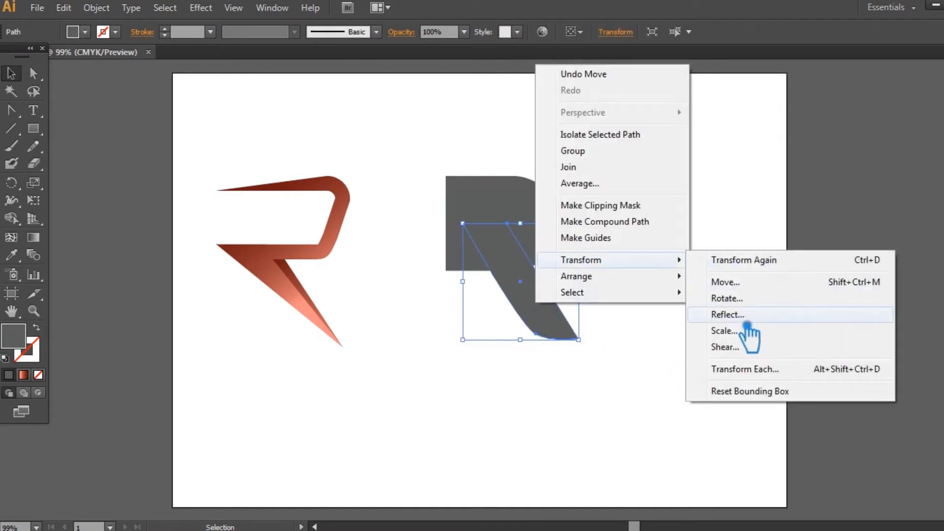
left_click(728, 315)
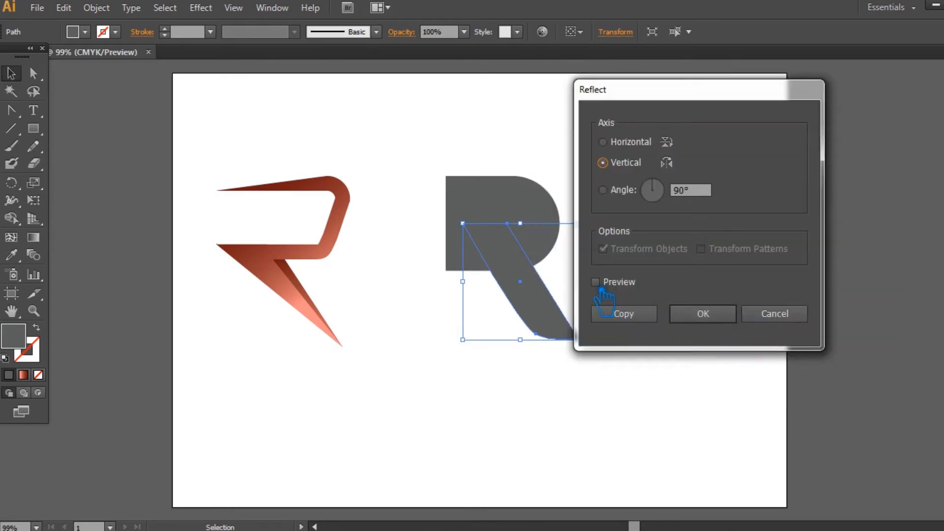
left_click(614, 312)
left_click(596, 253)
left_click(556, 257)
left_click_drag(556, 256, 481, 297)
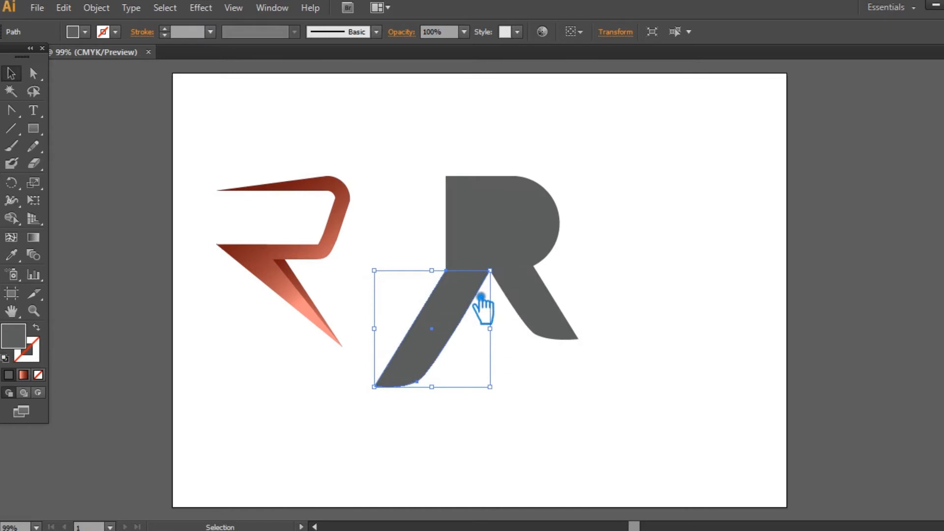
Shift the copied leg's lower points right and up so its outer edge continues the D shape's straight side downward
key("a")
left_click_drag(489, 436, 339, 369)
left_click_drag(432, 400, 502, 353)
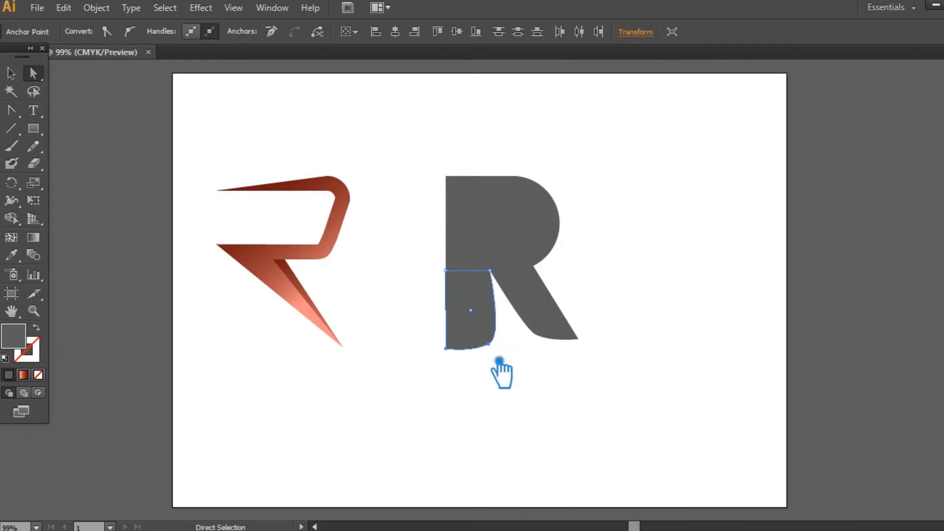
key("ctrl+z")
left_click_drag(434, 390, 500, 355)
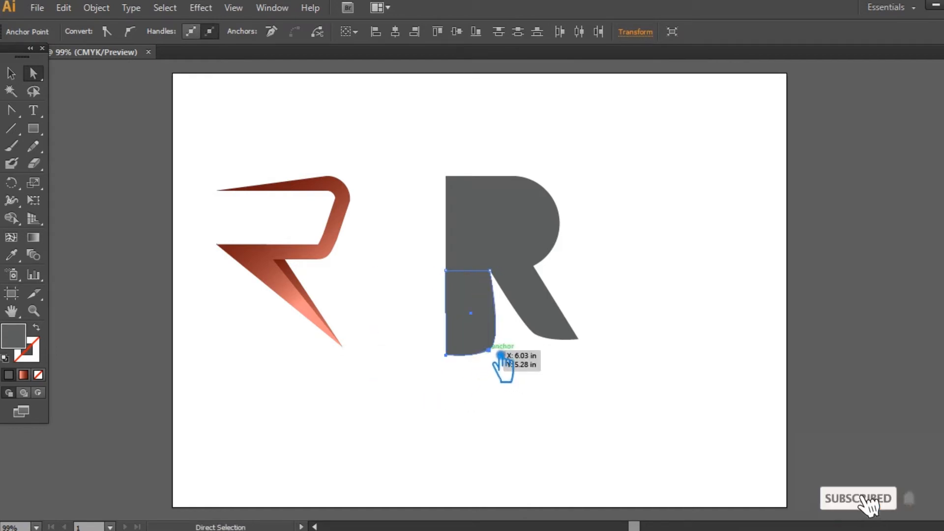
Move the left stem's lower inner point up and left and adjust its handles to curve the stem's inner edge smoothly
left_click(500, 355)
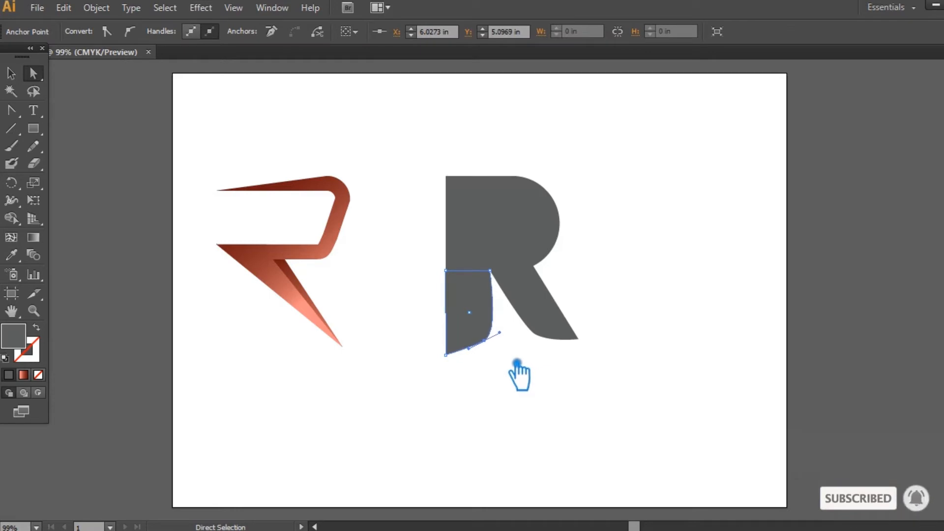
key("Left")
key("Left")
key("Left")
key("Left")
key("Left")
key("Left")
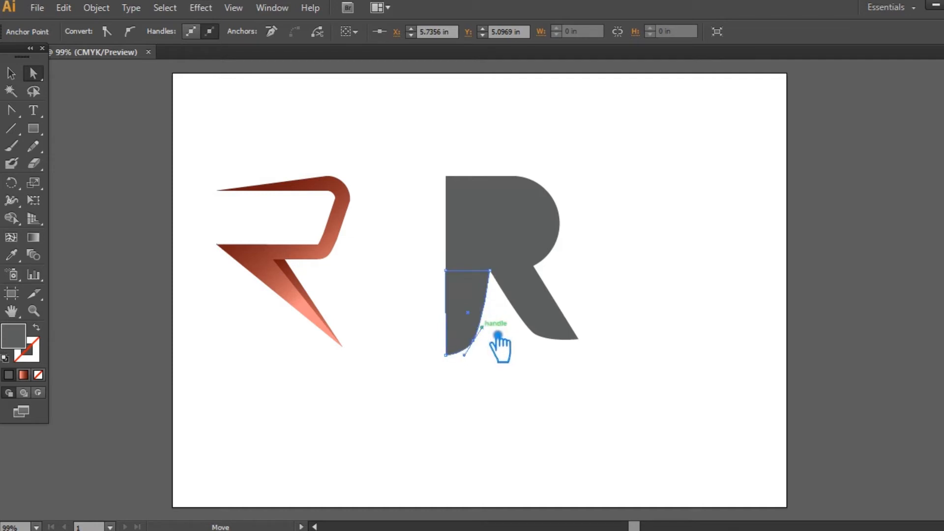
left_click_drag(501, 330, 502, 328)
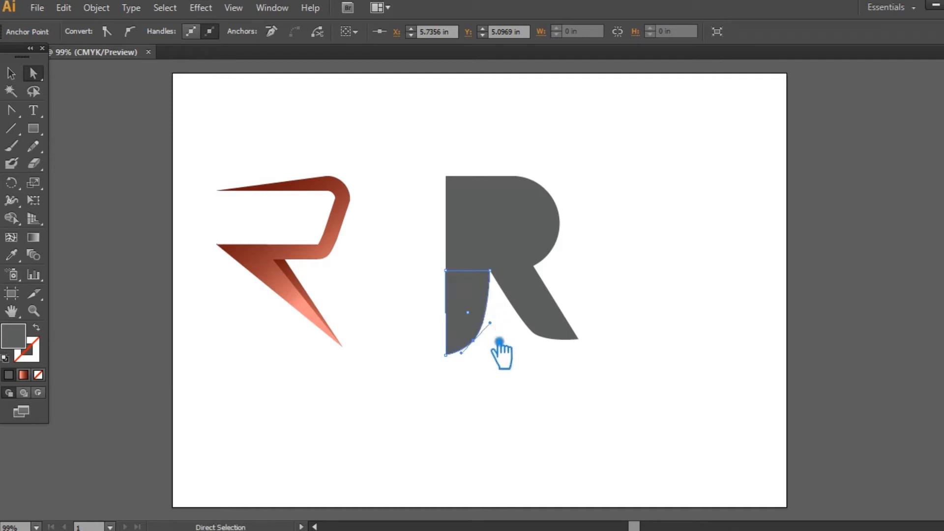
Examine the seams between the bowl, left stem and right leg of the grey R up close
left_click(10, 72)
left_click(588, 205)
key("ctrl+plus")
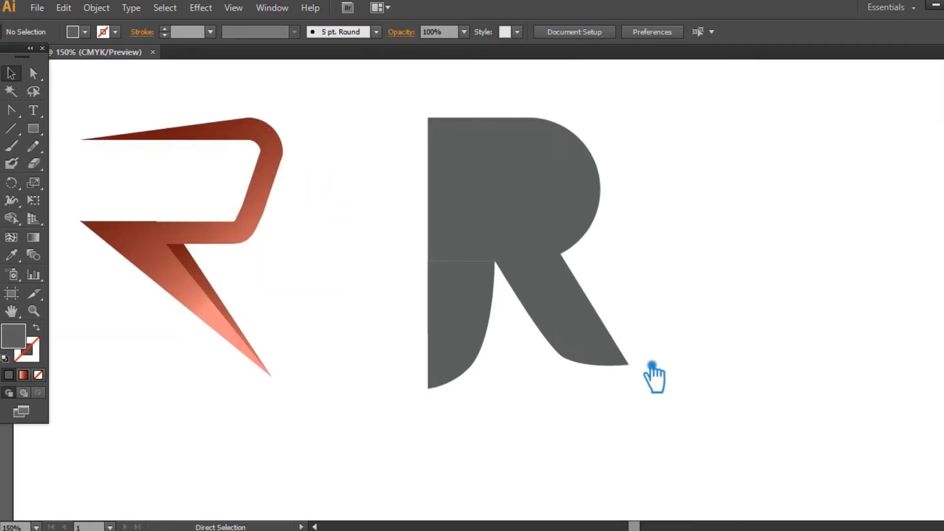
key("ctrl+plus")
key("ctrl+plus")
left_click(480, 302)
left_click(830, 241)
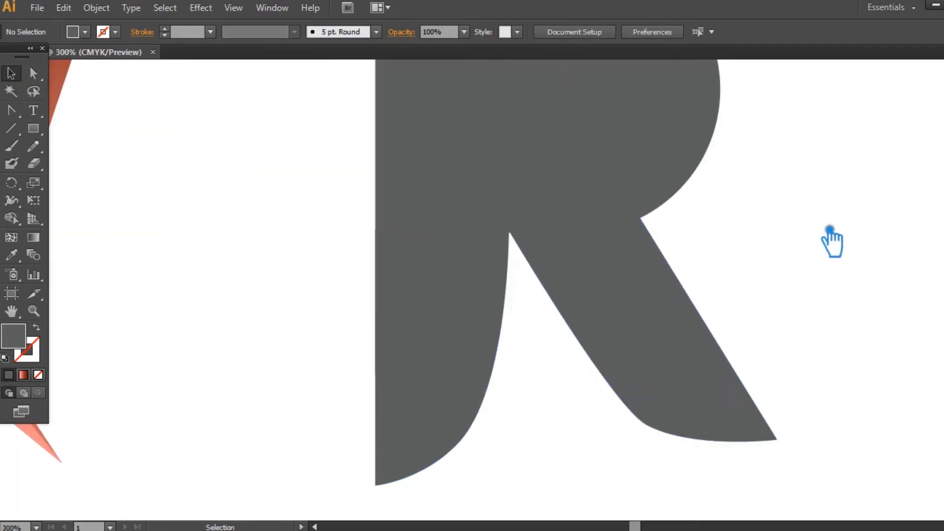
key("ctrl+minus")
key("ctrl+minus")
key("ctrl+minus")
left_click_drag(787, 278, 396, 139)
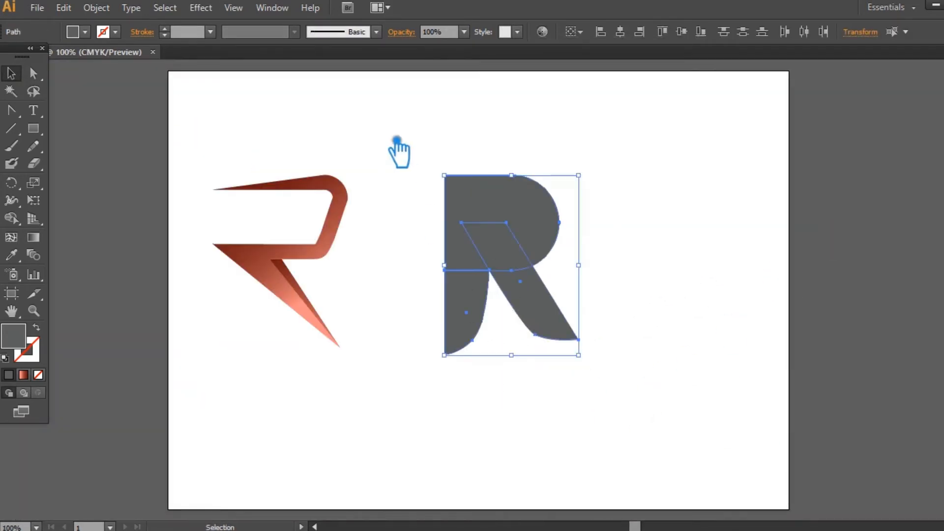
left_click(631, 256)
Lower the grey R's right leg slightly and nudge it back left beneath the bowl
left_click_drag(549, 306, 555, 311)
key("Left")
key("Left")
key("Left")
key("Left")
key("Left")
key("Left")
key("Left")
key("Left")
key("Left")
key("Left")
key("Left")
key("Left")
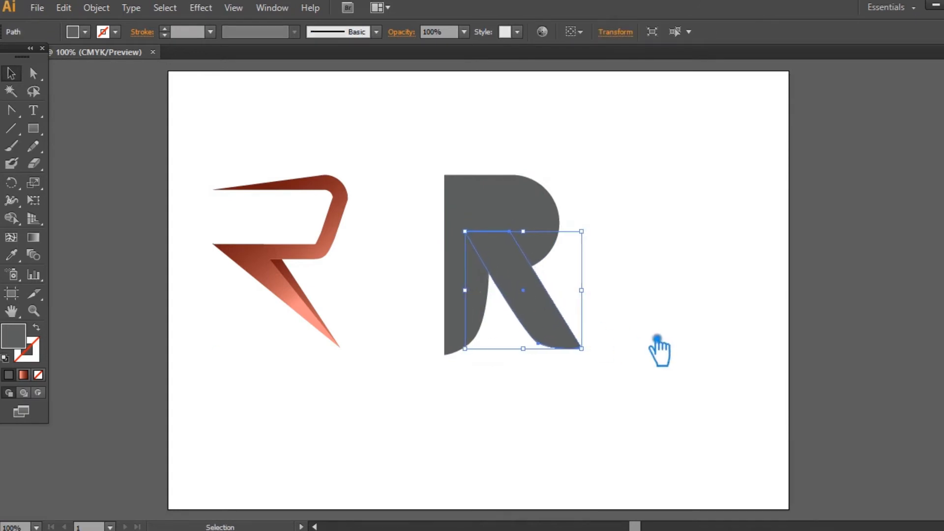
Try to align the bowl, left stem and right leg of the grey R by their bottom edges
left_click_drag(636, 350, 440, 157)
left_click(700, 31)
key("ctrl+z")
Group the bowl with the left stem and bottom-align the right leg with that group
left_click_drag(705, 282, 450, 210)
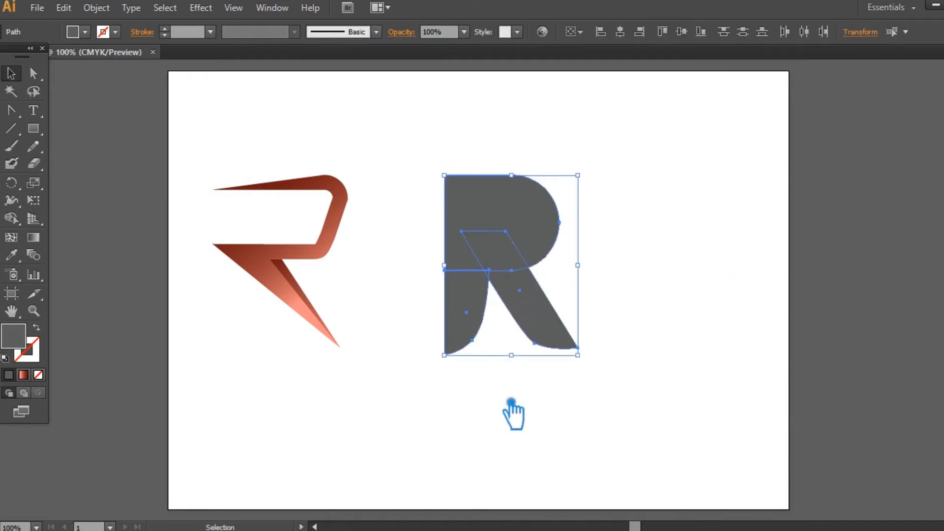
left_click_drag(422, 138, 457, 344)
key("ctrl+g")
left_click_drag(604, 379, 438, 178)
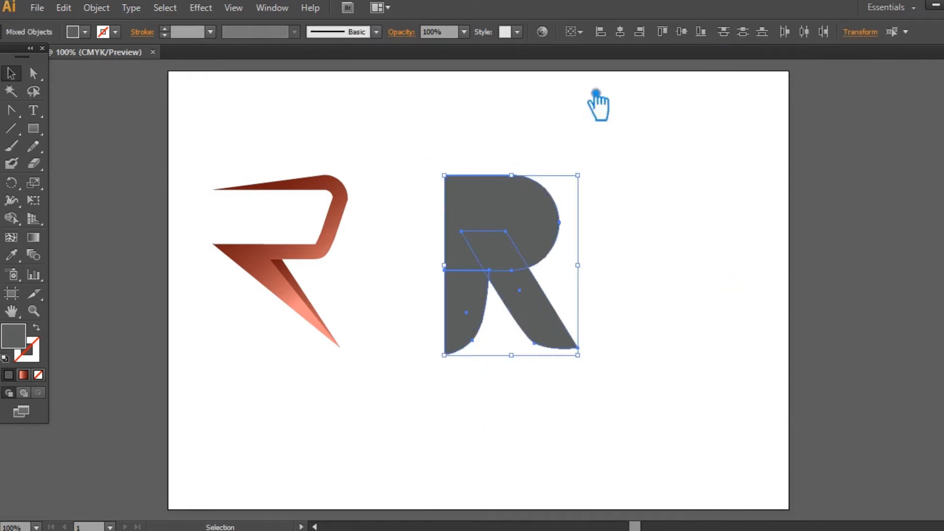
left_click(702, 32)
left_click(703, 253)
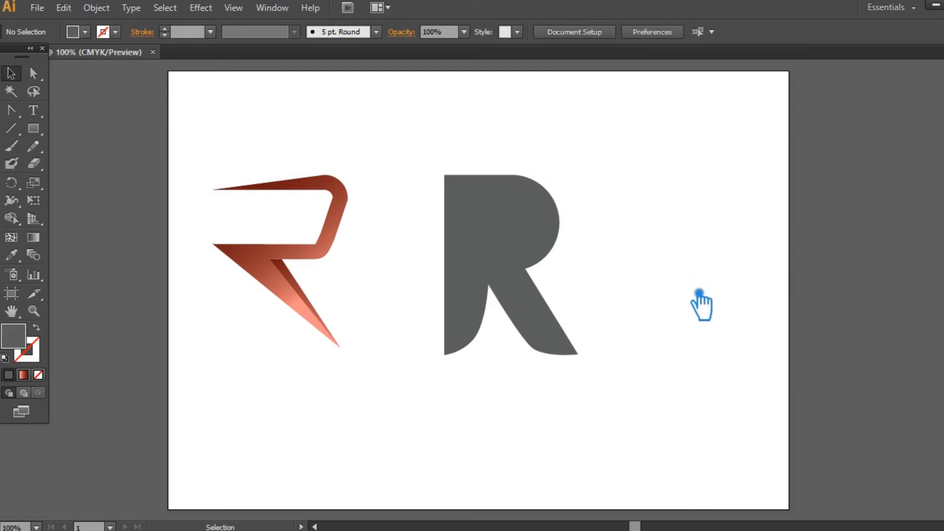
Unite the bowl, left stem and right leg into a single R shape with Pathfinder
key("v")
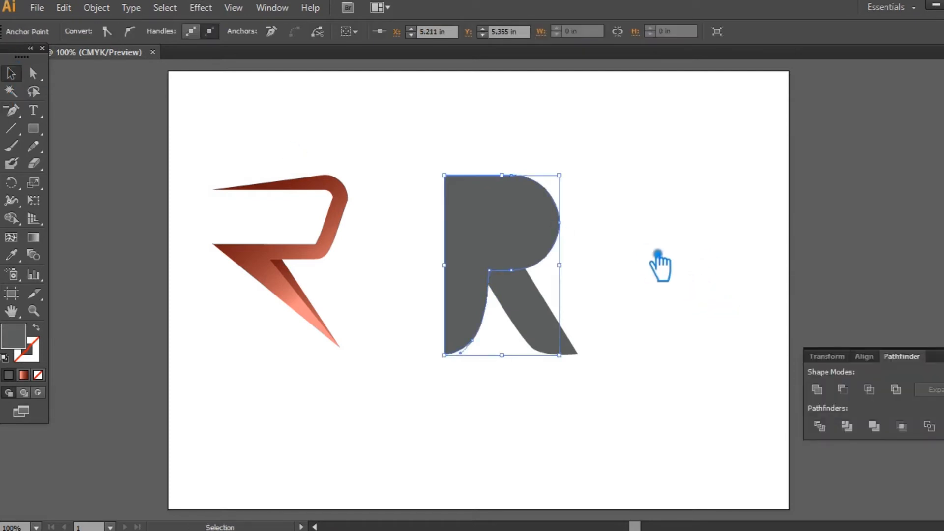
left_click(676, 275)
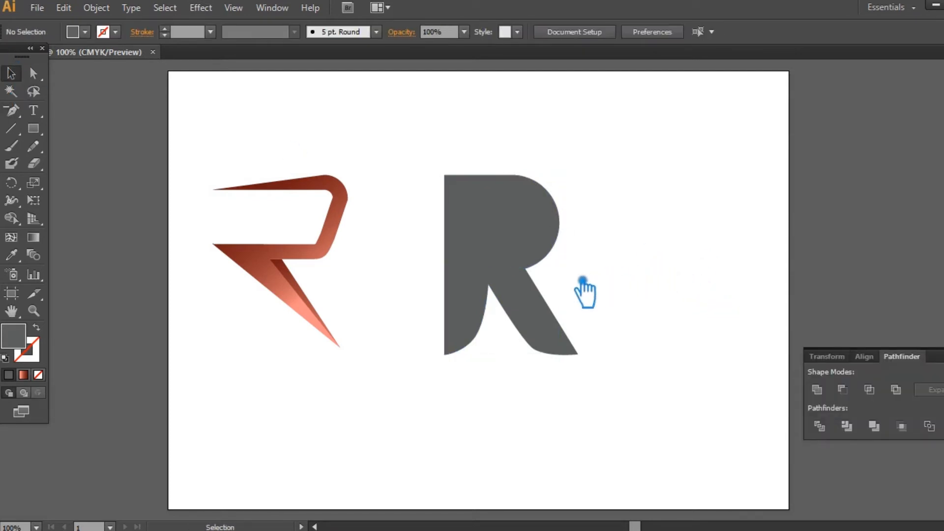
left_click_drag(625, 379, 454, 216)
left_click(816, 389)
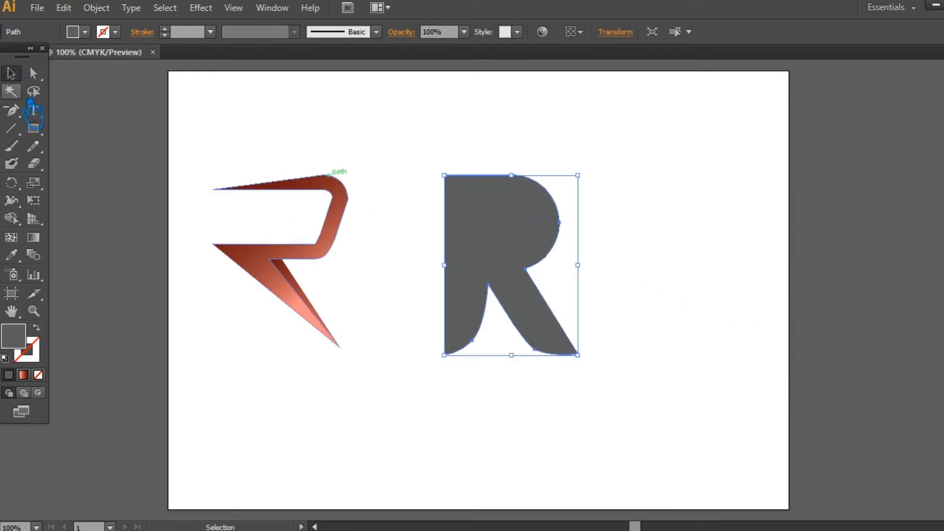
left_click(145, 158)
Draw an unfilled Pen curve from the grey R's top-left corner through the notch between its legs, ending below the letter
left_click(18, 112)
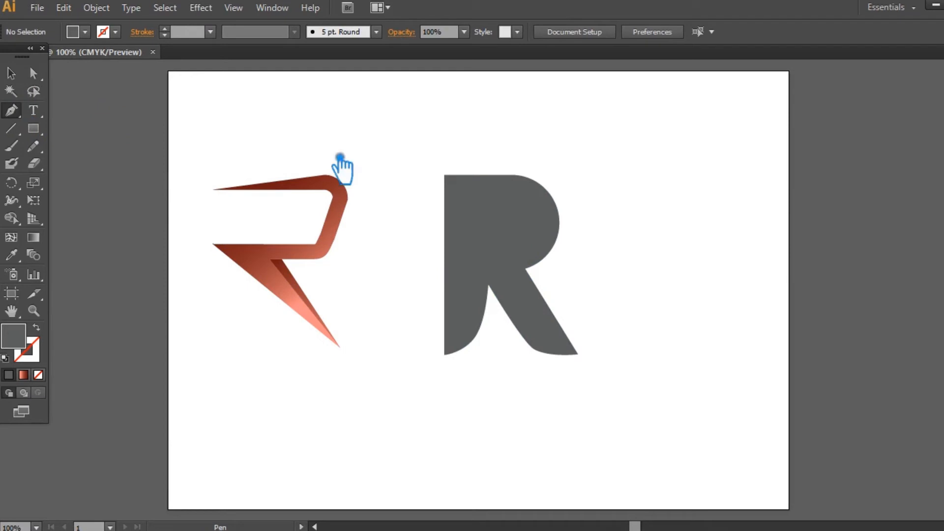
left_click(459, 183)
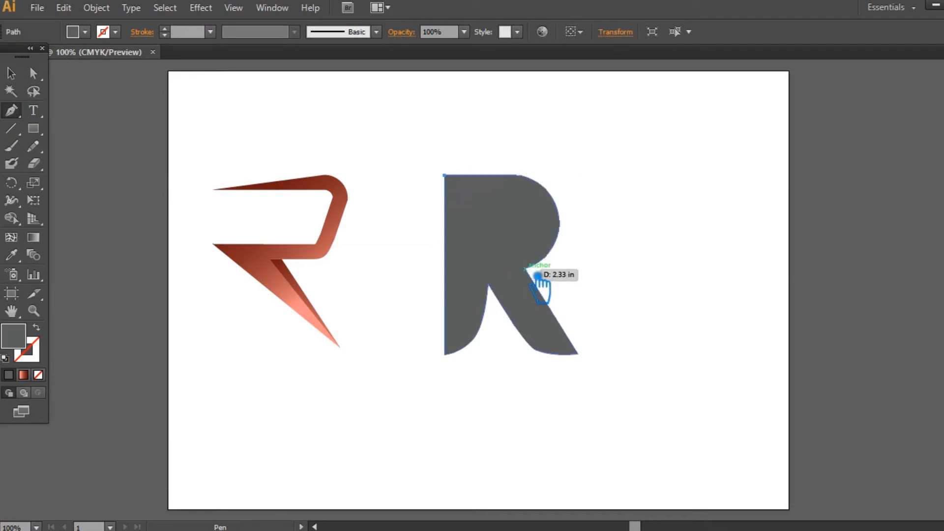
left_click_drag(488, 289, 483, 419)
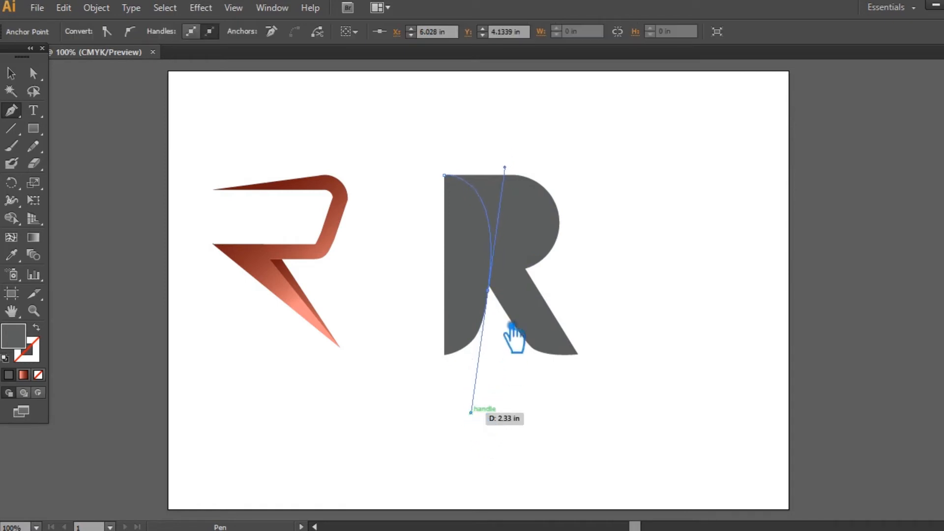
left_click(487, 290)
left_click(478, 394)
left_click(40, 375)
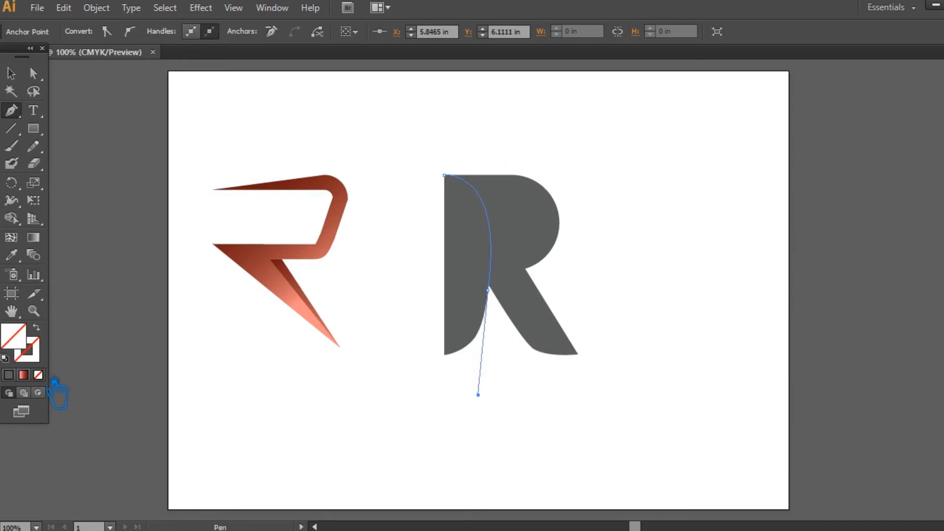
Divide the grey R along the drawn curve with Pathfinder and ungroup the resulting pieces
left_click(22, 77)
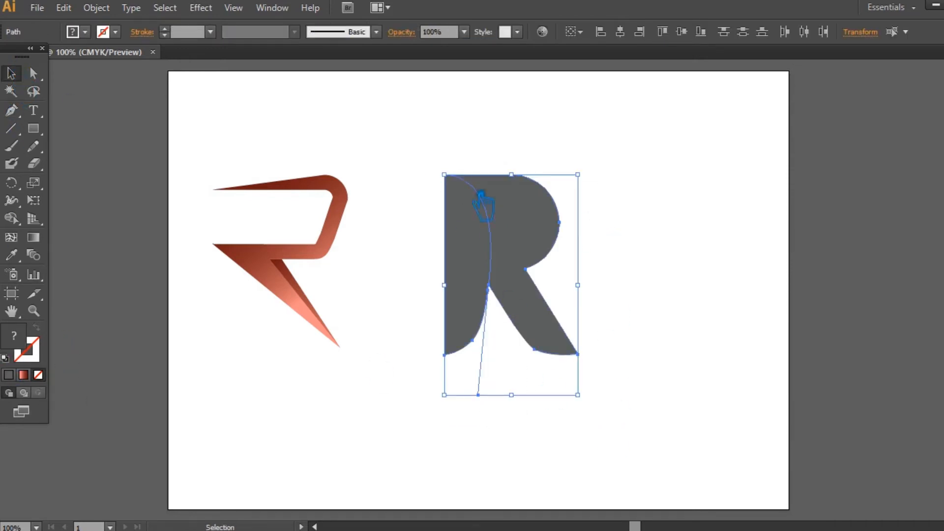
key("ctrl+shift+F9")
left_click(819, 425)
key("ctrl+shift+F9")
left_click(657, 271)
right_click(487, 229)
left_click(681, 272)
left_click(680, 272)
Fill the second R's left piece with a dark grey
left_click(475, 246)
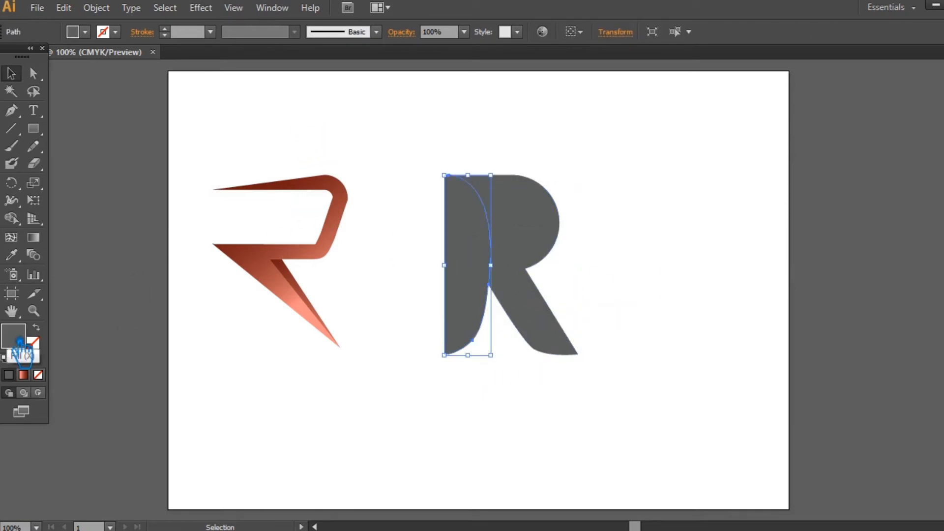
double_click(20, 344)
left_click(516, 245)
left_click(834, 98)
left_click(666, 224)
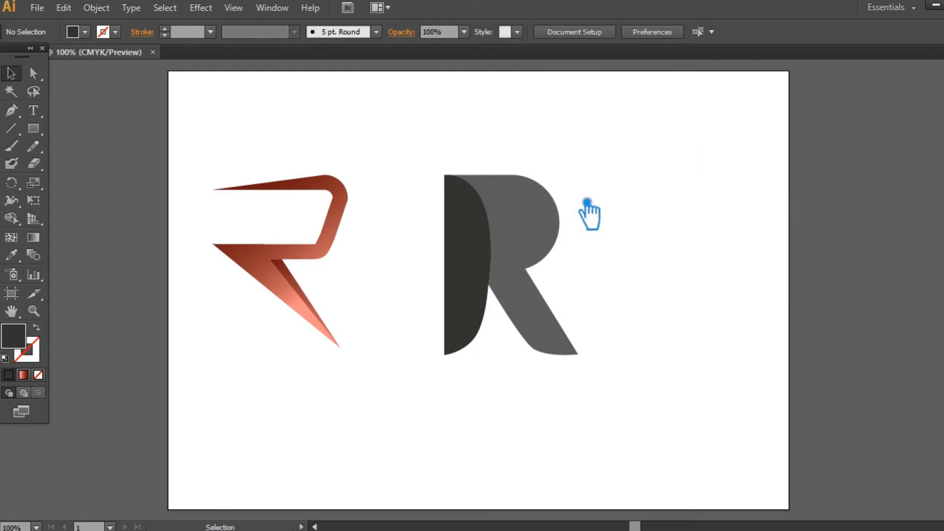
Fill the second R's right piece with near-black
left_click(509, 251)
left_click(12, 255)
left_click(469, 266)
double_click(18, 337)
left_click(521, 270)
left_click(864, 99)
Sample the first logo's red gradient onto the second R's left piece and shift the gradient midpoint toward the light end
scroll(162, 196, "up", 1)
left_click(294, 318)
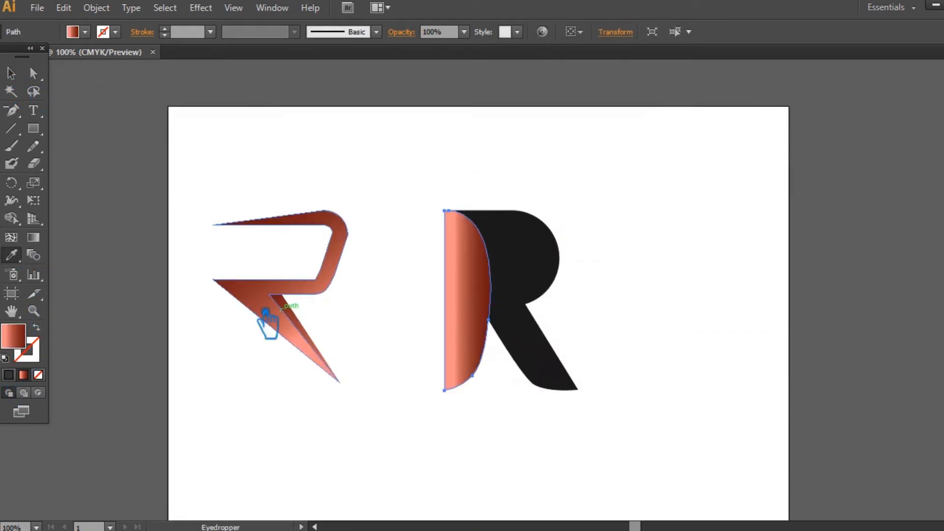
left_click(301, 320)
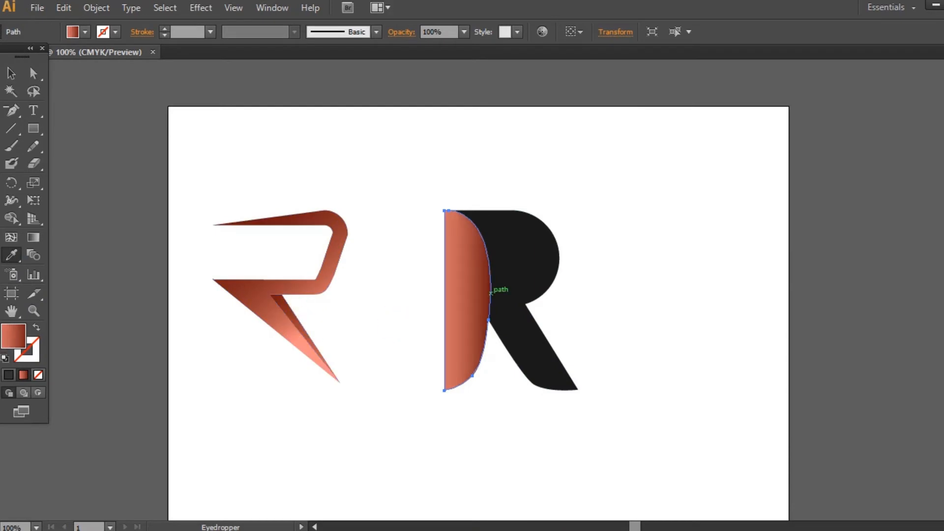
key("ctrl+F9")
left_click_drag(900, 274, 744, 303)
left_click(318, 296)
left_click_drag(856, 273, 841, 274)
left_click(654, 175)
Fill the second R's right piece with the red gradient sampled from the first logo's leg
left_click(276, 290)
left_click(545, 261)
left_click(290, 307)
left_click(429, 333)
right_click(304, 326)
left_click(394, 305)
left_click(554, 257)
left_click(12, 255)
left_click(268, 316)
left_click(11, 73)
left_click(612, 176)
Change the dark gradient stop of the second R's left piece to dark olive green 374C0F
left_click(489, 305)
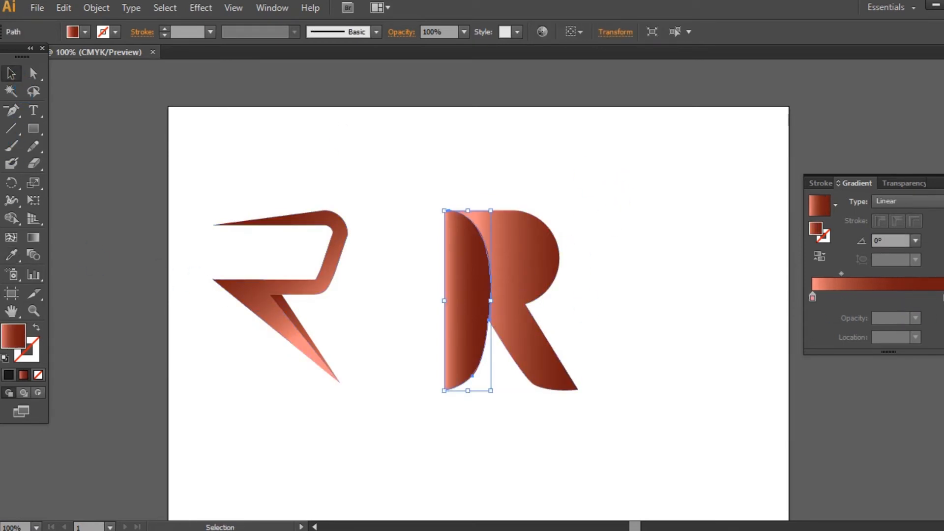
left_click(870, 288)
double_click(825, 237)
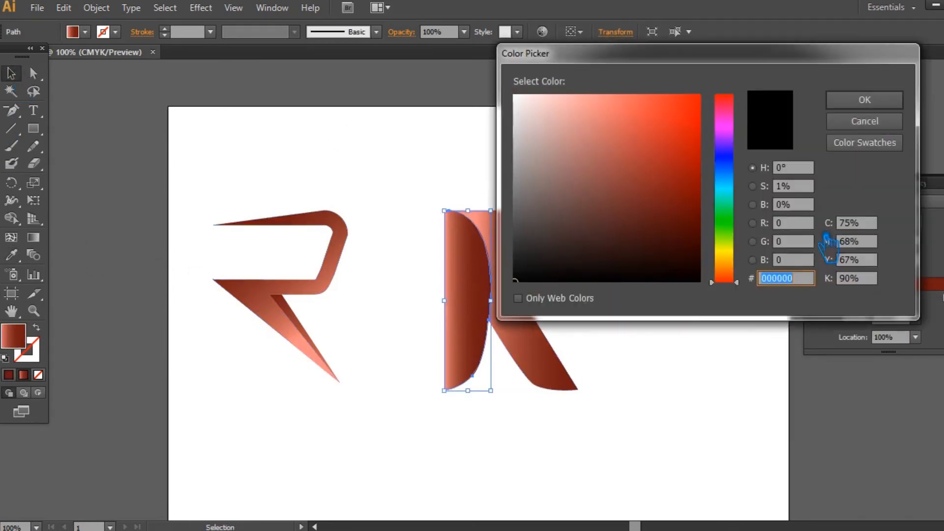
left_click_drag(724, 244, 724, 241)
mouse_move(663, 219)
left_mouse_down()
mouse_move(663, 206)
mouse_move(678, 232)
left_mouse_up()
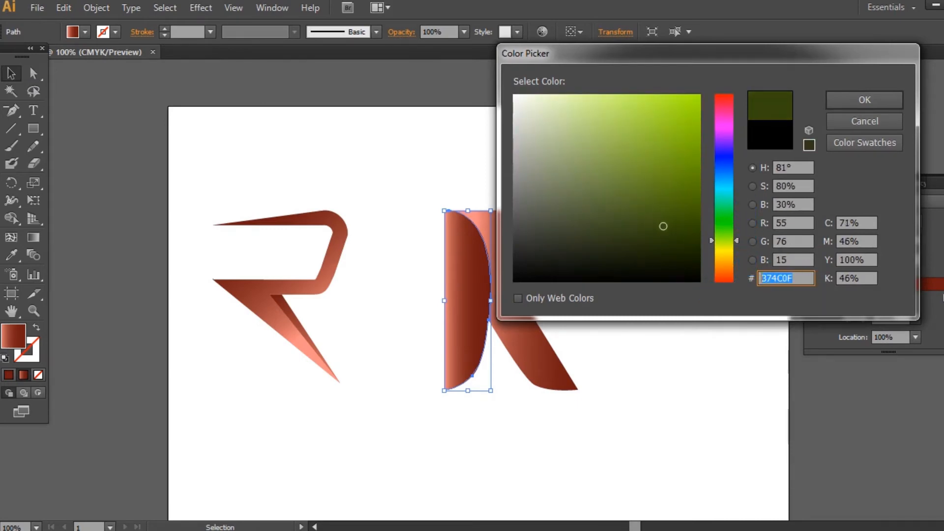
left_click(864, 100)
Try colour 374C0F on the light gradient stop of the second R's left piece and undo it
double_click(827, 233)
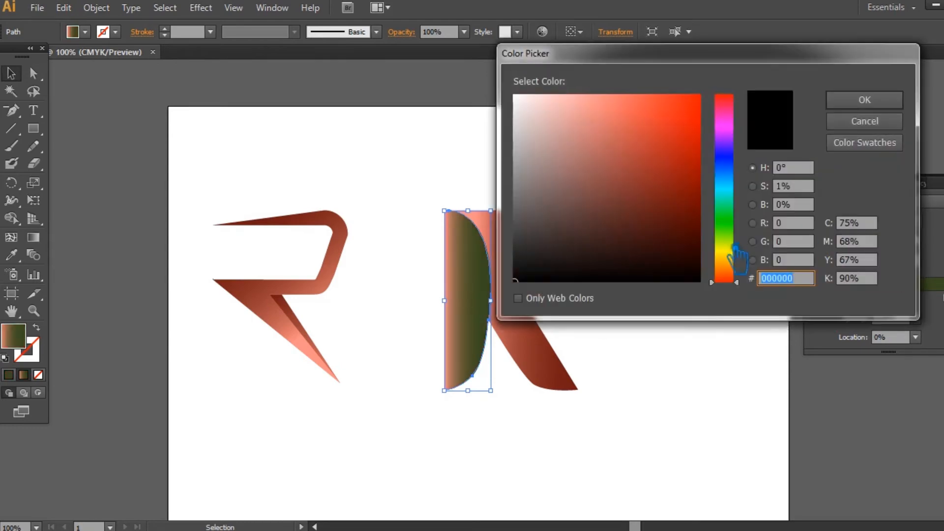
type("374C0F")
left_click(884, 102)
key("ctrl+z")
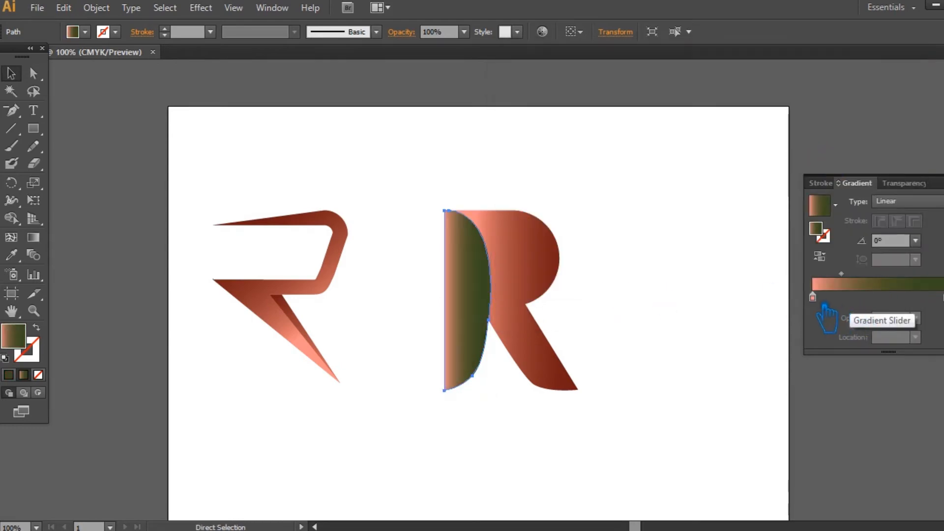
Set the left piece's light gradient stop to a pale yellow-green and move the gradient midpoint to about 36%
double_click(824, 233)
left_click(592, 123)
left_click(612, 95)
left_click(864, 100)
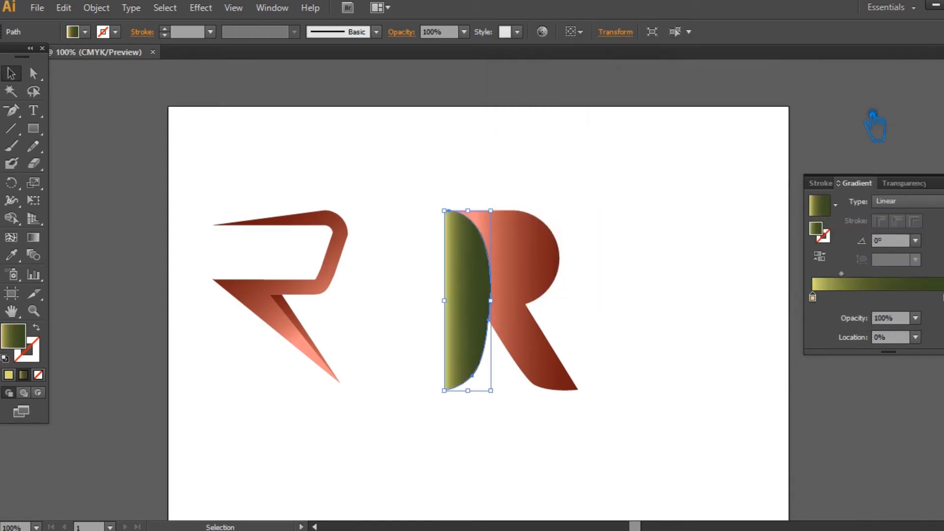
left_click_drag(859, 286, 869, 282)
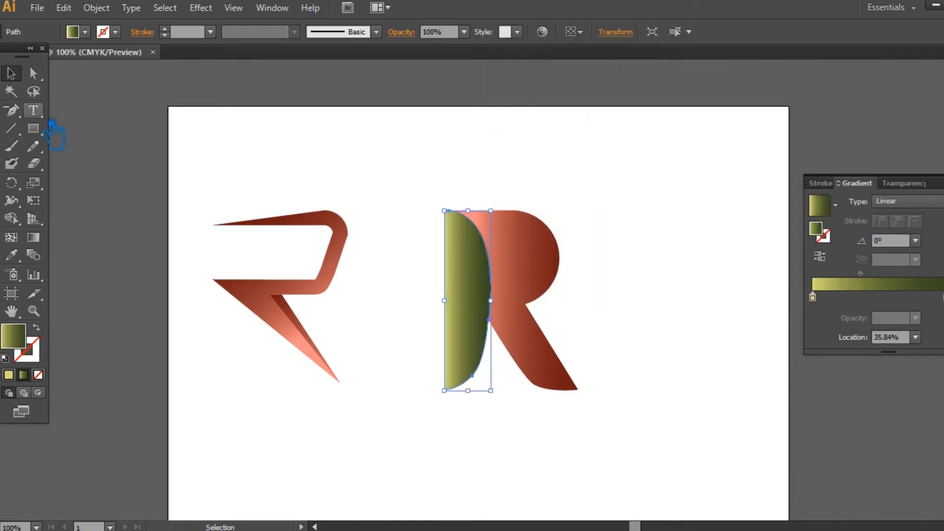
Sample the left piece's green gradient onto the second R's right piece and deselect it
left_click(558, 263)
left_click(12, 254)
left_click(486, 295)
key("v")
left_click(330, 156)
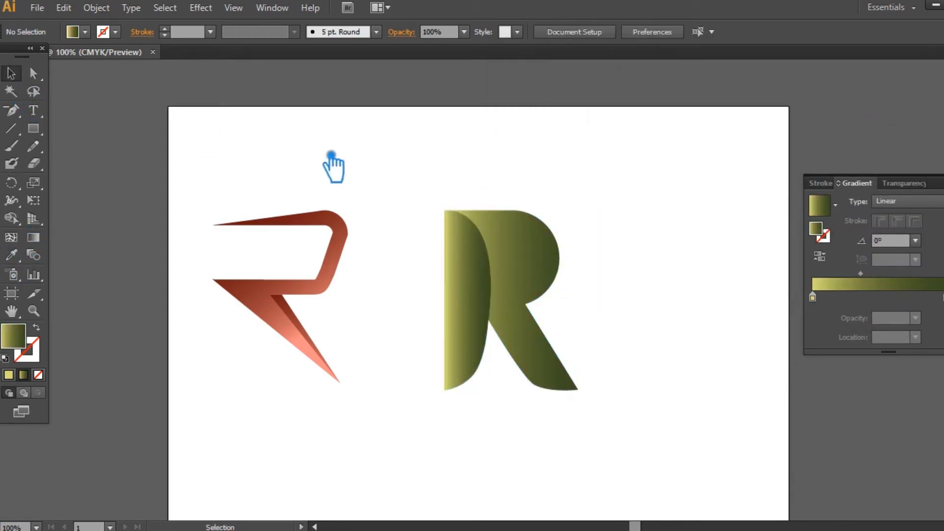
Try reversing the left piece's gradient with its midpoint shifted to about 78%, and undo the changes
left_click(486, 294)
left_click(818, 256)
left_click_drag(899, 273, 916, 273)
left_click(677, 231)
key("ctrl+z")
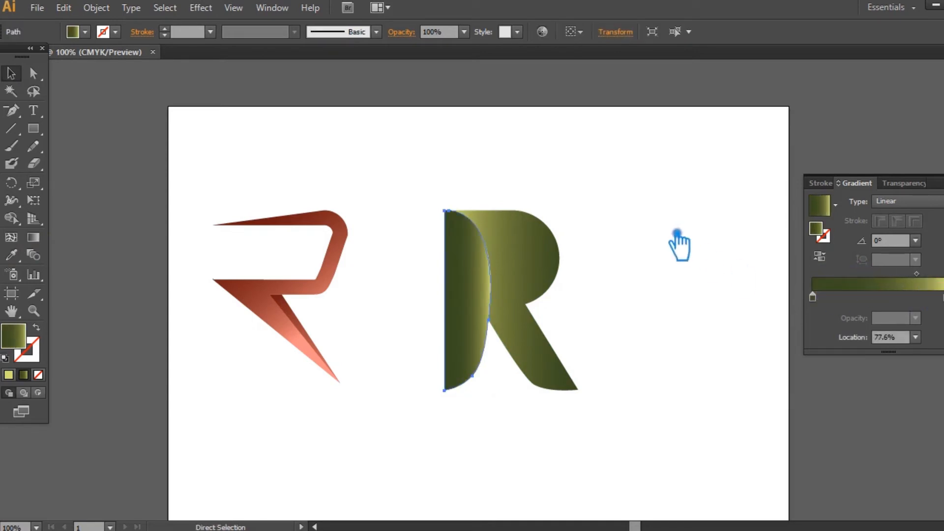
key("ctrl+z")
key("ctrl+z")
Shift the gradient midpoint toward the dark end and resample the left piece's green gradient onto the second R's right piece
left_click_drag(860, 273, 886, 281)
left_click(595, 272)
left_click(529, 273)
left_click(10, 255)
left_click(478, 275)
Move the dark gradient stop of the second R's right piece to about 80% and deselect it
left_click_drag(943, 297, 931, 301)
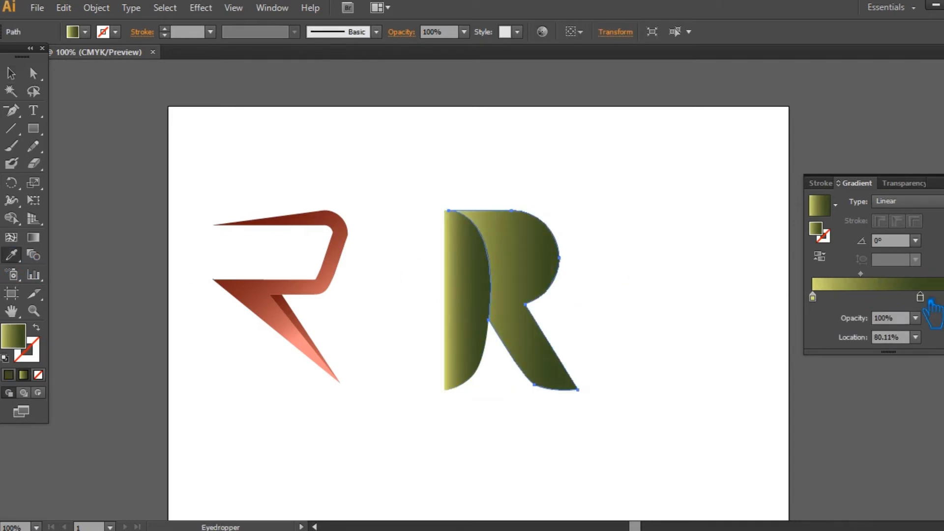
key("v")
left_click(788, 196)
left_click(651, 424)
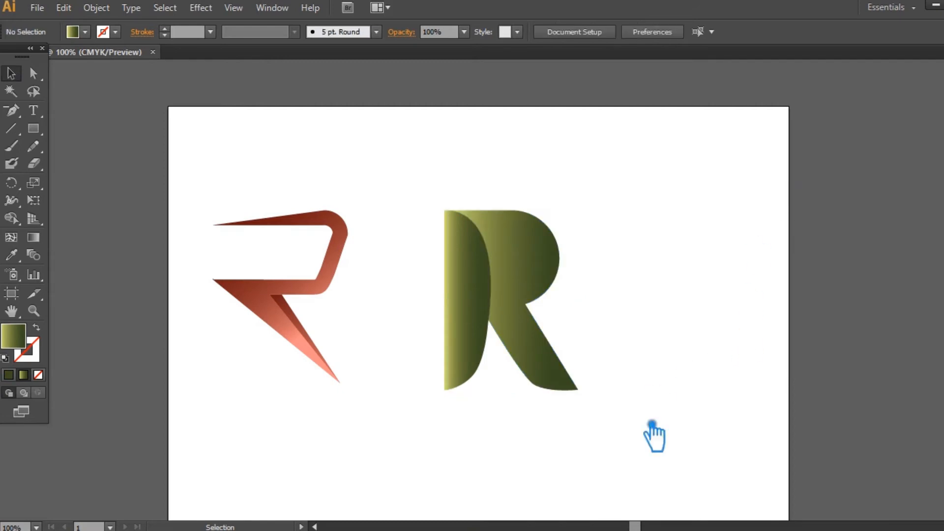
Scale the second R down slightly and move it closer to the first logo
left_click_drag(651, 423, 421, 217)
left_click_drag(578, 391, 569, 386)
left_click(701, 400)
left_click_drag(535, 285, 488, 284)
key("ctrl+a")
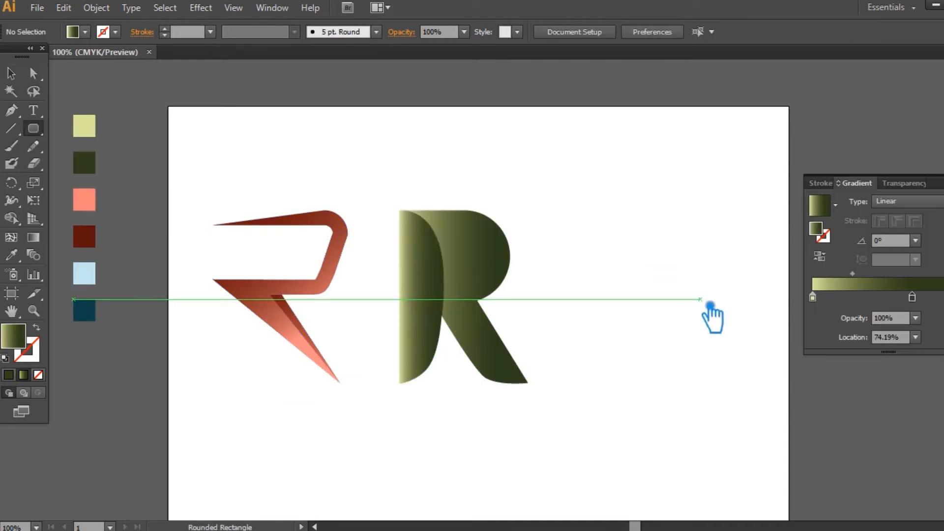
Draw a horizontal pill-shaped rounded rectangle to the right of the second R and fill it with the dark green swatch
left_click_drag(701, 299, 519, 210)
left_click(11, 73)
left_click(11, 254)
left_click(84, 162)
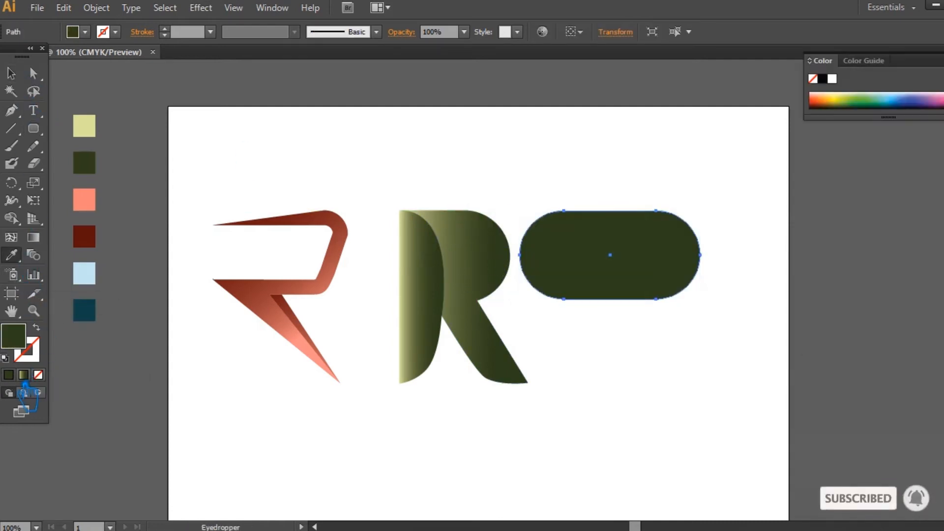
Draw a rectangle over the pill's left half and subtract it with Minus Front, leaving a D-shaped bowl
left_click_drag(49, 133, 58, 129)
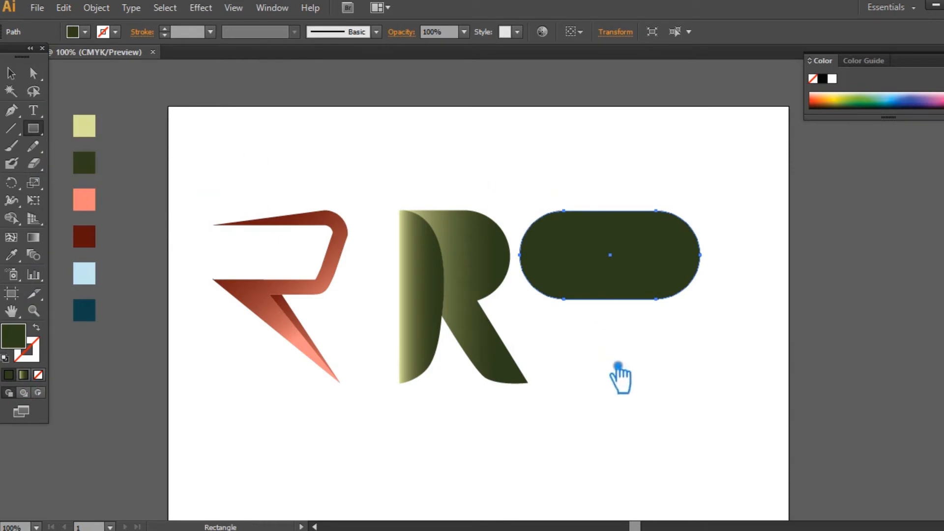
mouse_move(602, 349)
left_mouse_down()
mouse_move(591, 309)
mouse_move(502, 171)
left_mouse_up()
left_click(22, 77)
left_click(670, 234, "shift")
key("ctrl+shift+F9")
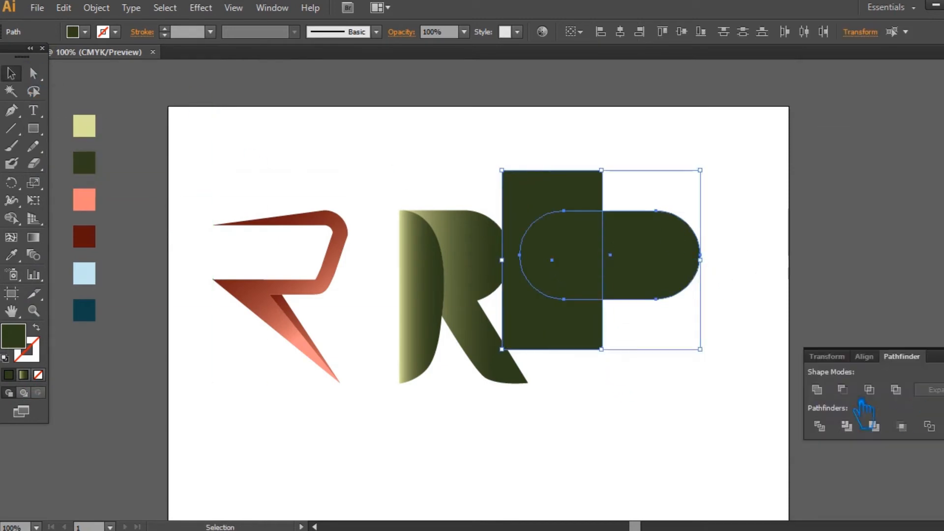
left_click(844, 392)
left_click(930, 344)
left_click(751, 333)
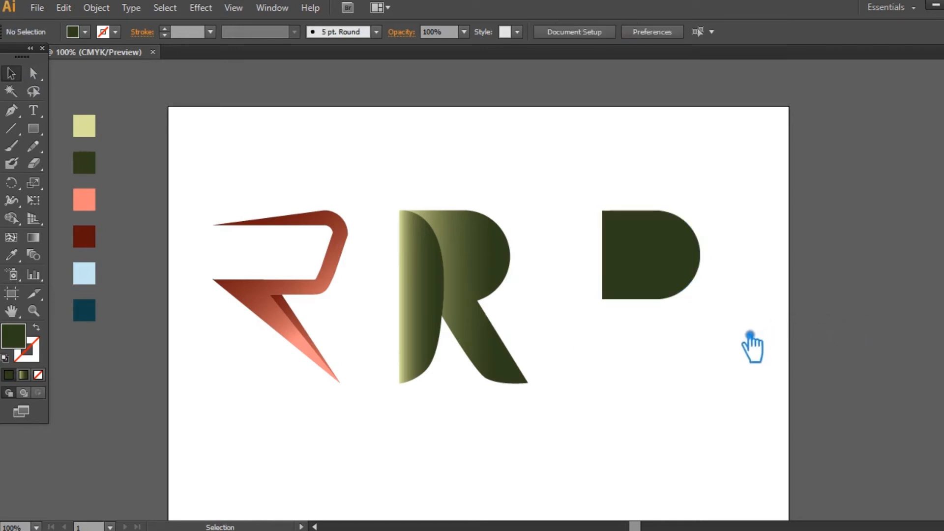
Draw a narrow vertical rectangle as a stem directly below the bowl's left end
left_click(33, 128)
left_click_drag(602, 299, 632, 389)
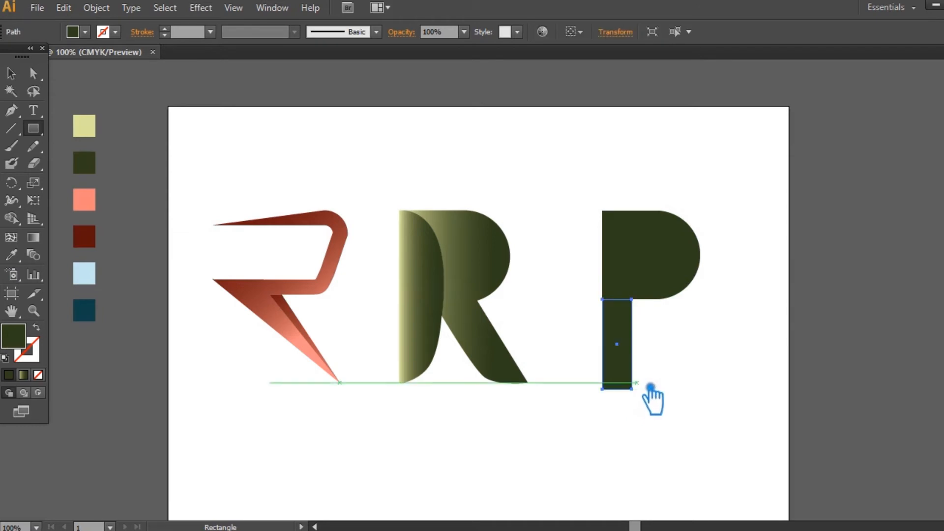
Try widening the third R's stem by nudging one corner point, and undo the nudges
key("a")
left_click(632, 299)
key("Right")
key("Right")
key("Right")
key("ctrl+z")
key("ctrl+z")
key("ctrl+z")
key("ctrl+z")
key("ctrl+z")
key("ctrl+shift+z")
key("ctrl+shift+z")
key("ctrl+shift+z")
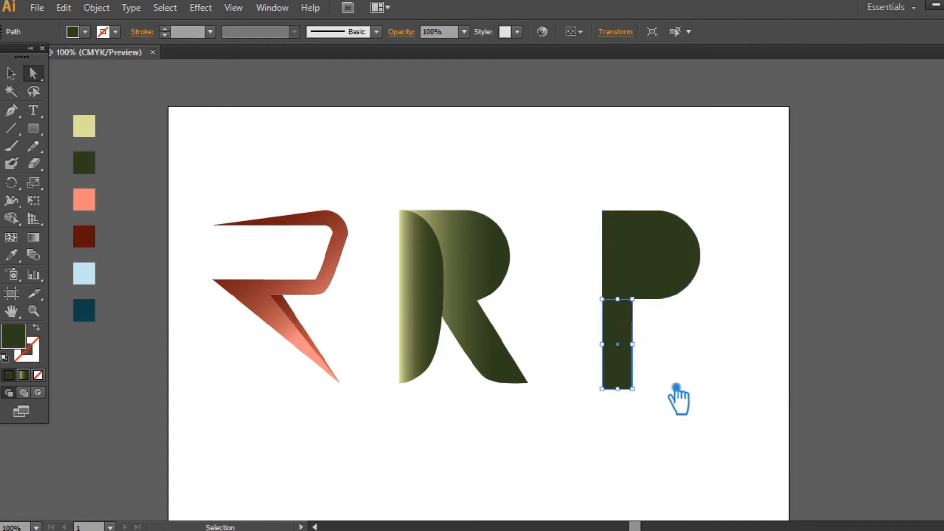
Widen the third R's stem by nudging both of its right corner points outward
left_click(632, 300)
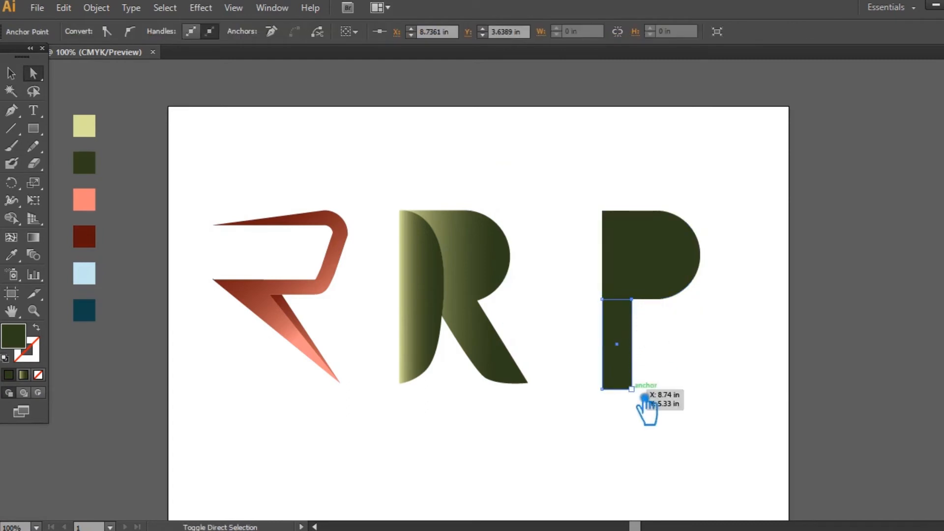
key("Right")
key("Right")
key("Right")
key("Right")
key("Right")
key("Right")
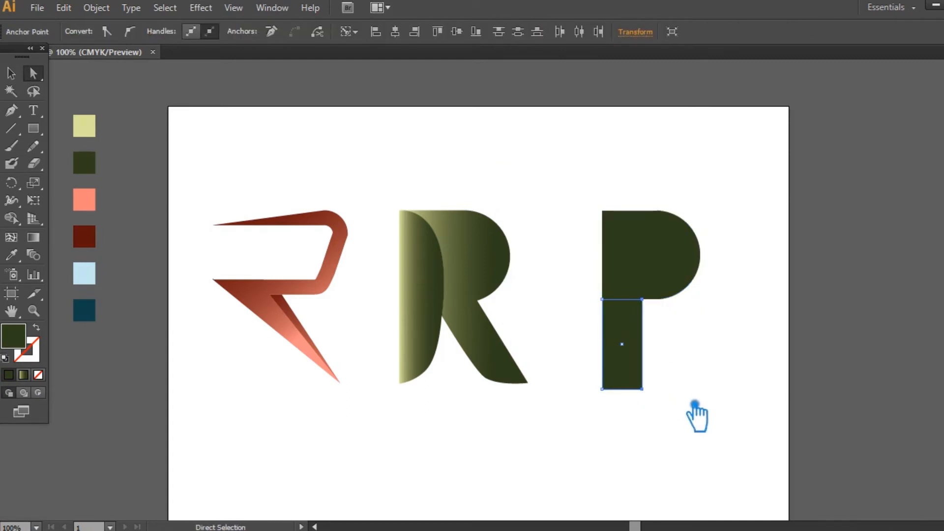
key("Left")
Move the stem upward so its upper end overlaps the bowl
left_click(22, 83)
left_click(678, 375)
left_click(638, 369)
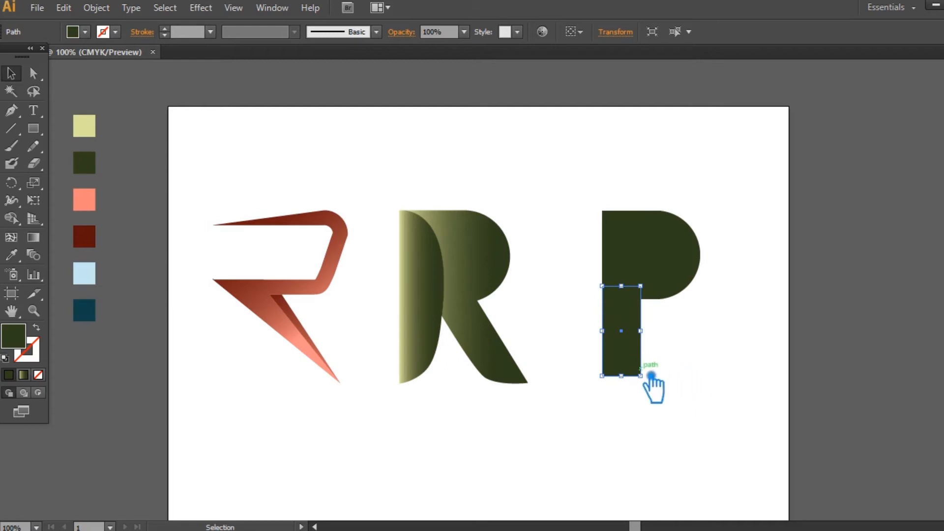
Duplicate the stem to the right below the bowl and nudge the copy left
left_click_drag(635, 325, 687, 322)
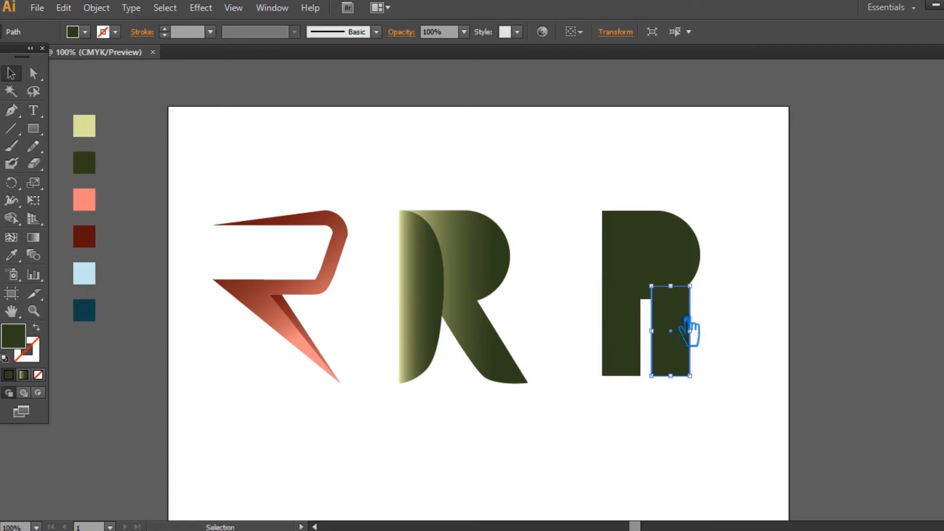
key("Left")
key("Left")
key("Left")
key("Left")
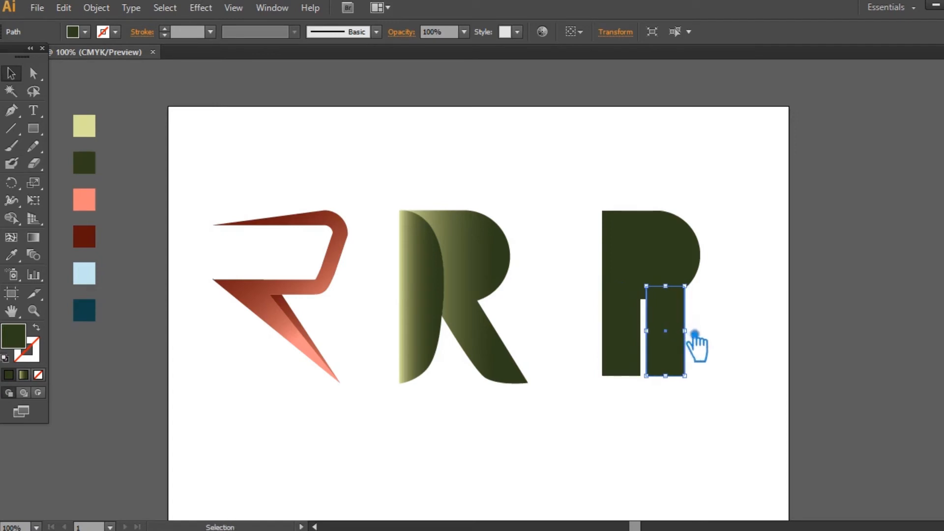
Try to slant the copied stem by nudging its lower right corner point outward
key("a")
left_click_drag(701, 386, 656, 368)
key("Right")
key("Right")
key("Right")
key("Right")
key("Right")
key("Right")
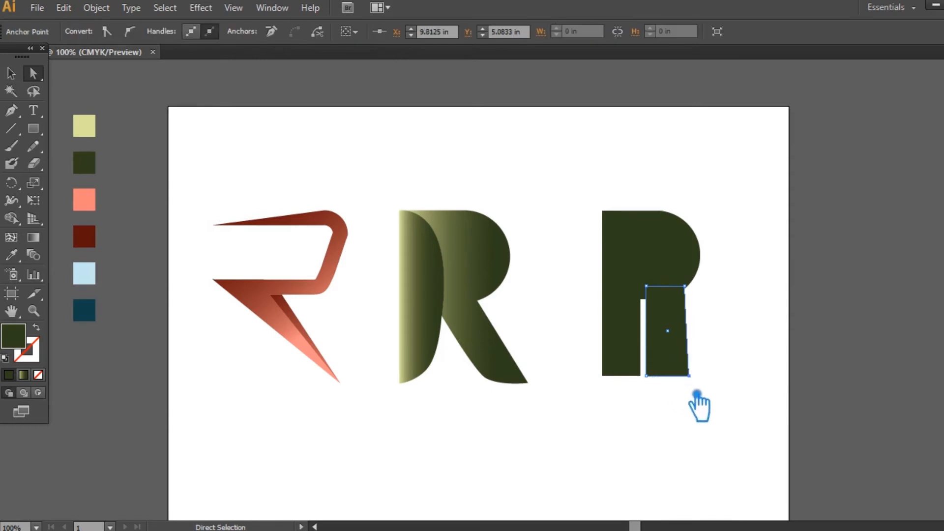
Undo the corner nudges, the position nudges and the duplication of the stem
key("ctrl+z")
key("ctrl+z")
key("ctrl+z")
key("ctrl+z")
key("ctrl+z")
key("ctrl+z")
key("ctrl+z")
key("ctrl+z")
key("ctrl+z")
key("ctrl+z")
key("ctrl+z")
key("ctrl+z")
key("ctrl+z")
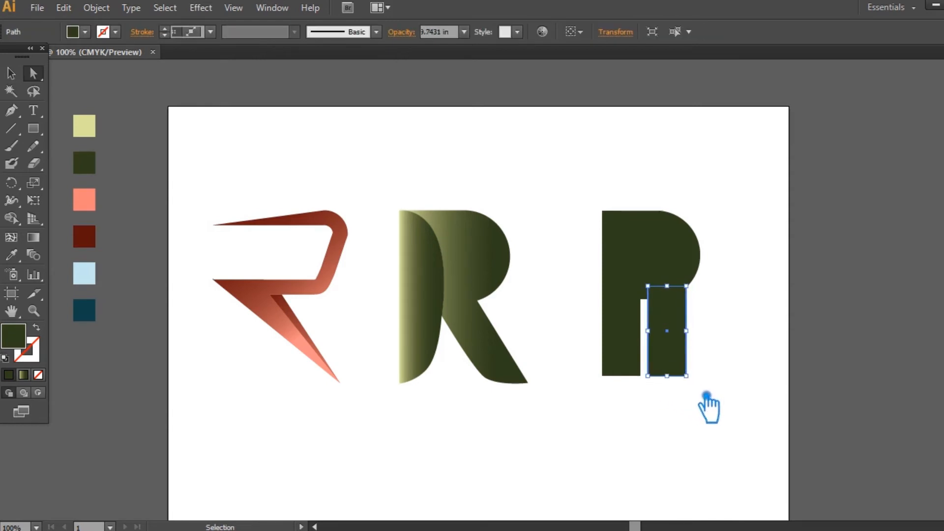
left_click(14, 75)
left_click(555, 173)
key("ctrl+z")
key("ctrl+z")
key("ctrl+z")
left_click(523, 209)
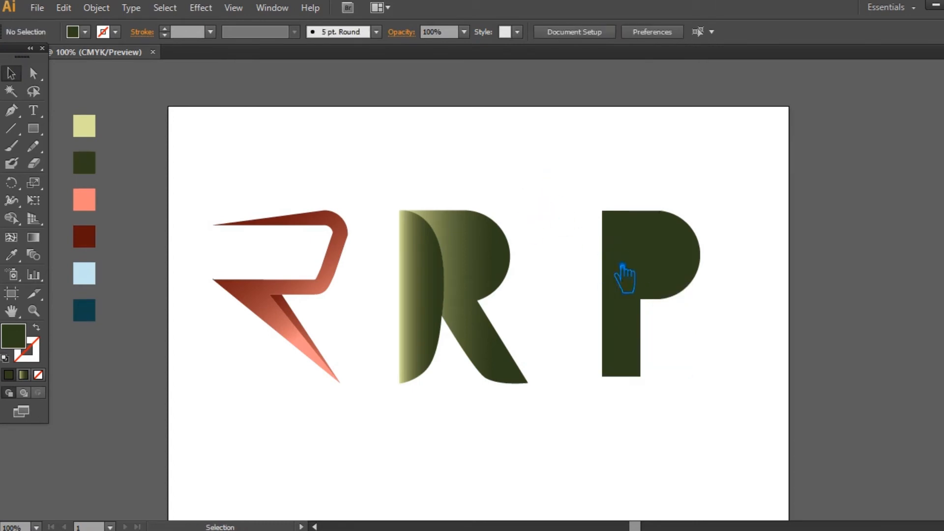
Duplicate the stem to the right and shift the copy's lower points outward to form the third R's slanted leg
left_click_drag(634, 332, 679, 332)
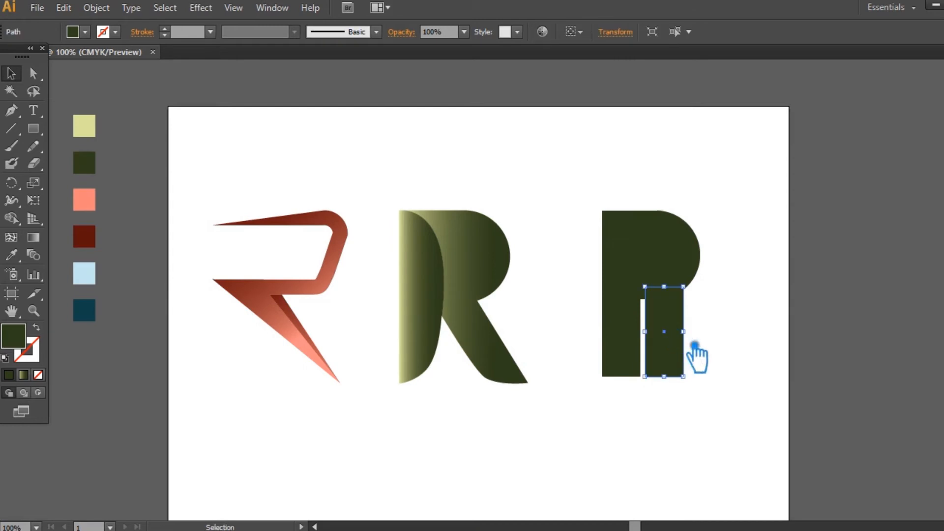
key("a")
left_click_drag(703, 394, 715, 360)
key("v")
left_click(708, 417)
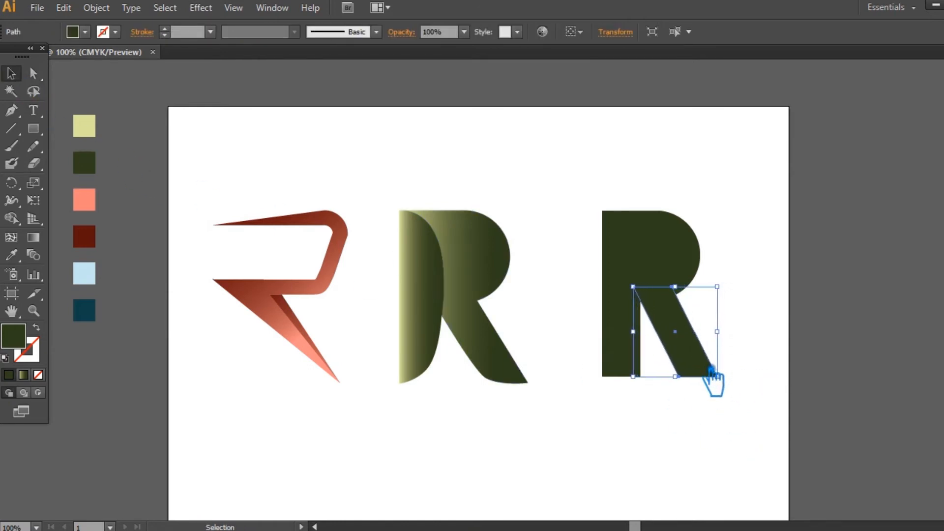
left_click(731, 407)
Narrow the third R's stem slightly by moving its right edge points inward
left_click(643, 362)
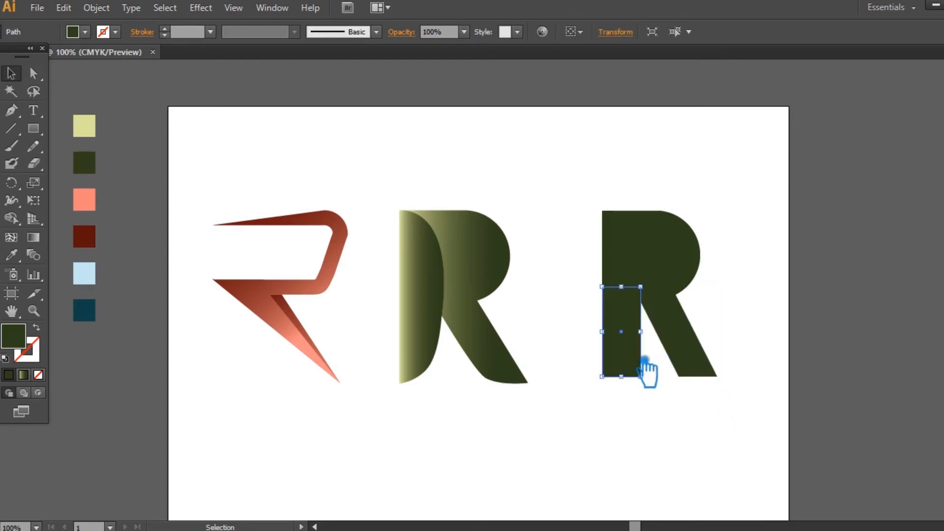
key("a")
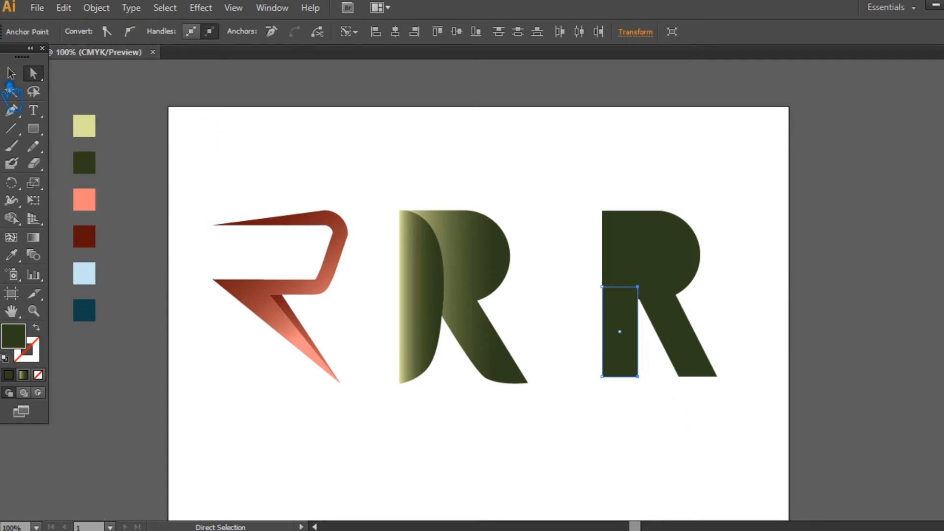
left_click(10, 75)
left_click(626, 414)
Nudge the third R's slanted leg slightly left toward the stem
left_click(692, 365)
key("Left")
key("Left")
key("Left")
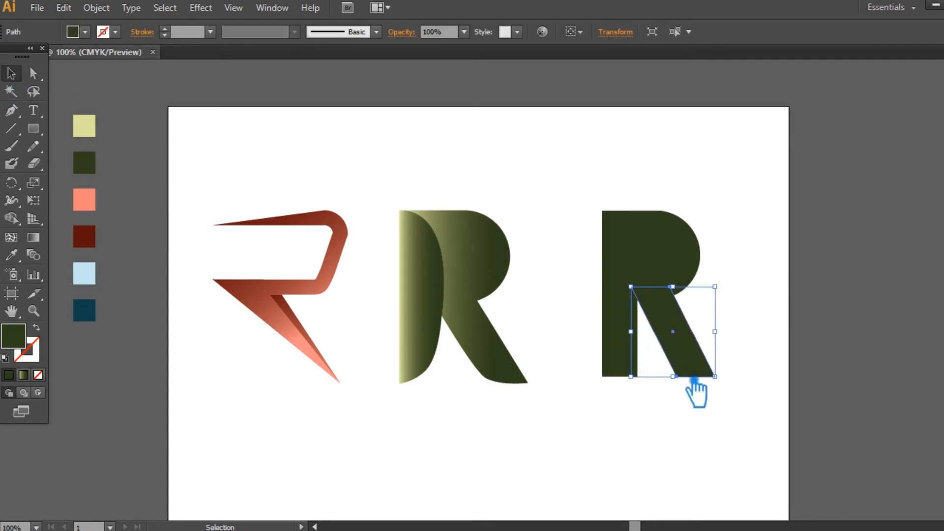
left_click(735, 418)
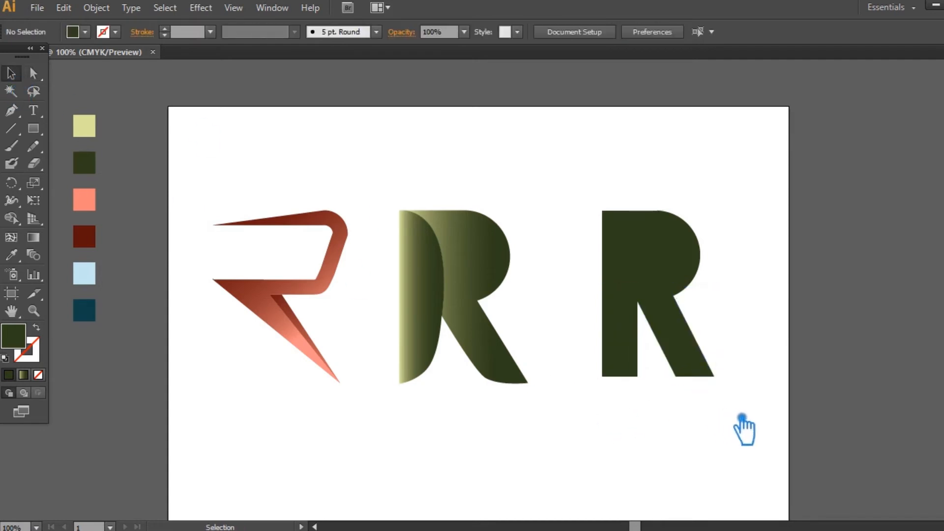
Shorten the third R's stem and leg together by nudging their bottom anchor points upward
left_click(702, 353)
left_click_drag(744, 418, 603, 378)
left_click(42, 79)
left_click(604, 373)
key("Up")
key("Up")
key("Up")
key("Up")
key("Up")
key("Up")
key("Up")
key("Up")
key("Up")
key("Up")
key("Up")
key("Up")
key("Up")
key("Up")
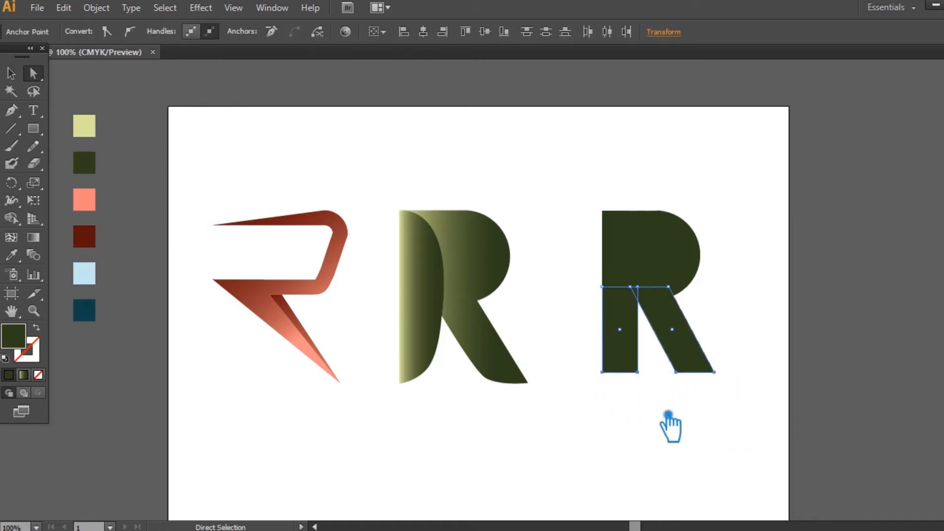
Unite the third R's bowl, stem and leg into one shape and delete the extra anchor points on its left edge
left_click(674, 428)
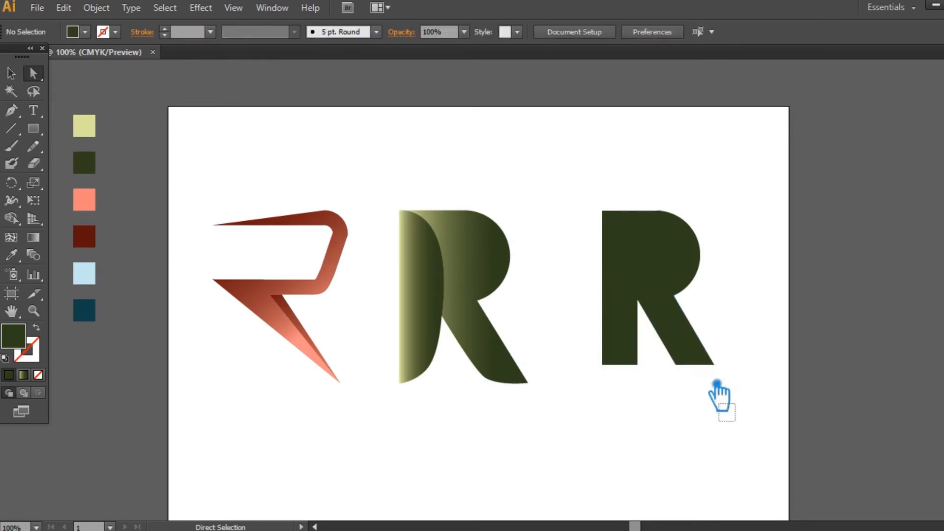
left_click_drag(738, 428, 580, 193)
key("ctrl+shift+F9")
left_click(817, 389)
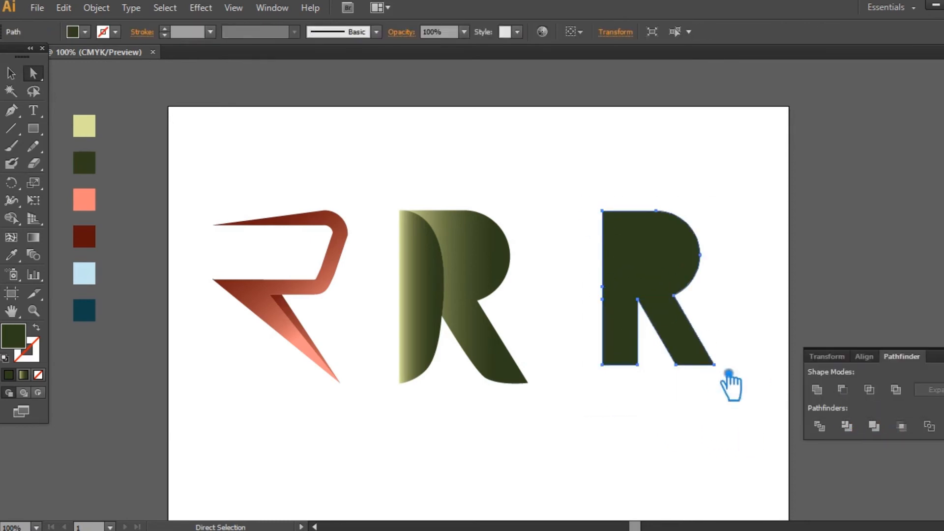
key("p")
left_click(602, 299)
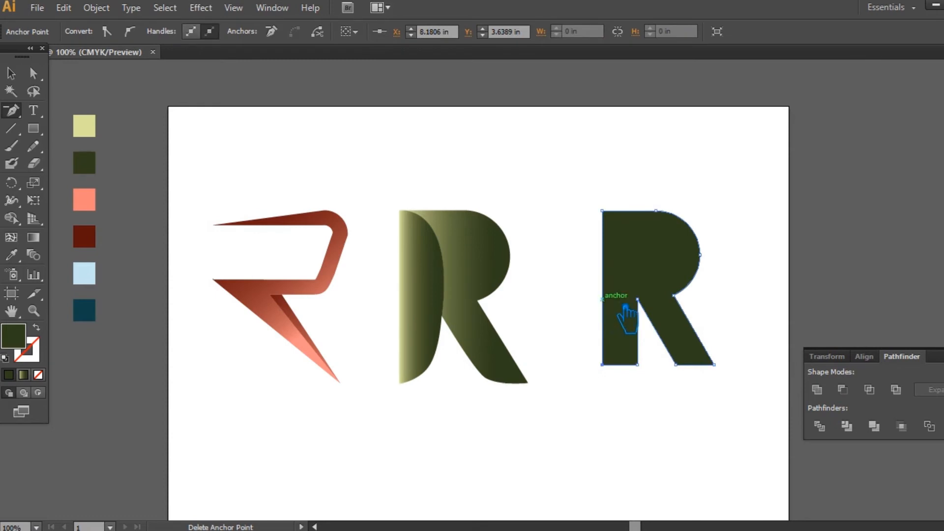
left_click(11, 73)
left_click_drag(11, 110, 58, 110)
left_click(11, 73)
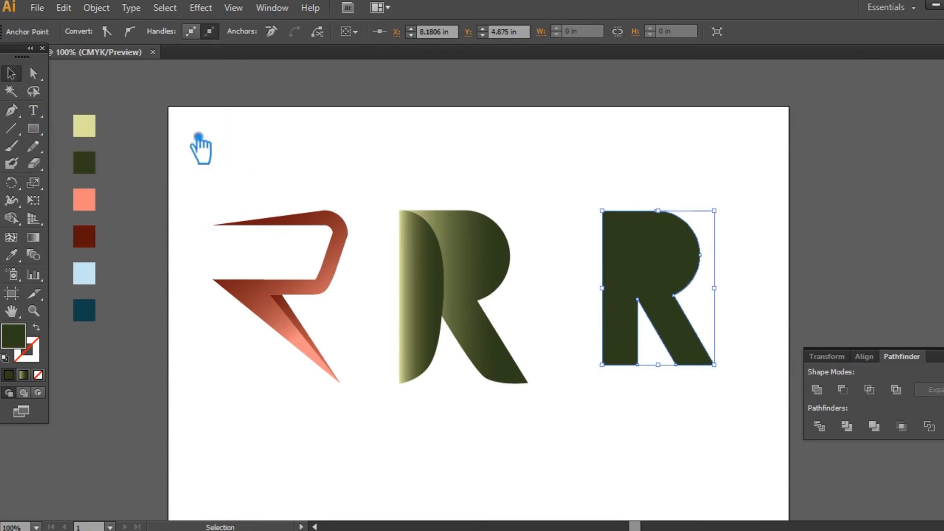
Lower the notch point between the third R's stem and leg slightly, and swap the letter's fill with its stroke
left_click(918, 316)
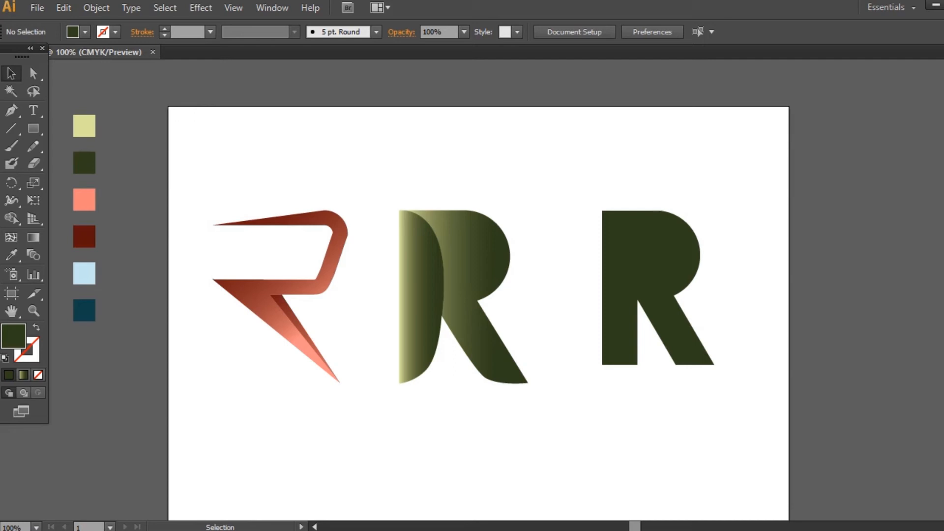
key("a")
left_click(637, 298)
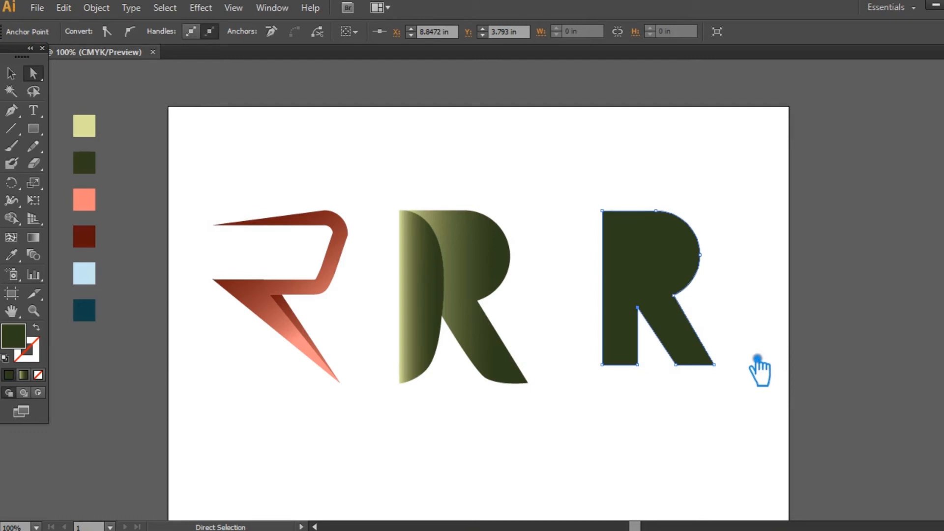
key("v")
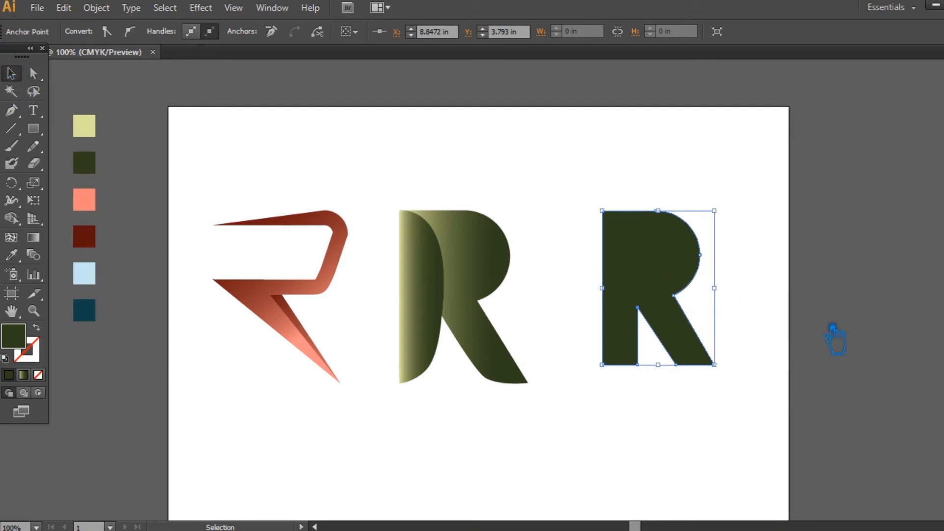
left_click(35, 327)
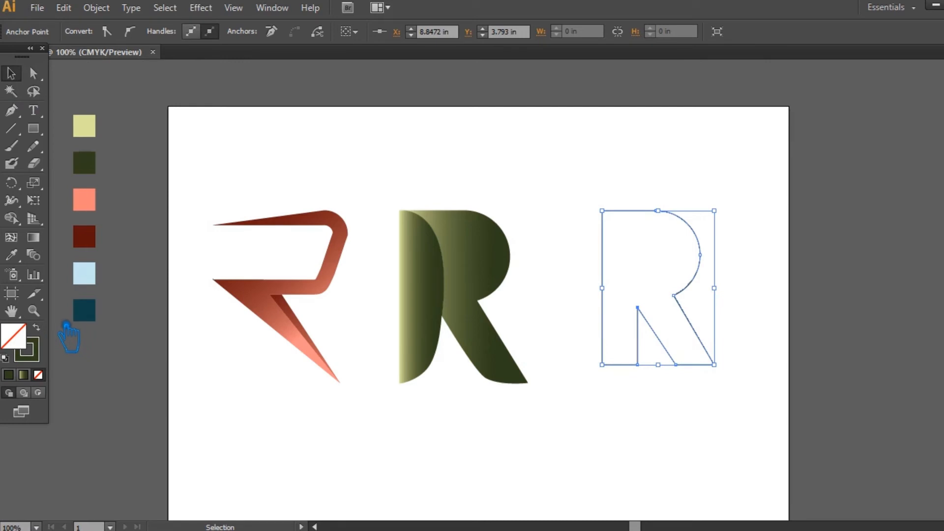
left_click(31, 342)
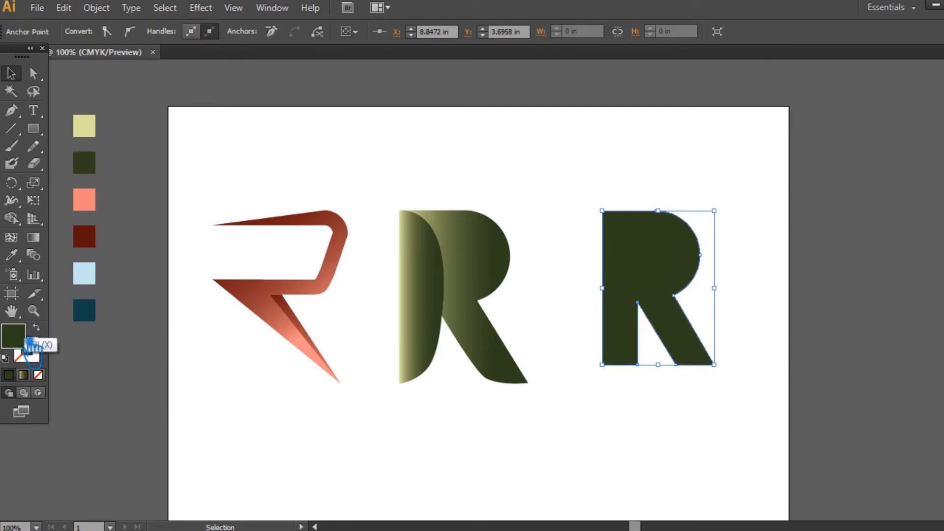
Undo the fill and stroke swap, the notch move, the anchor deletions and the uniting of the third R
key("ctrl+z")
key("ctrl+z")
key("ctrl+shift+z")
key("ctrl+shift+z")
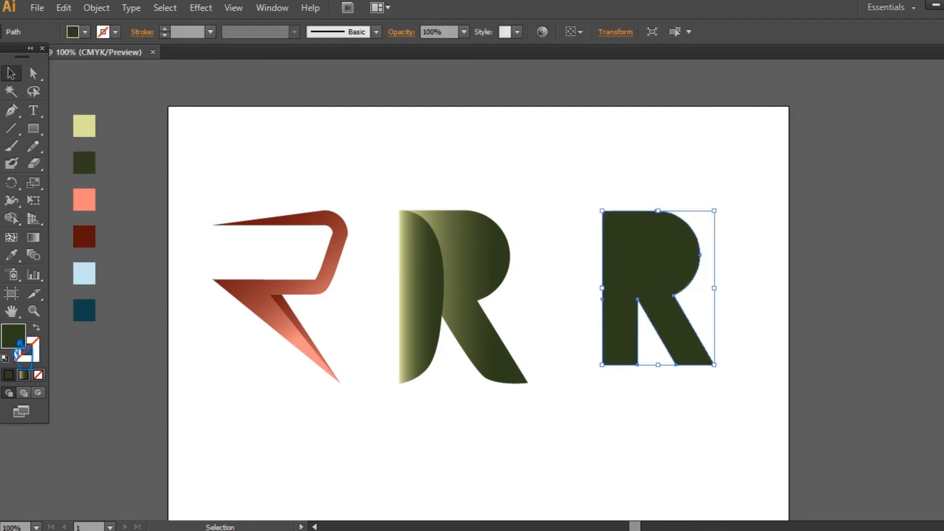
key("ctrl+z")
Hide a copy of the third R's bowl and unite the visible bowl, stem and leg into one shape
left_click(649, 278)
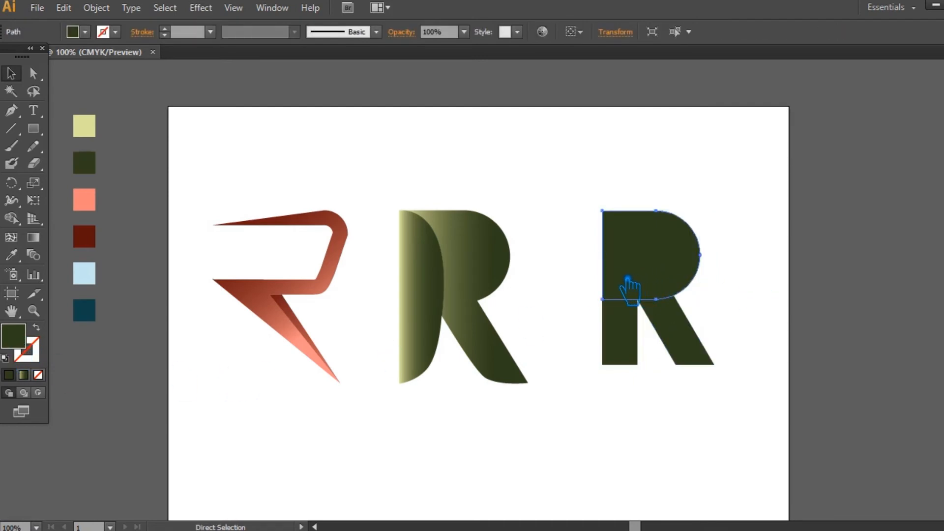
key("ctrl+2")
left_click_drag(746, 394, 640, 217)
key("ctrl+shift+F9")
left_click(819, 389)
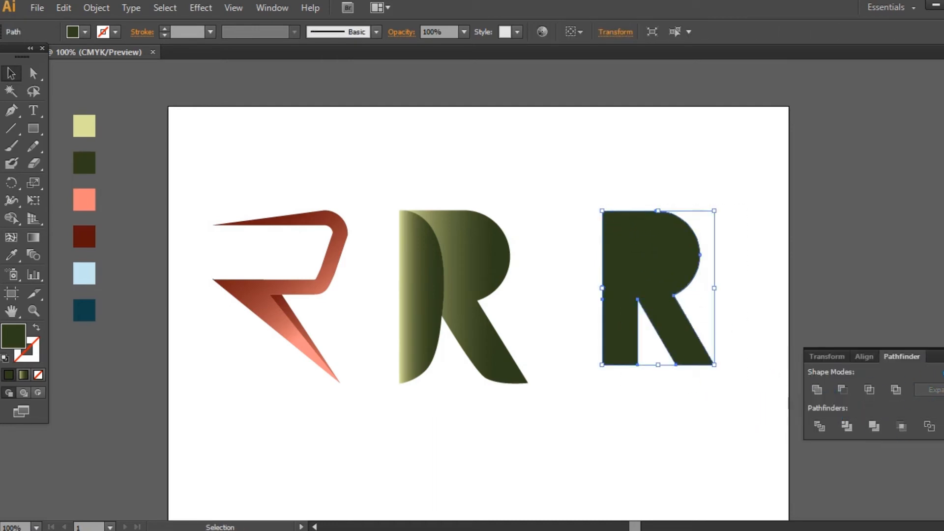
Delete the two leftover anchor points along the straight left edge of the united third R
key("ctrl+shift+F9")
key("p")
left_click(602, 286)
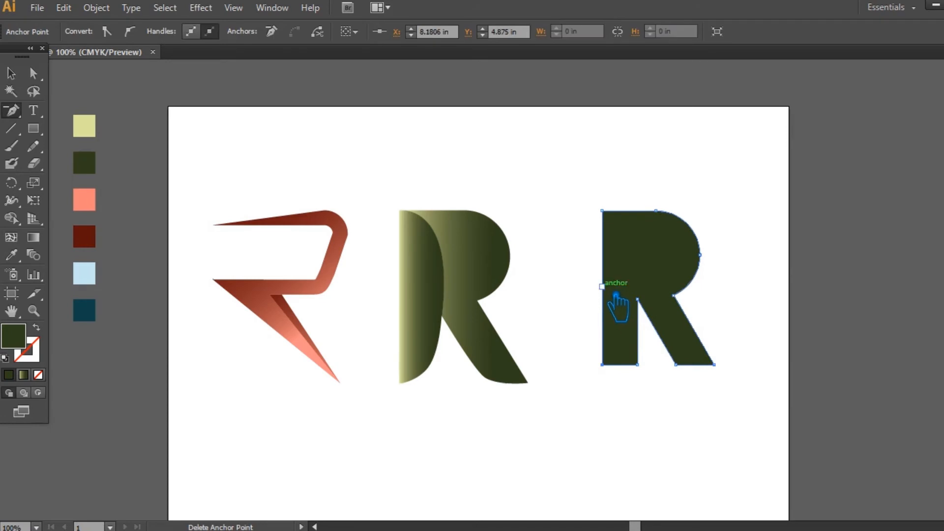
left_click(15, 77)
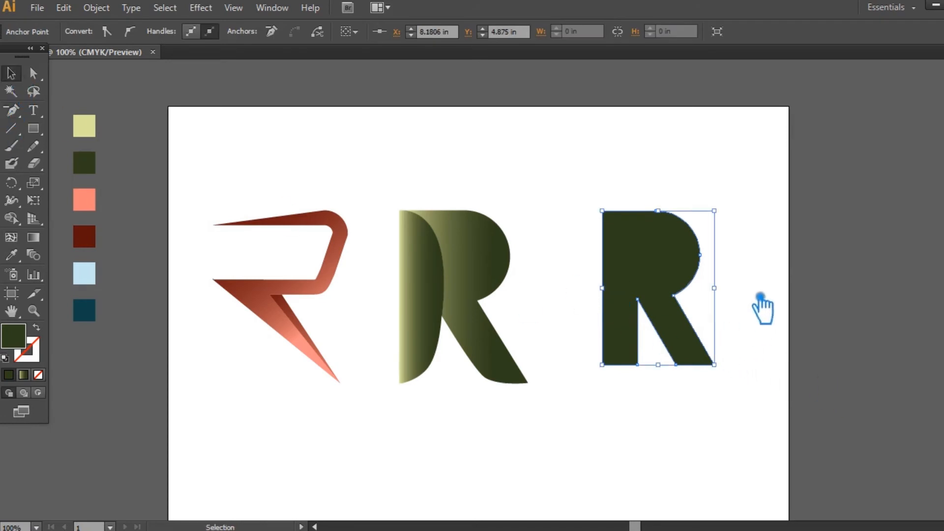
Swap the third R's dark green fill to its stroke and set the stroke weight to 12 pt
key("shift+x")
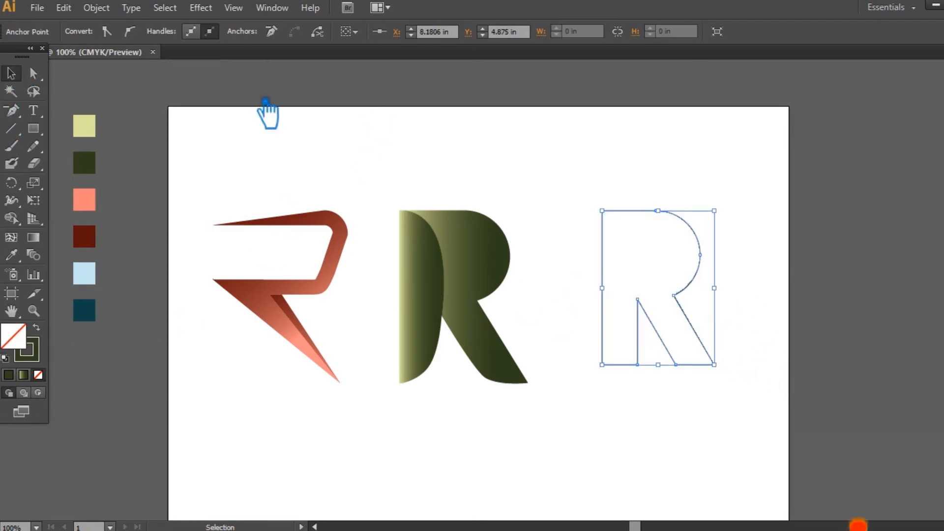
left_click(105, 99)
left_click(700, 250)
left_click(211, 31)
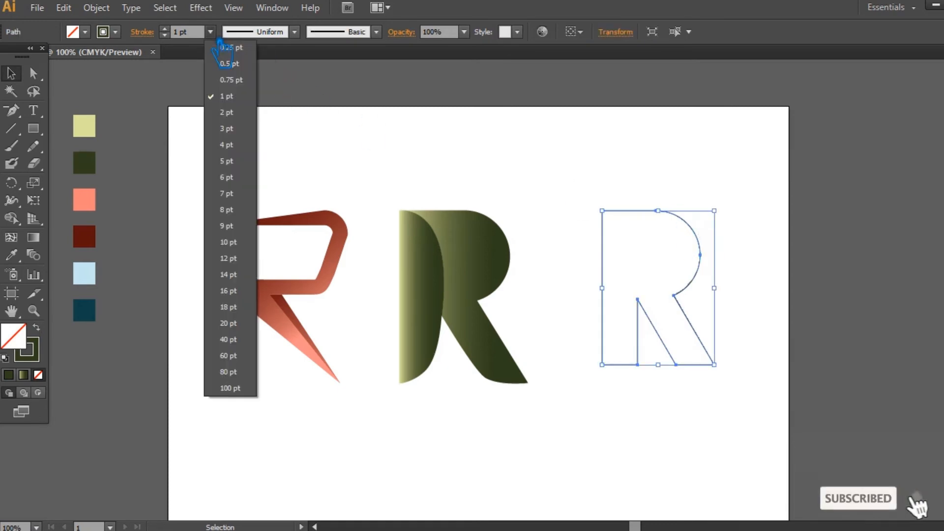
left_click(243, 242)
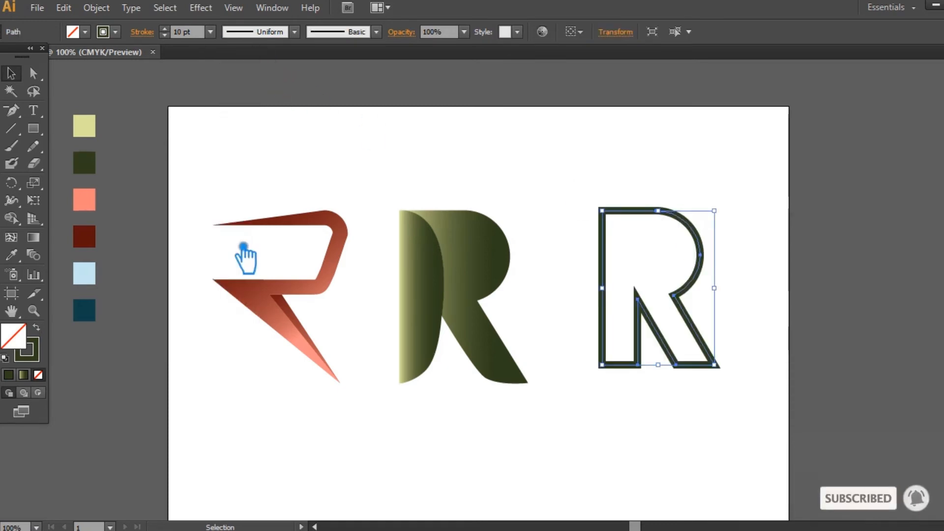
left_click(210, 31)
left_click(231, 256)
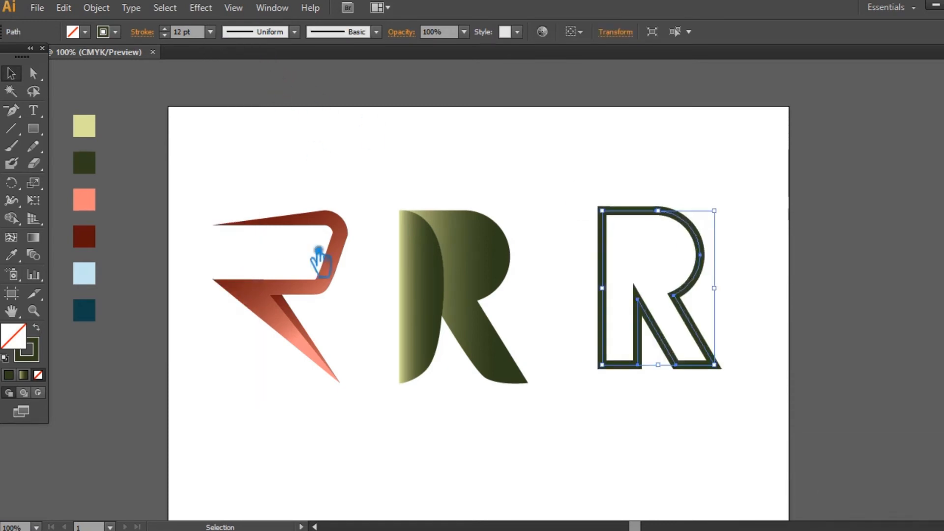
left_click(514, 176)
Show the hidden bowl copy, shrink it about its centre inside the R, and swap its fill to stroke
key("ctrl+alt+3")
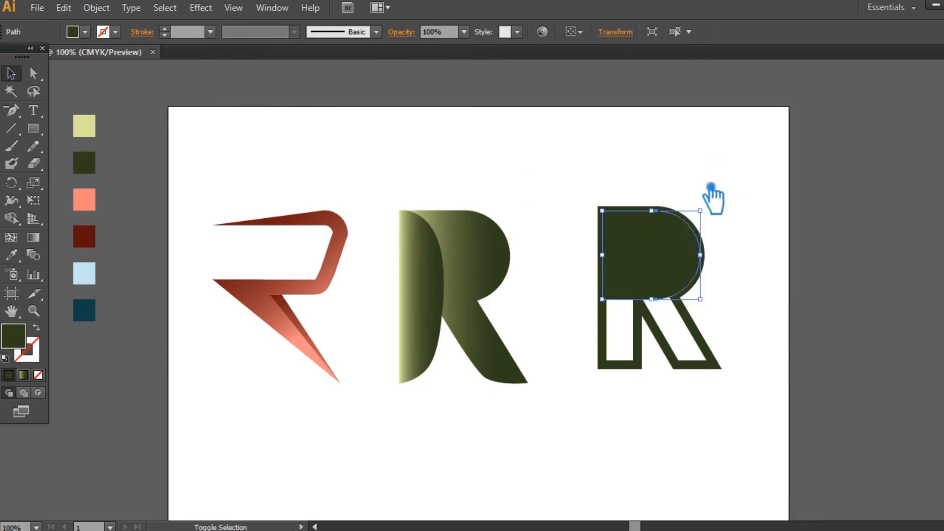
left_click_drag(716, 216, 703, 232)
key("shift+x")
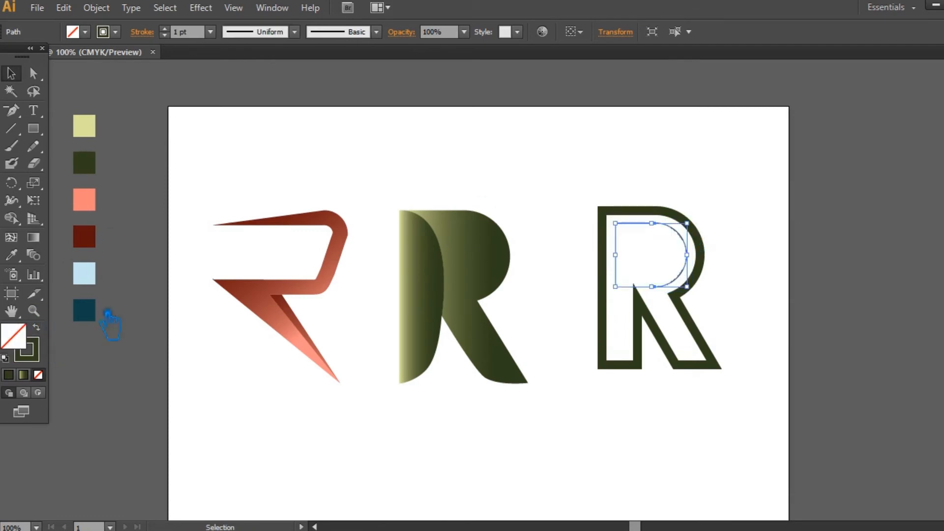
Sample the R outline's 12 pt stroke onto the inner bowl with the Eyedropper tool
left_click(11, 254)
left_click(639, 366)
left_click(10, 73)
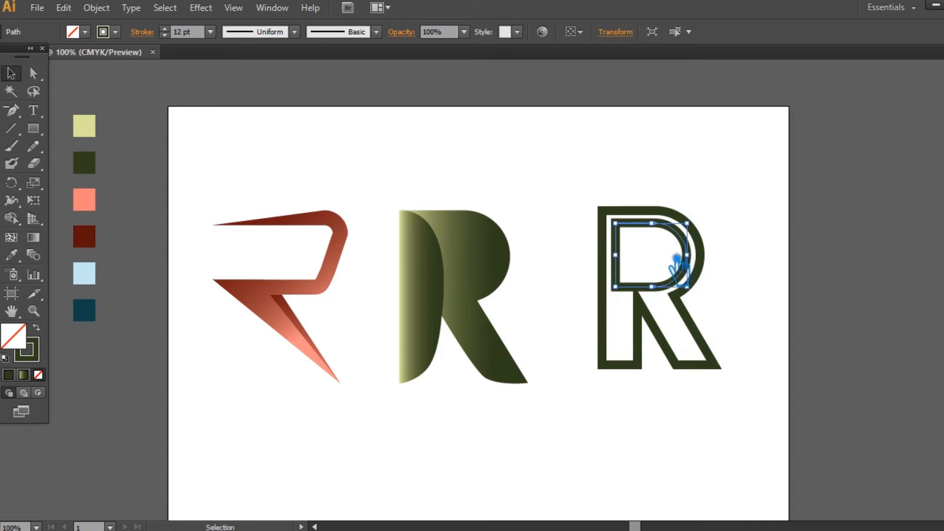
left_click(697, 228, "shift")
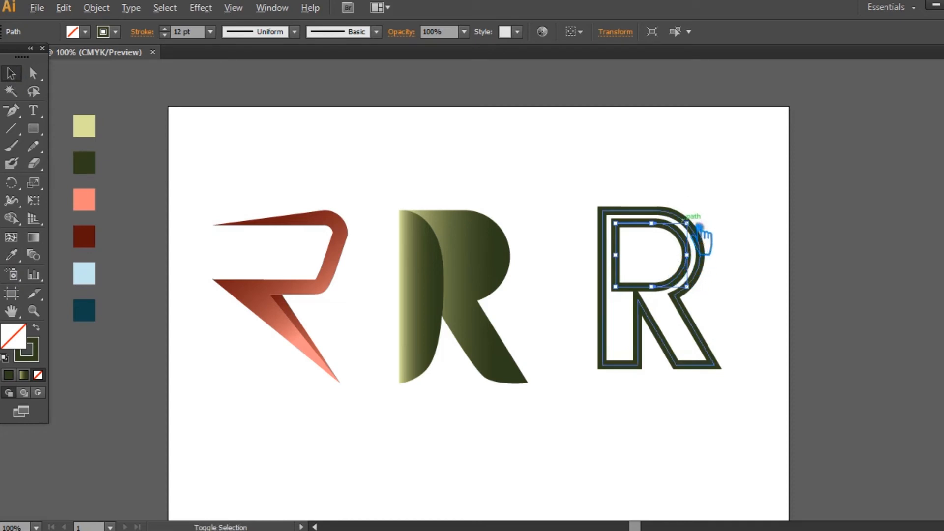
left_click(765, 232)
Reduce the inner bowl's height and width, and extend its straight left end out past the R's stem
left_click(687, 261)
left_click_drag(686, 223, 574, 282)
key("a")
left_click(12, 74)
left_click(469, 162)
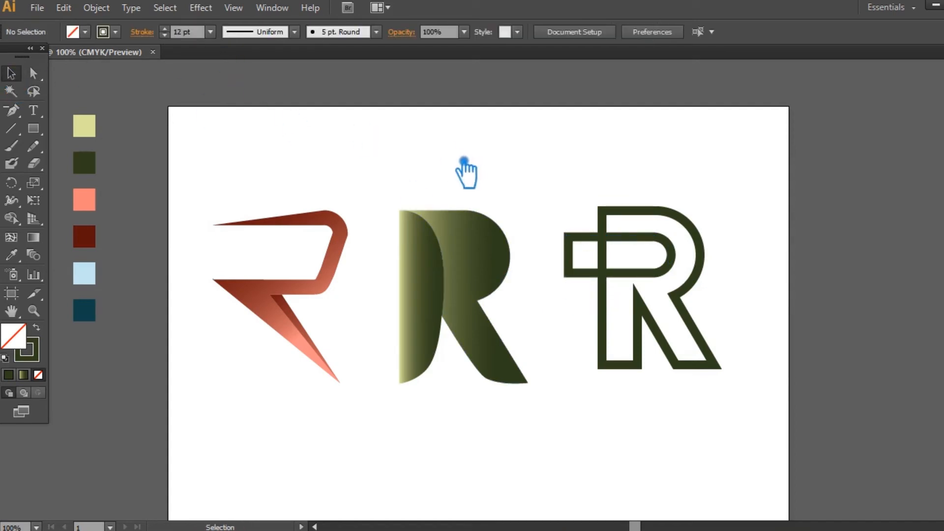
Lower the outlined R's notch anchor point between the stem and leg slightly
left_click(648, 313)
key("a")
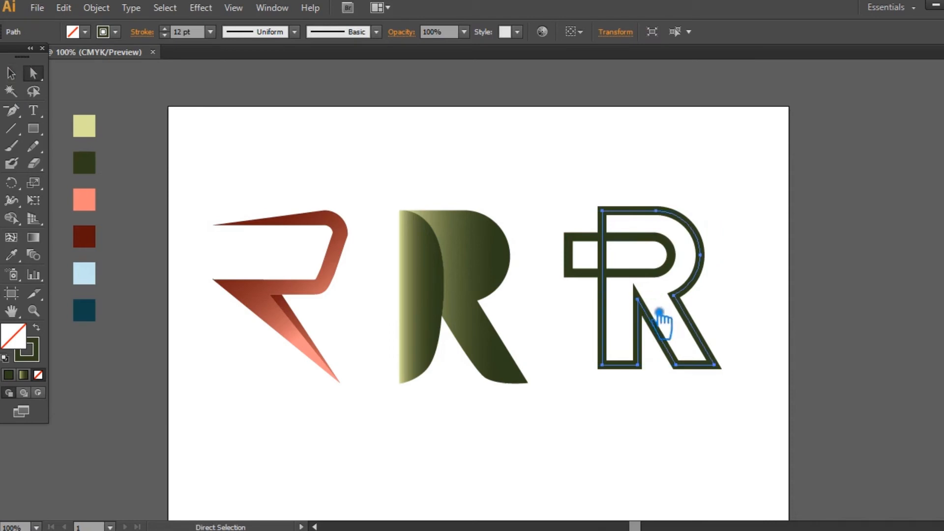
left_click(654, 315)
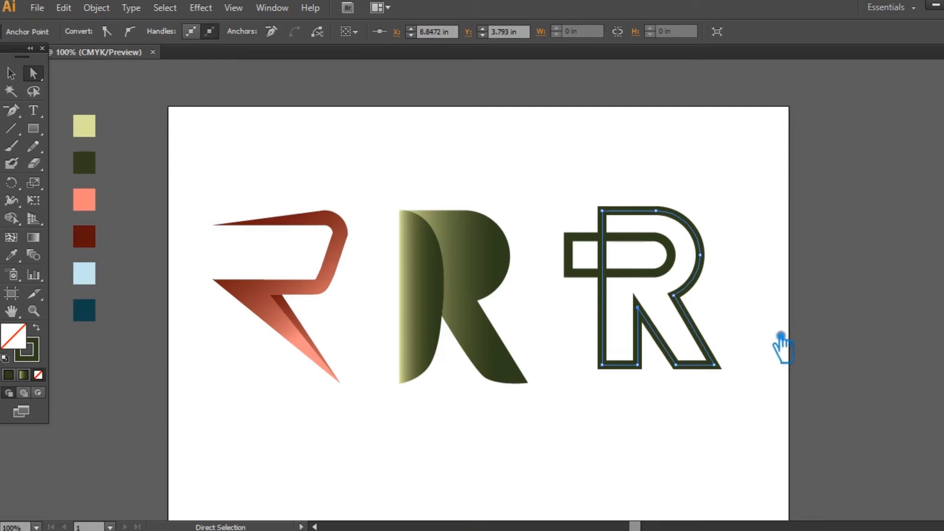
key("Down")
key("Down")
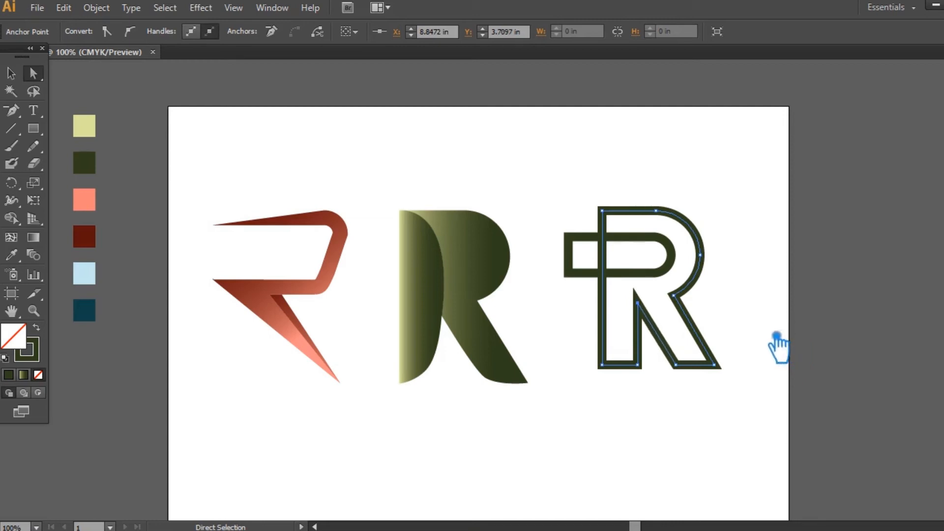
left_click(772, 340)
left_click(10, 73)
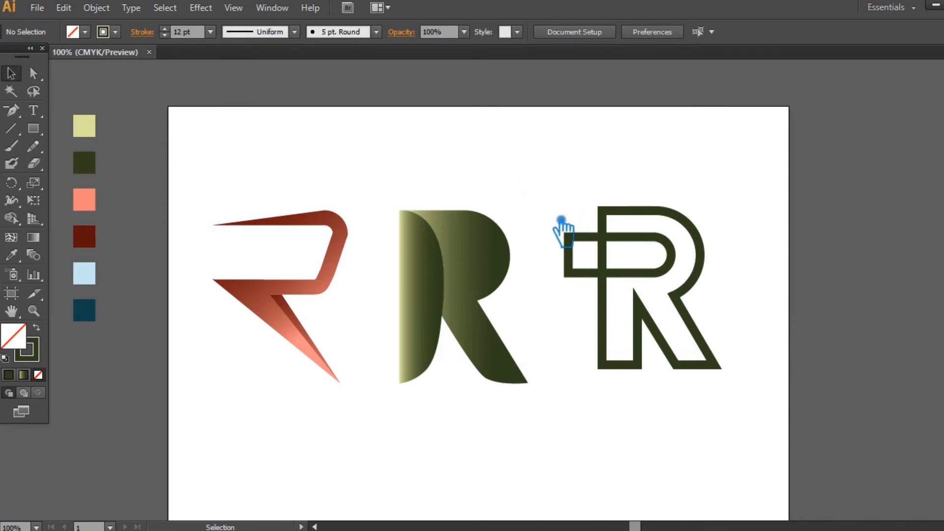
Expand the strokes of the R outline and the inner bowl into filled shapes
left_click_drag(562, 201, 748, 399)
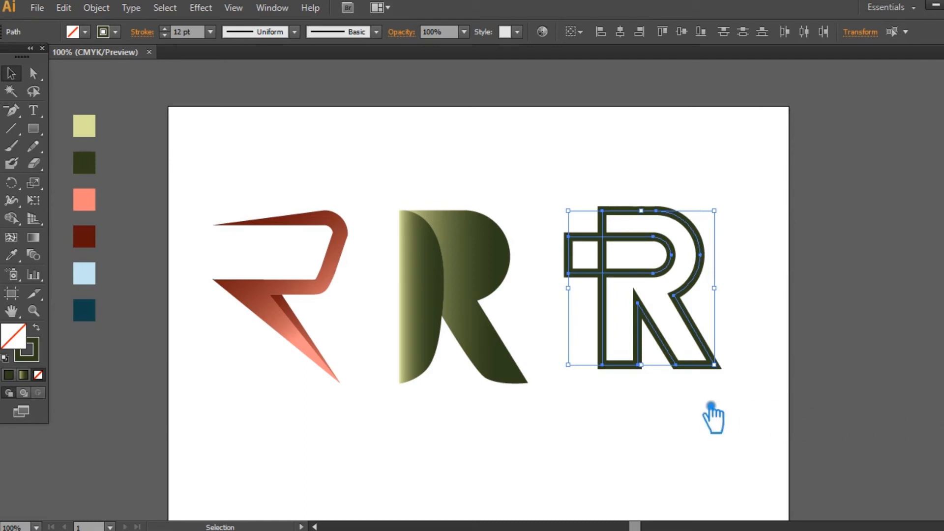
left_click(96, 7)
left_click(150, 165)
left_click(729, 313)
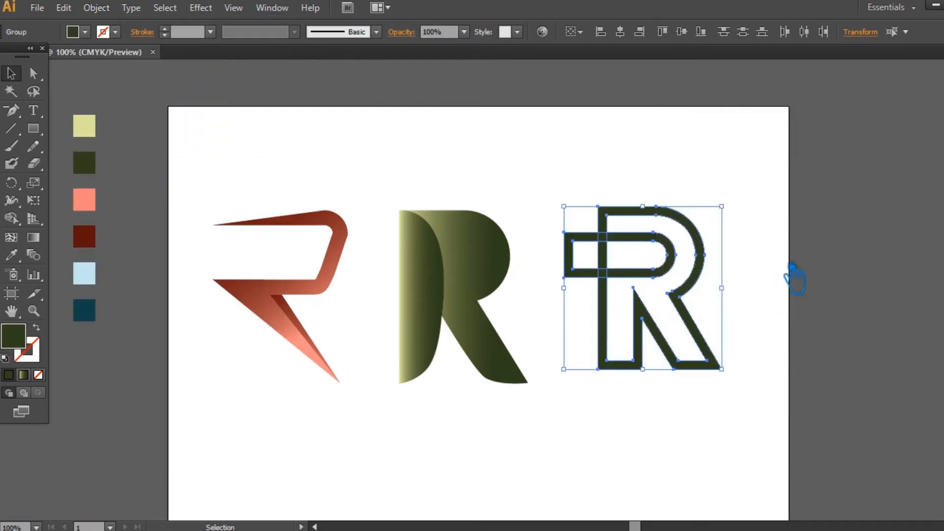
left_click(793, 272)
Nudge the expanded inner bowl slightly to the right within the third R
left_click(574, 242)
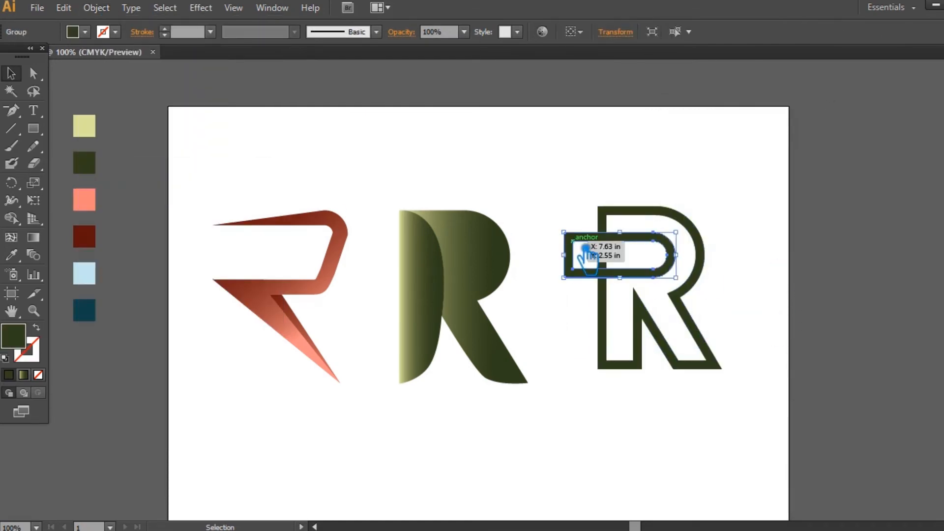
left_click_drag(571, 166, 742, 388)
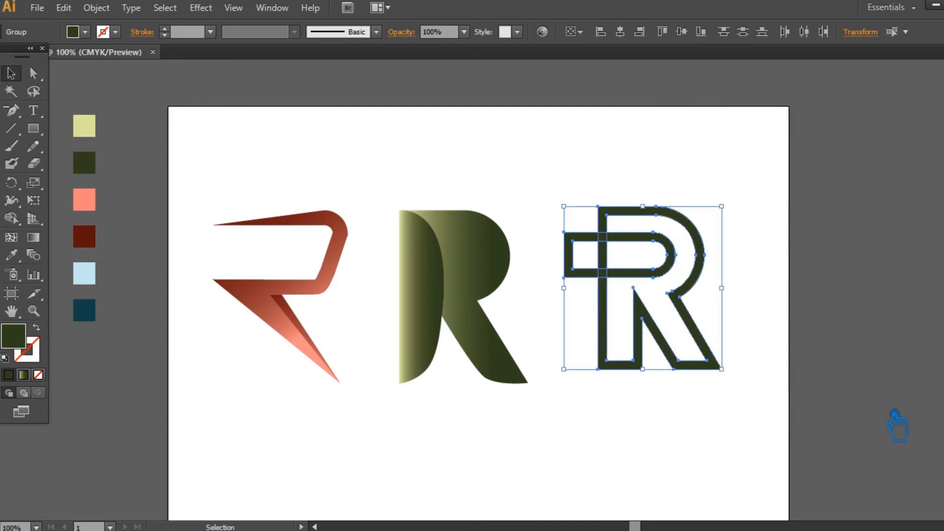
left_click(679, 278)
left_click(675, 268)
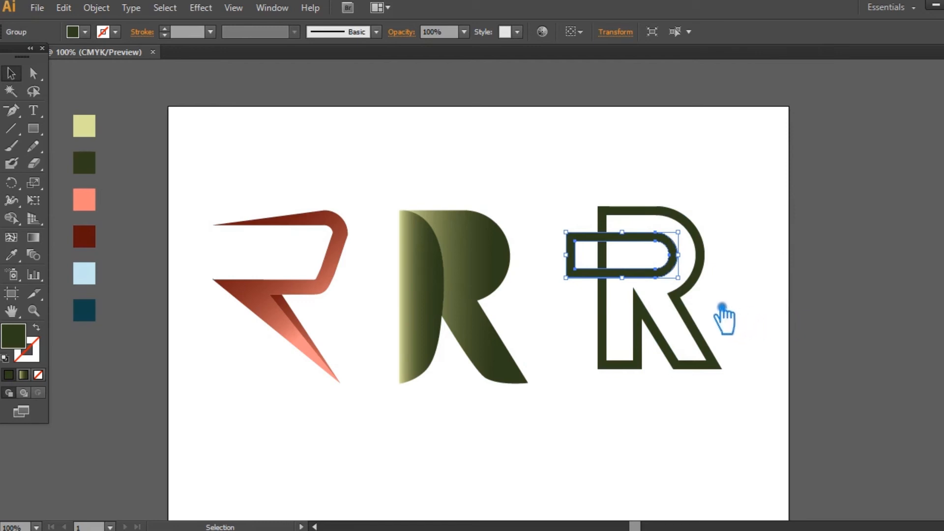
Apply the Pathfinder Trim operation to the overlapping R outline and inner bowl
left_click_drag(744, 388, 571, 185)
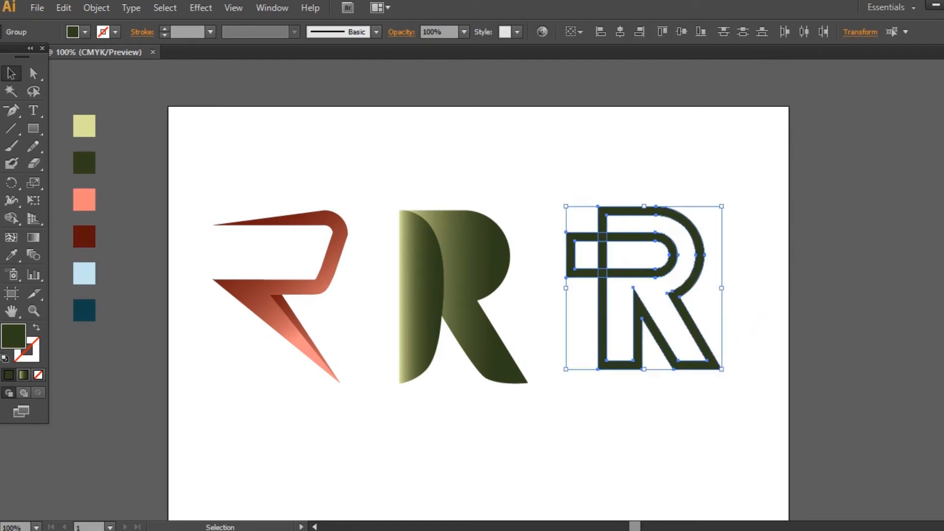
key("ctrl+shift+F9")
left_click(846, 425)
key("ctrl+shift+F9")
left_click(747, 311)
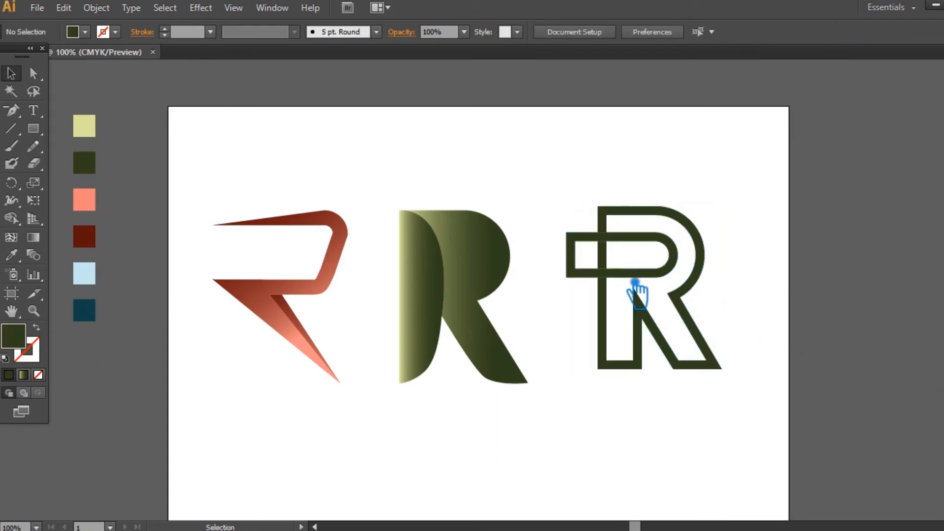
Ungroup the third R's pieces and delete the bowl part protruding beyond the stem and the stem segment crossing the bowl
right_click(624, 274)
left_click(688, 362)
left_click(795, 307)
left_click(584, 261)
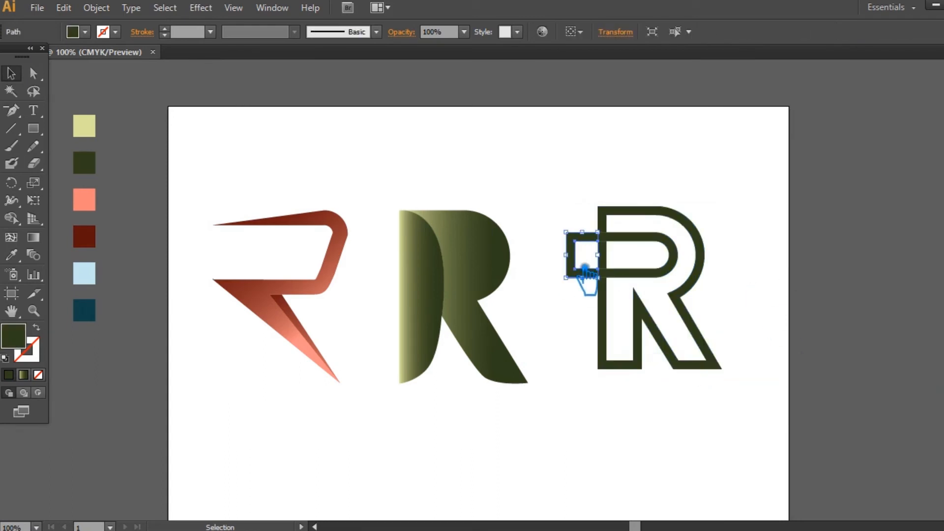
key("Delete")
left_click(620, 270)
key("Delete")
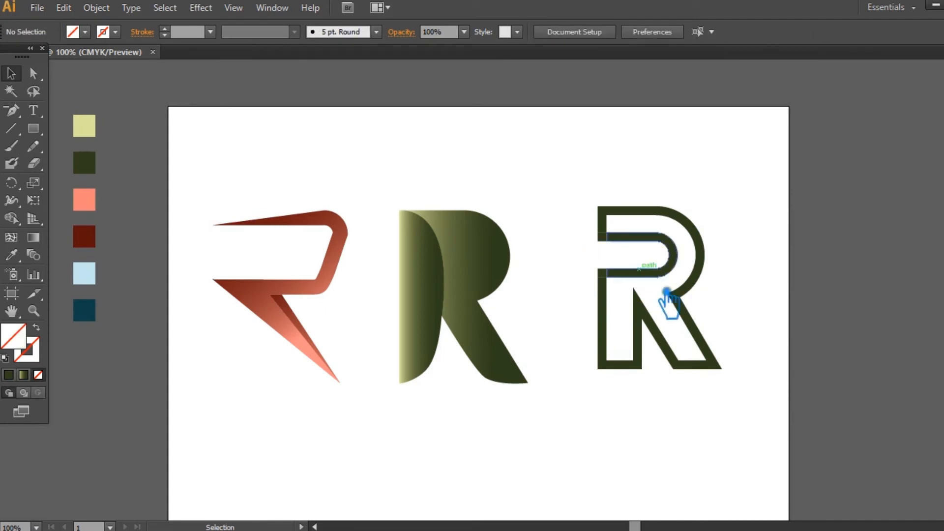
left_click(654, 329)
left_click(764, 328)
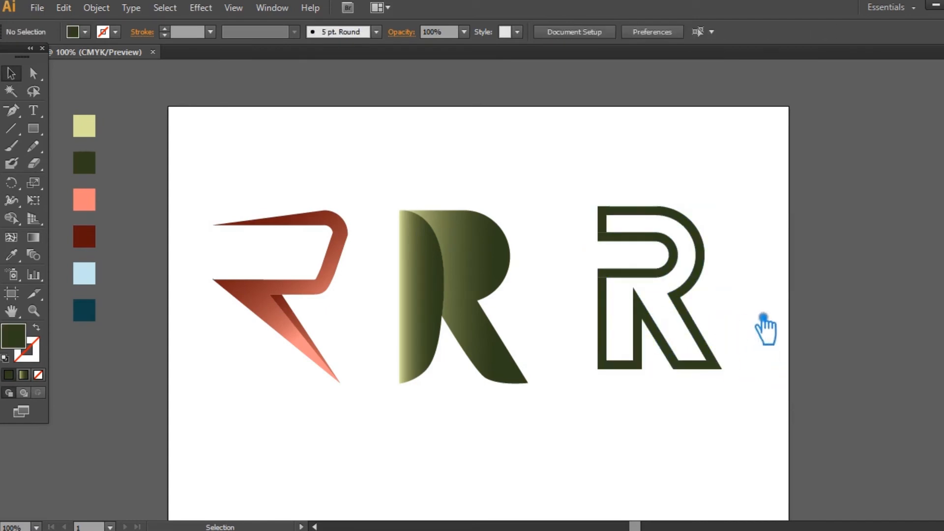
left_click(633, 255)
left_click(567, 247)
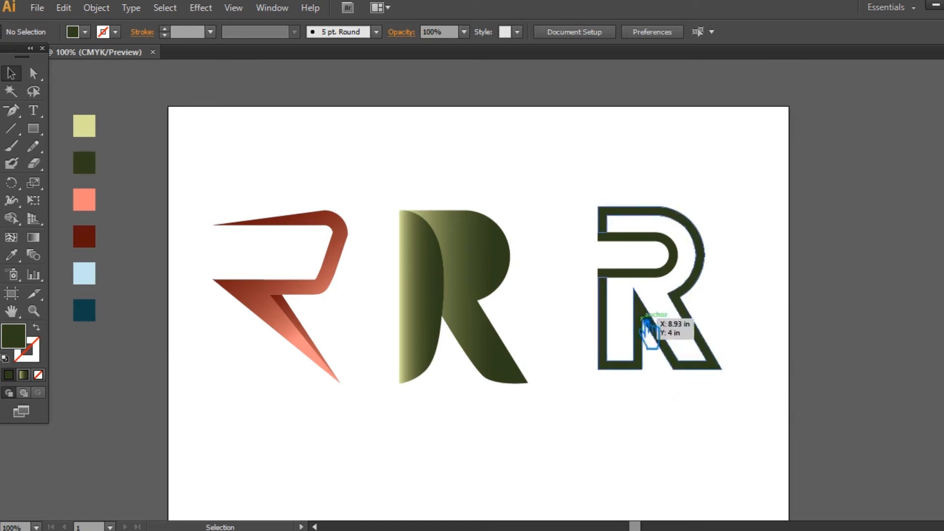
left_click(628, 297)
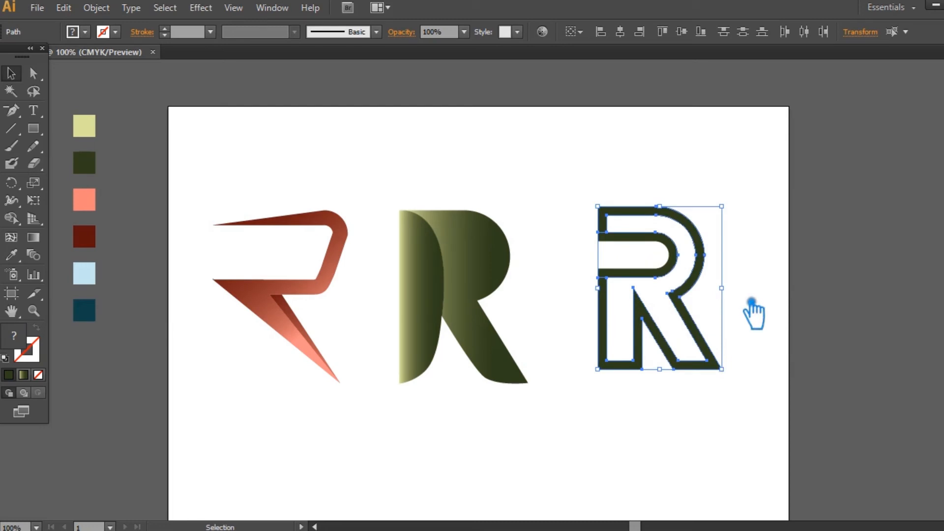
left_click(776, 348)
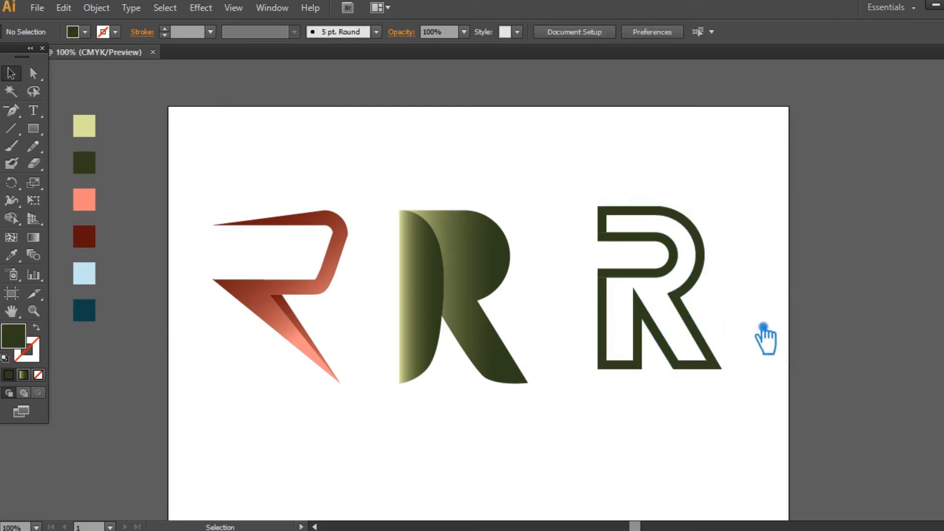
Try to unite all pieces of the third R with Pathfinder, and undo it
left_click(649, 360)
left_click_drag(737, 426, 592, 224)
key("shift+ctrl+F9")
left_click(817, 390)
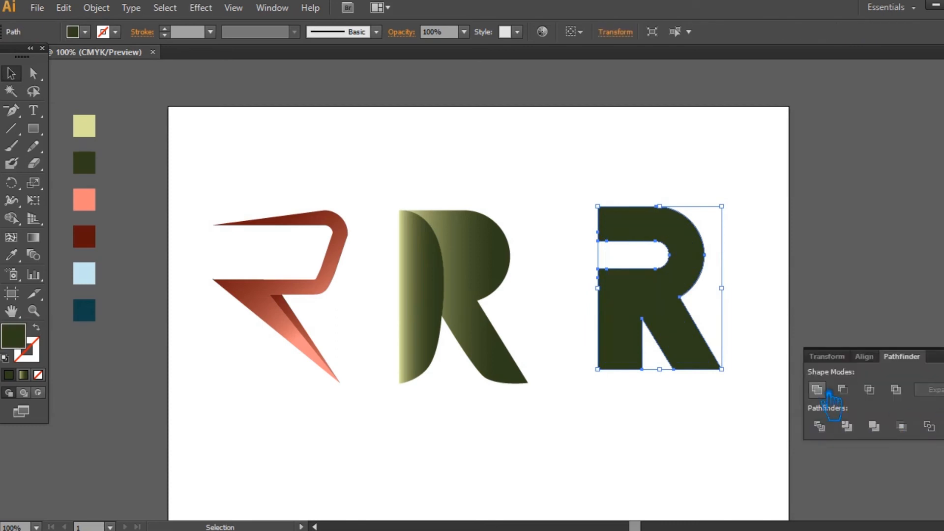
key("shift+ctrl+F9")
key("ctrl+z")
Try deleting the outer outline pieces around the third R's inner bowl, and restore them
left_click(762, 338)
left_click(717, 356)
key("Delete")
left_click_drag(735, 397, 621, 330)
key("Delete")
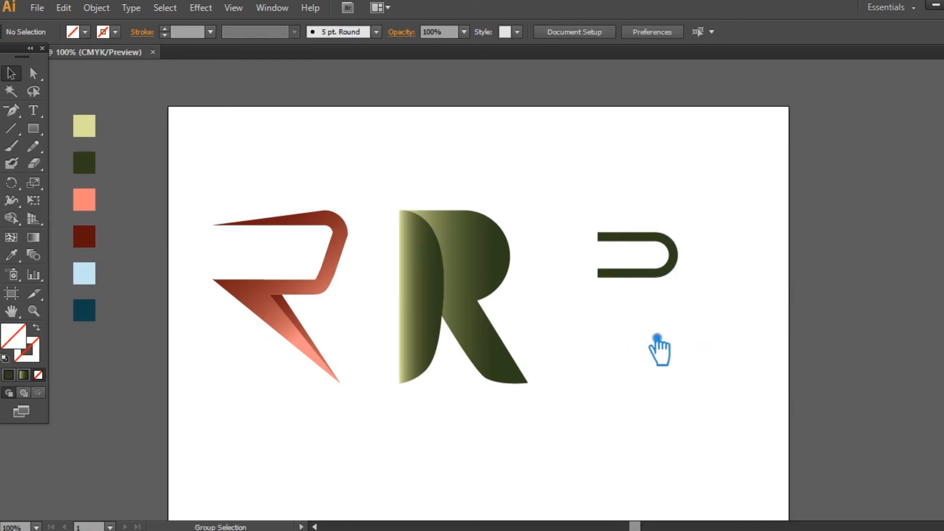
key("ctrl+z")
key("ctrl+z")
Unite the inner bowl's pieces of the third R into one shape with Pathfinder
left_click(730, 410)
left_click(634, 274)
left_click(570, 244)
left_click_drag(565, 239, 677, 275)
key("ctrl+shift+F9")
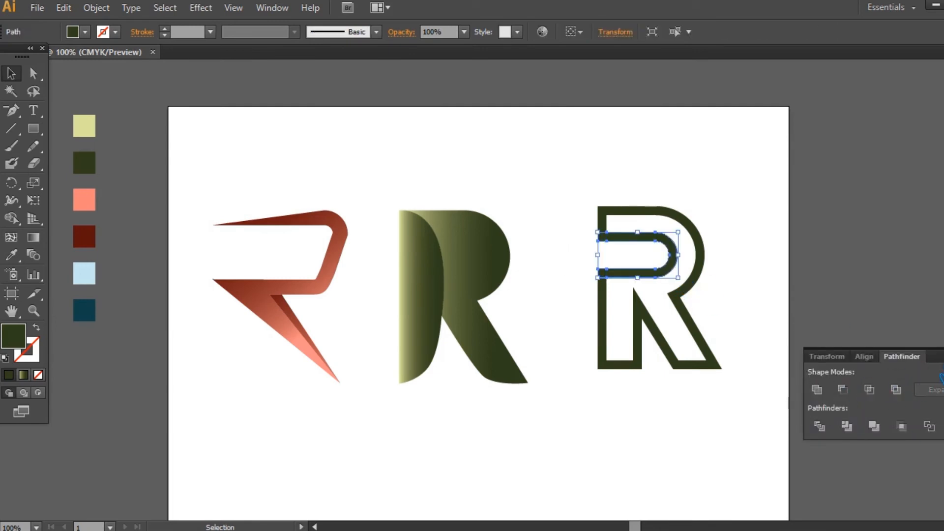
left_click(942, 352)
Delete the redundant anchor points near the open ends of the inner bowl's two arms
key("minus")
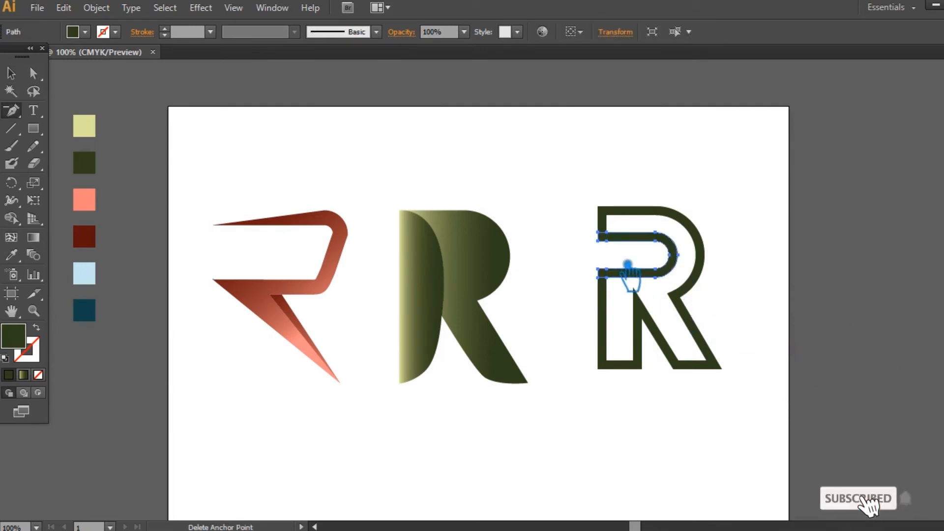
left_click(606, 241)
left_click(606, 232)
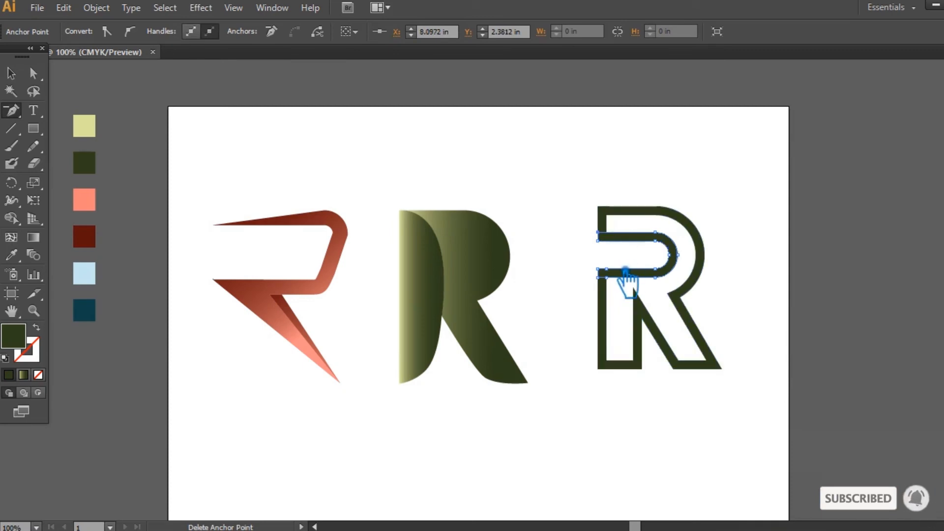
left_click(11, 73)
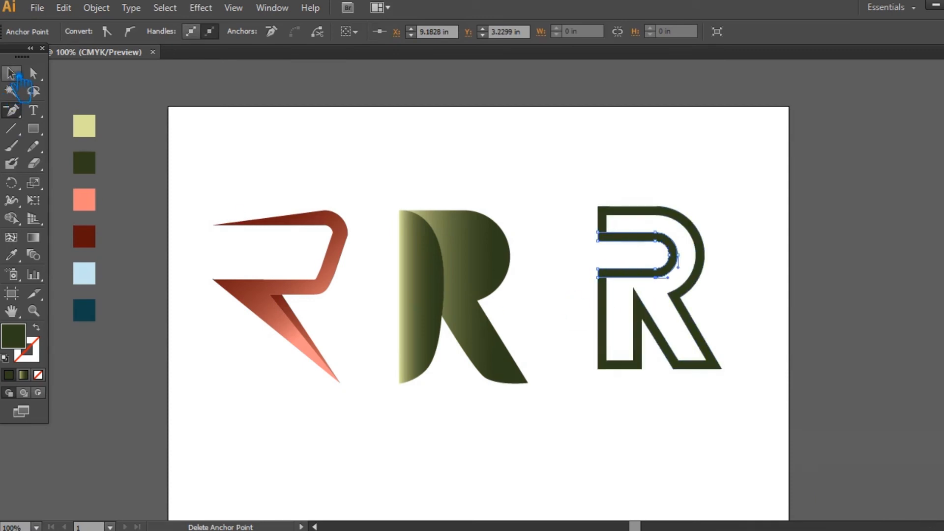
Create an outward offset path around the inner bowl, keeping Miter joins and a miter limit of 4
left_click(655, 241)
left_click(115, 12)
mouse_move(246, 308)
left_click(403, 369)
left_click(710, 230)
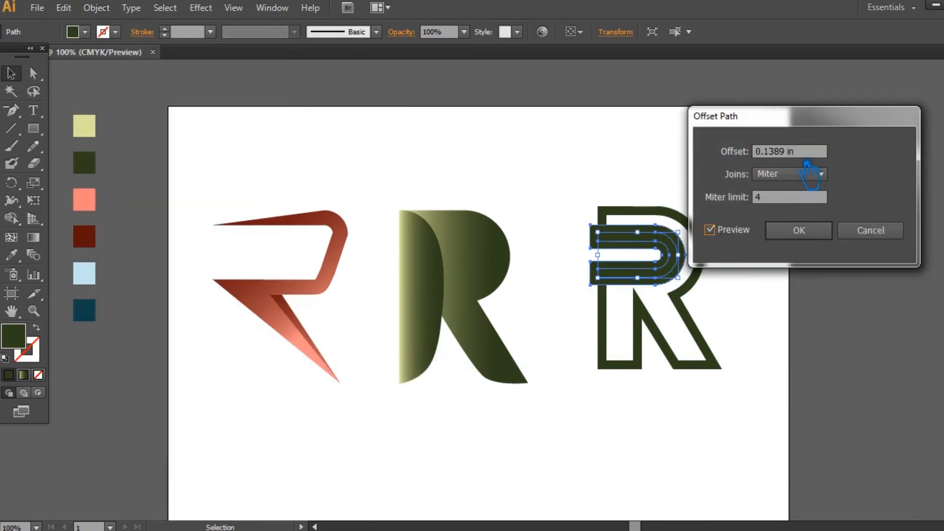
type("05")
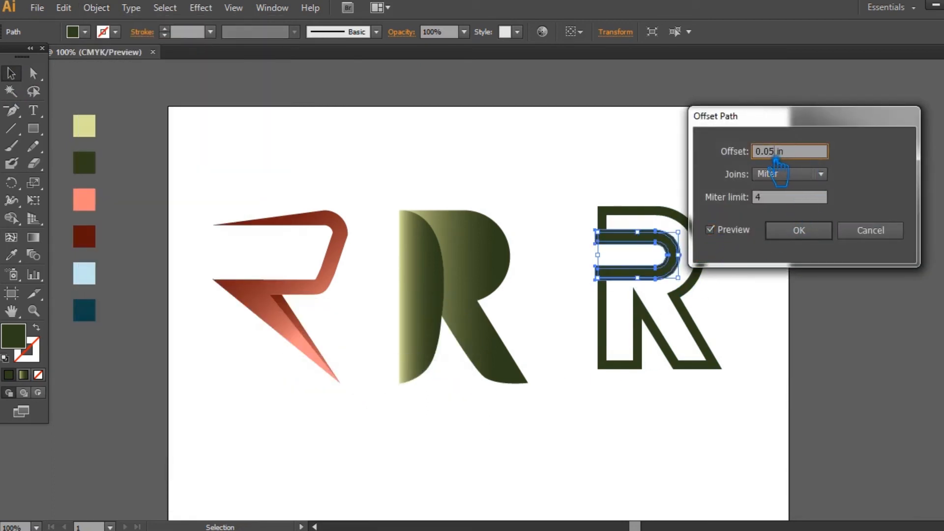
key("BackSpace")
type("8")
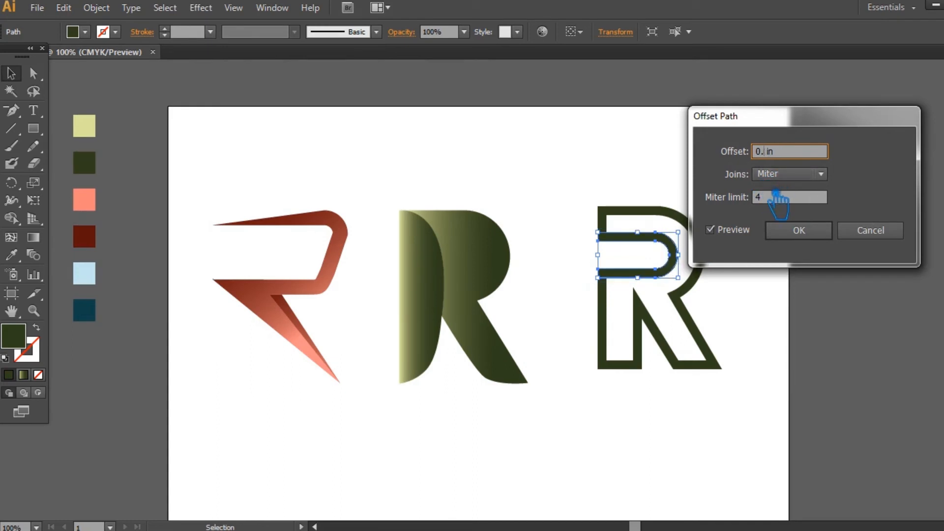
left_click(799, 230)
Divide all overlapping shapes of the third R with Pathfinder and ungroup the resulting pieces
left_click_drag(553, 200, 878, 373)
key("ctrl+shift+F9")
left_click(823, 425)
key("ctrl+shift+F9")
left_click(702, 275)
right_click(627, 240)
left_click(686, 327)
left_click(667, 304)
Delete the leftover offset pieces around the inner bowl and the stem piece directly below its lower arm
left_click(608, 245)
key("Delete")
left_click(655, 233)
key("Delete")
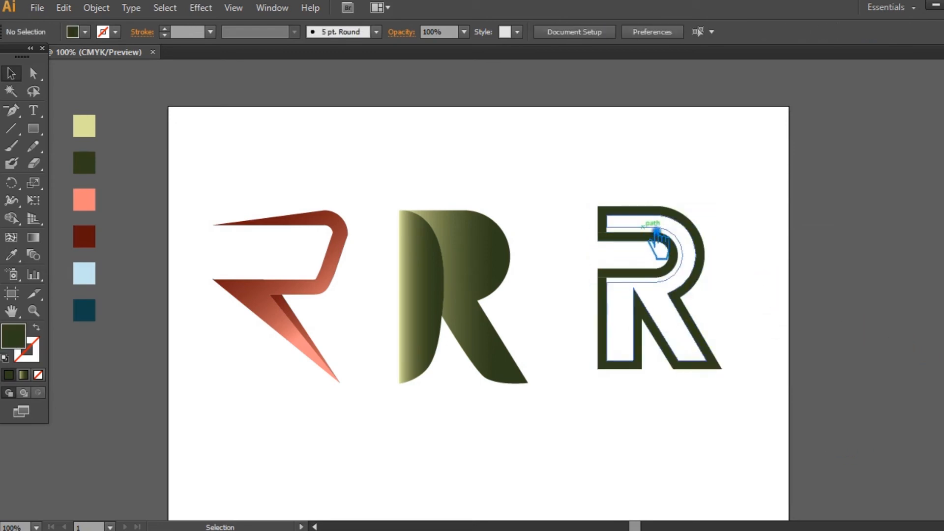
left_click(651, 231)
key("Delete")
left_click(603, 280)
key("Delete")
left_click(603, 229)
key("Delete")
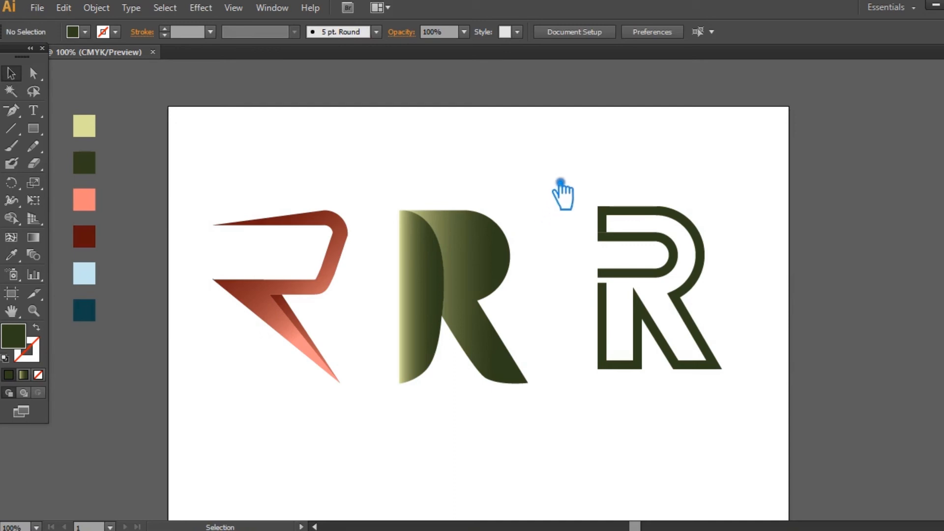
Create a triangle above the second R using the Polygon tool with 3 sides and a 0.6944 in radius
left_click(33, 128)
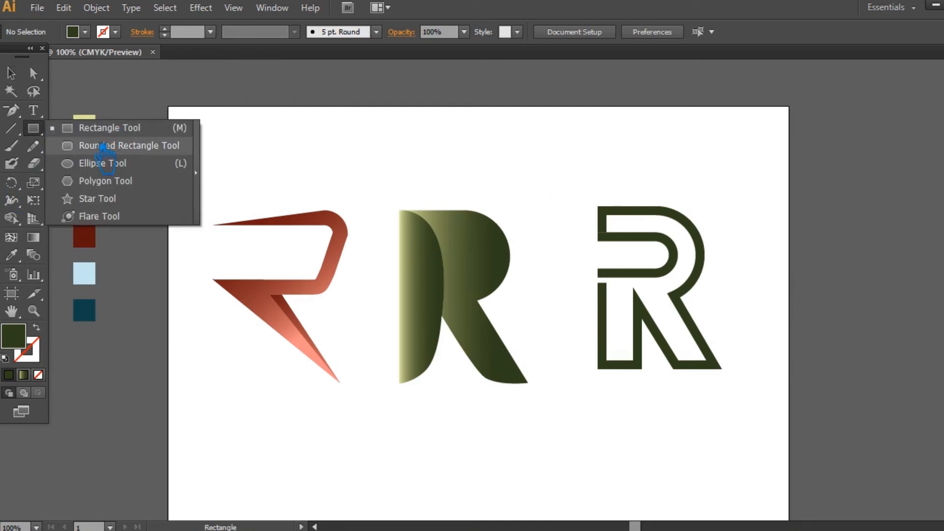
left_click(105, 187)
left_click(415, 152)
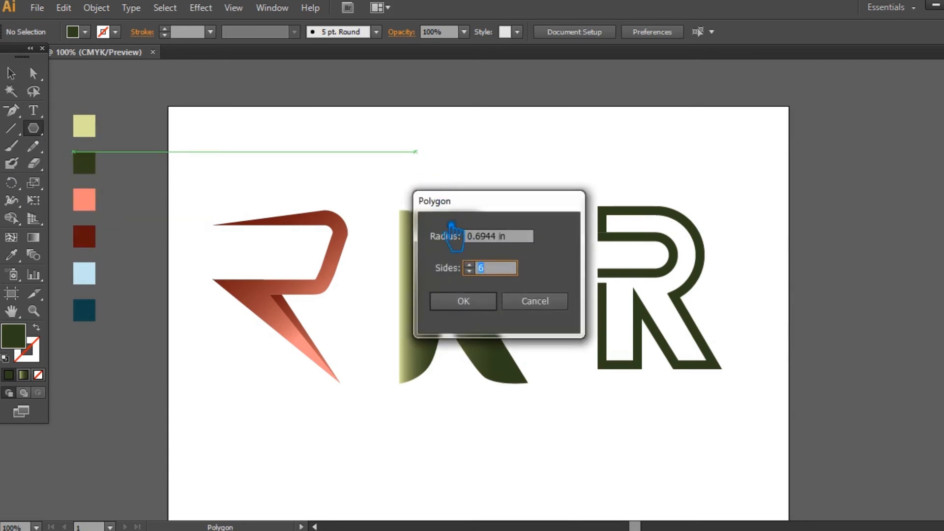
type("3")
left_click(487, 302)
Rotate the triangle to point left, shrink it, and place it as an arrowhead on the bowl's lower arm
key("v")
left_click_drag(459, 112, 376, 115)
left_click_drag(460, 114, 607, 292)
left_click(447, 155)
left_click(767, 256)
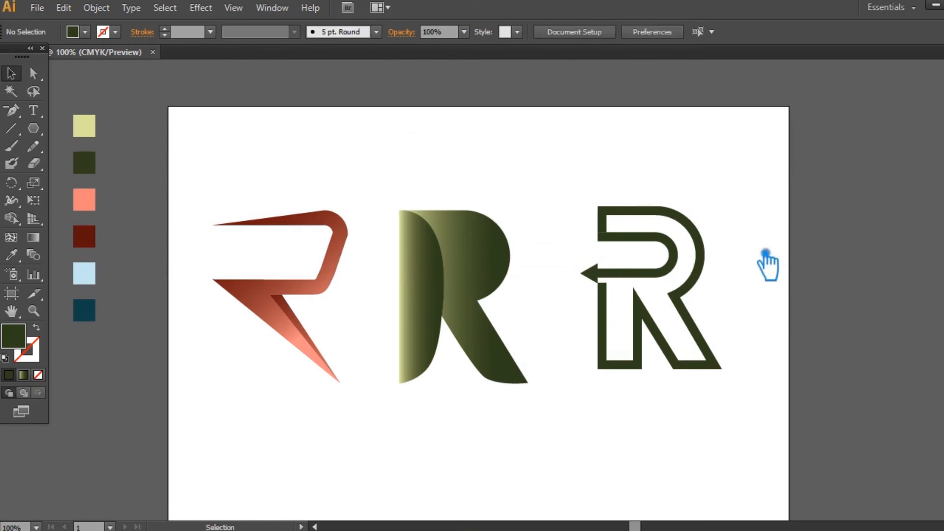
Shift the arrowhead triangle right so its tip meets the end of the bowl's lower arm
key("ctrl+plus")
key("ctrl+plus")
key("ctrl+plus")
left_click_drag(758, 347, 453, 221)
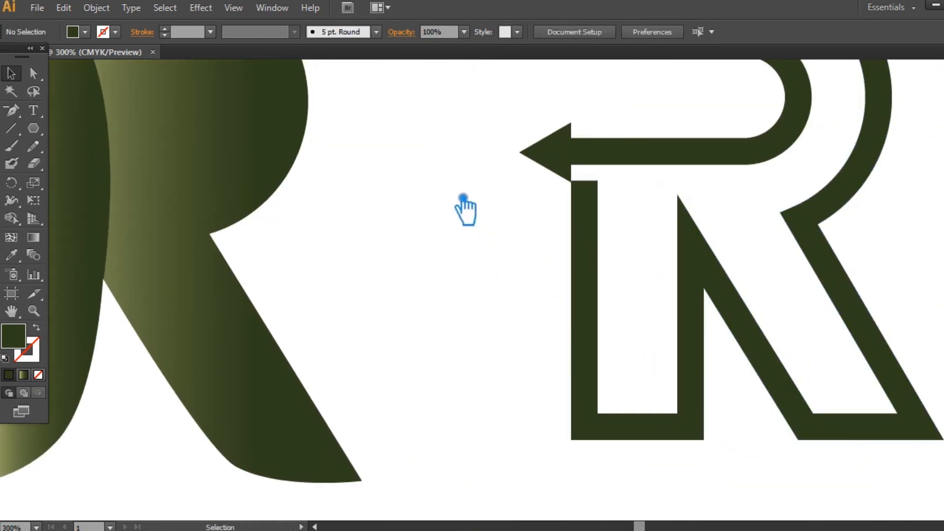
left_click_drag(556, 161, 569, 302)
left_click(503, 218)
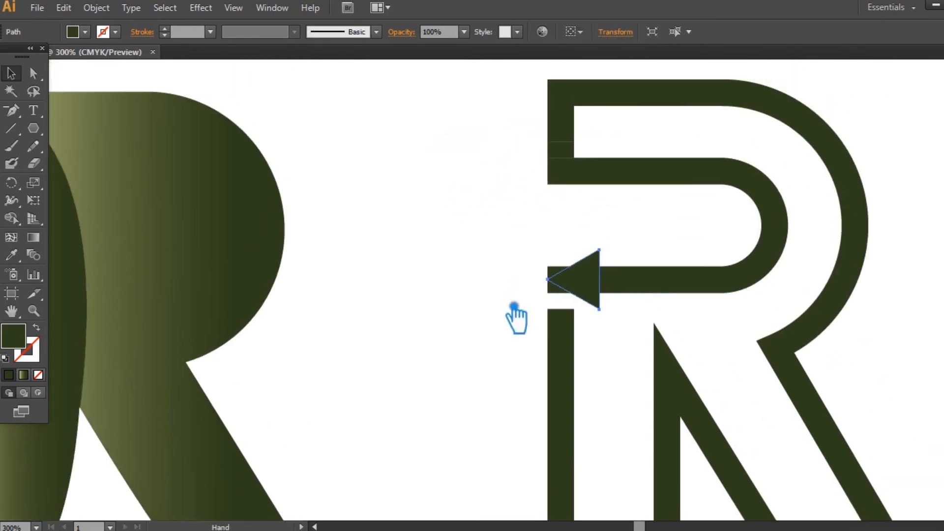
Duplicate the arrowhead triangle straight up onto the end of the bowl's upper arm
left_click(632, 250)
left_click(597, 264)
key("a")
left_click(605, 257)
left_click_drag(596, 281, 597, 183)
left_click(636, 211)
left_click(565, 172)
left_click(528, 210)
left_click(558, 184)
left_click(495, 202)
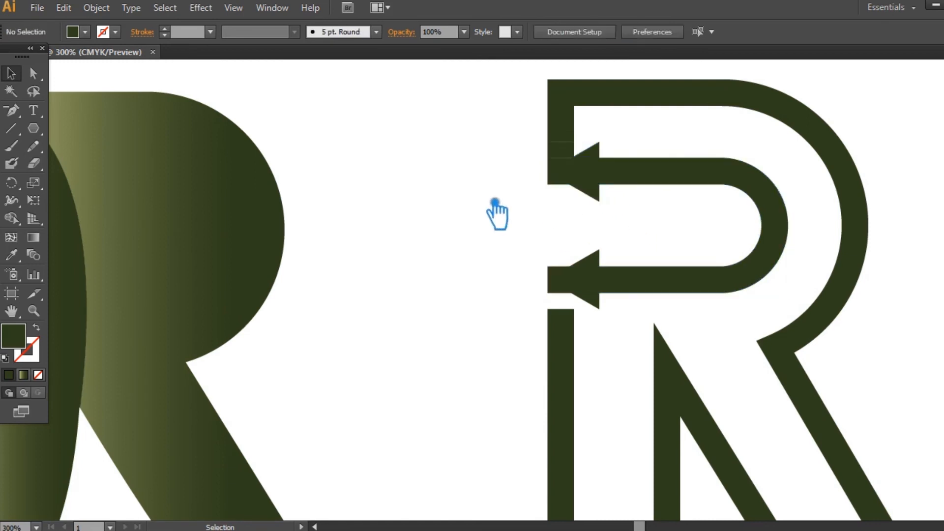
Delete the small stem piece directly above the bowl's upper arm to open a gap
key("ctrl+z")
key("ctrl+shift+z")
left_click(582, 221)
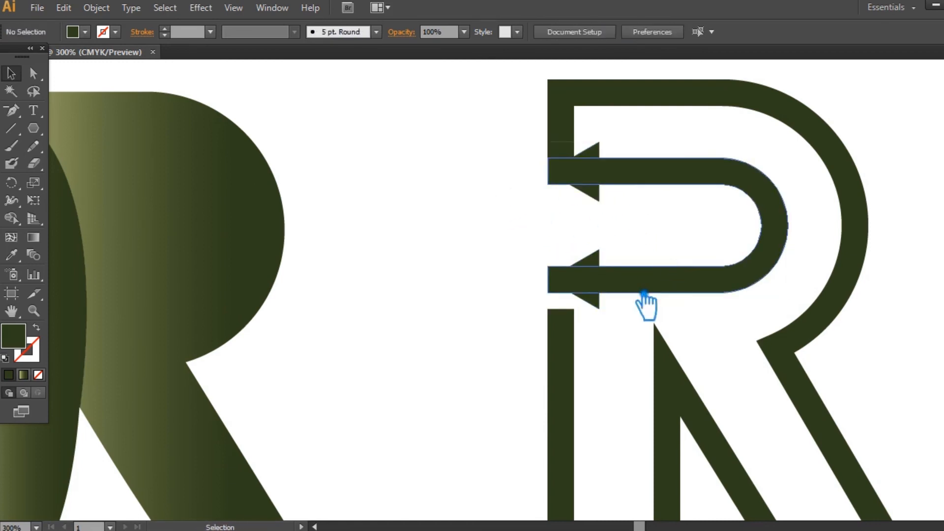
left_click(576, 156)
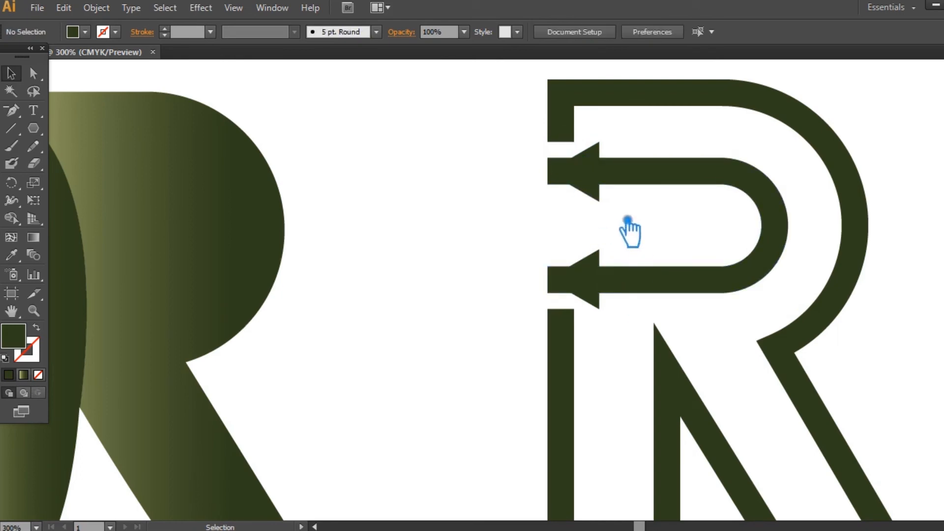
Recolor both arrowhead triangles dark grey so they contrast with the green bowl
left_click(593, 167)
left_click_drag(621, 212, 519, 155)
left_click(428, 223)
left_click(592, 169)
left_click(595, 295, "shift")
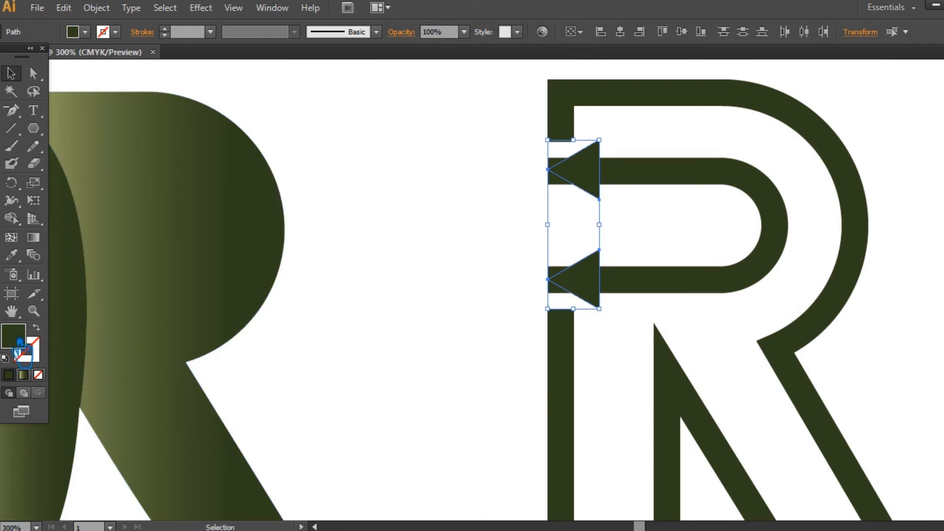
double_click(20, 345)
left_click(514, 247)
left_click(836, 103)
left_click(497, 171)
left_click(601, 189)
left_click(569, 205)
Nudge the upper triangle to center its tip vertically on the end of the bowl's upper arm
left_click_drag(649, 249, 563, 265)
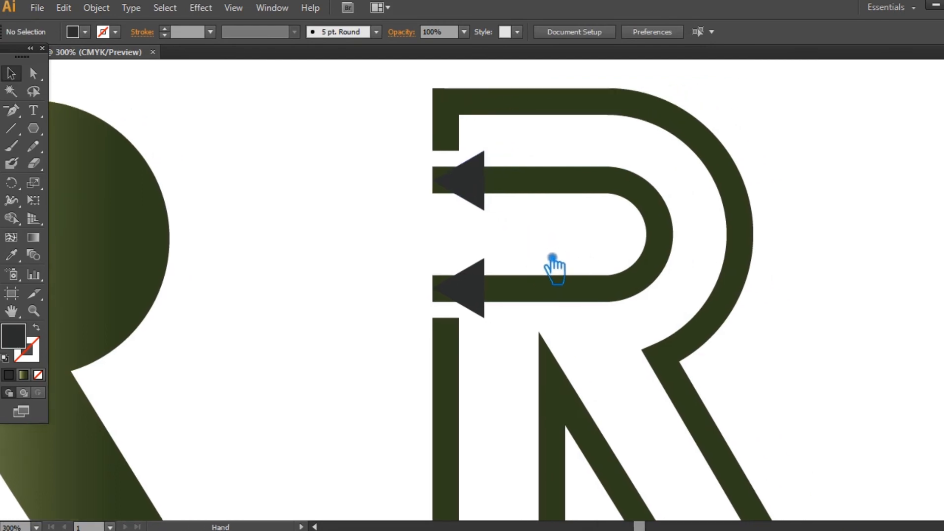
scroll(560, 256, "up", 3)
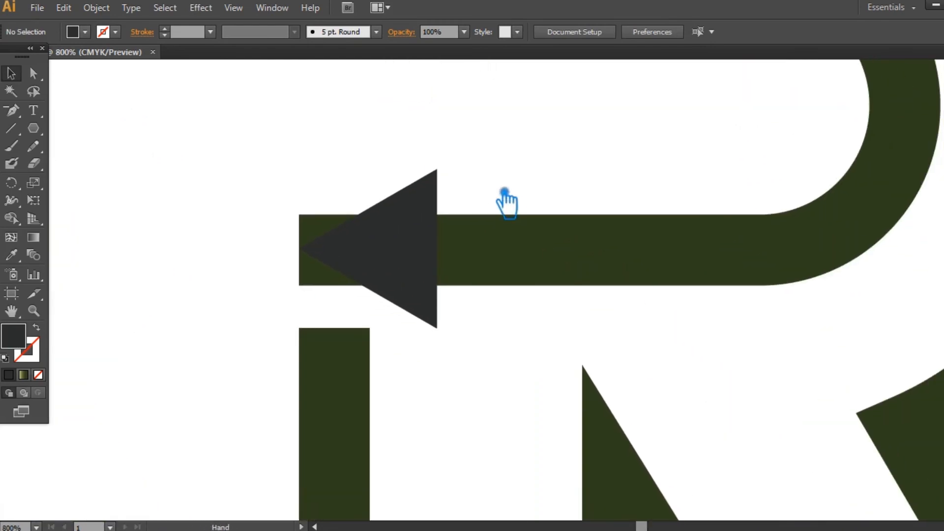
left_click_drag(503, 191, 511, 270)
scroll(523, 290, "down", 1)
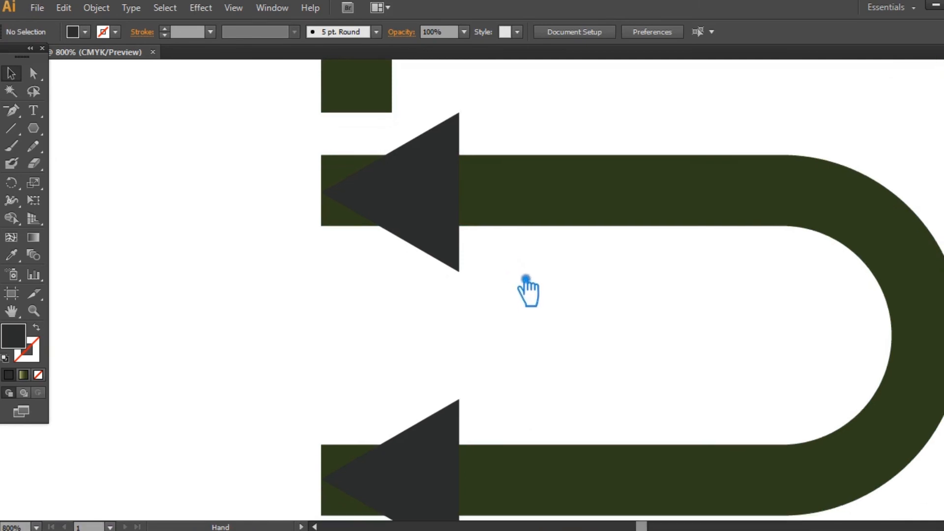
left_click_drag(432, 215, 434, 218)
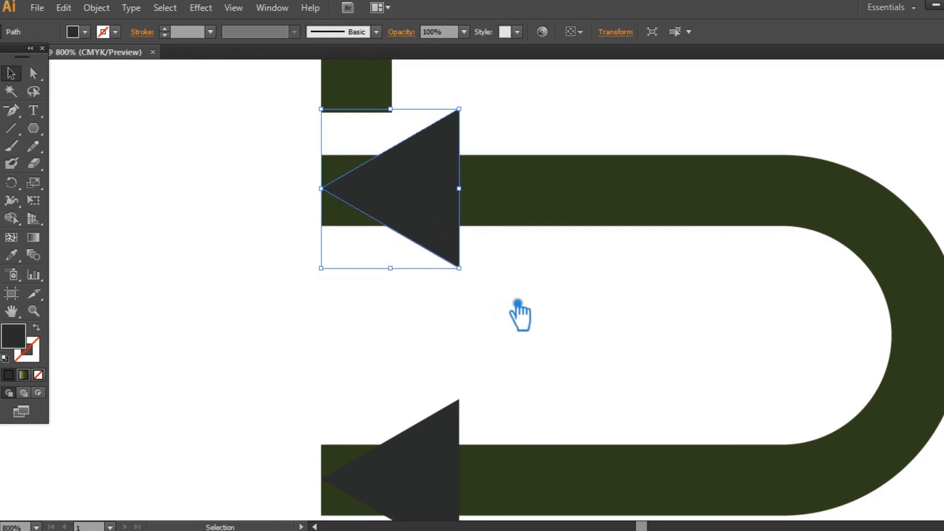
left_click(545, 305)
left_click_drag(424, 222, 430, 226)
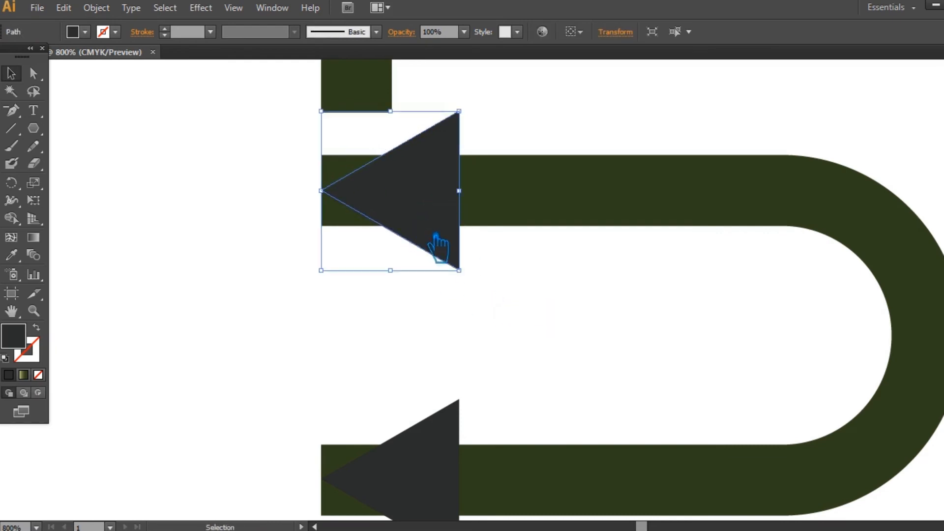
Nudge the lower triangle to center its tip on the end of the bowl's lower arm
left_click_drag(573, 320, 527, 236)
left_click(504, 302)
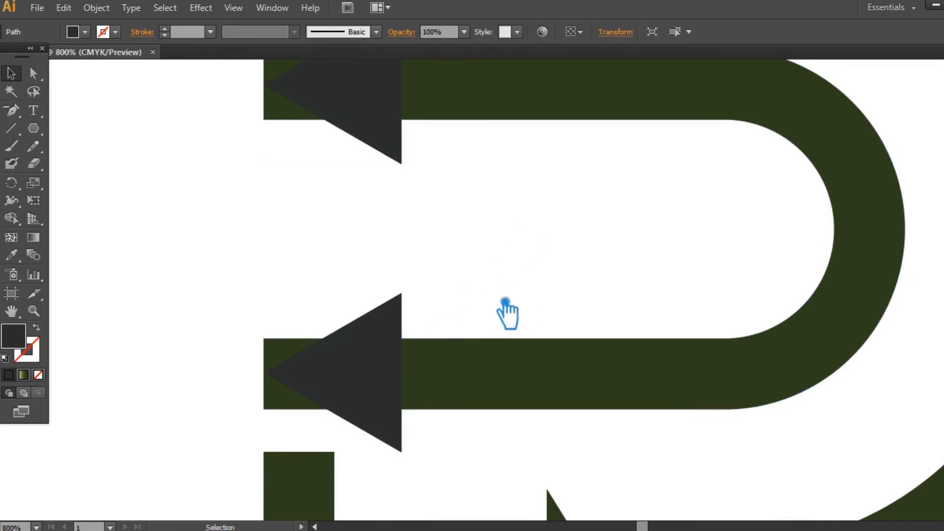
left_click_drag(382, 357, 351, 371)
left_click(399, 283)
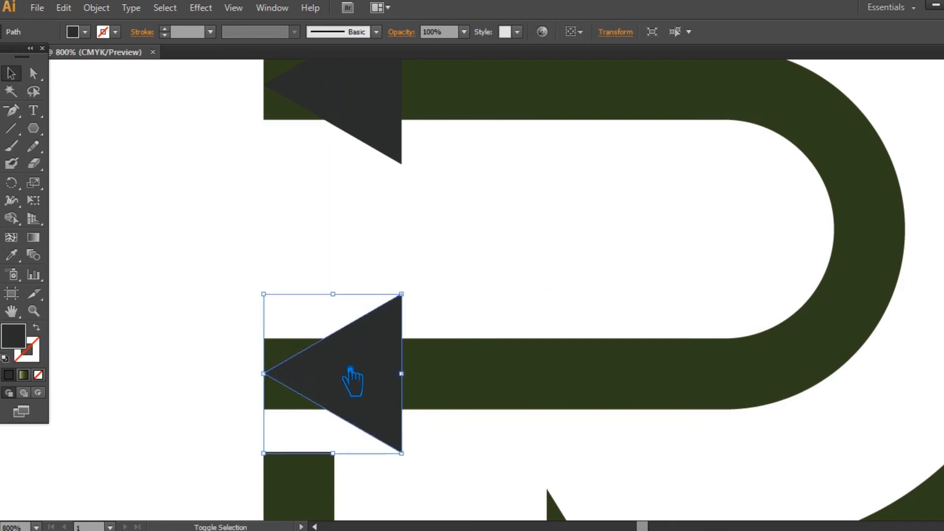
left_click(520, 283)
Apply the Pathfinder Divide operation to the inner bowl together with both arrowhead triangles
key("ctrl+minus")
key("ctrl+minus")
key("ctrl+minus")
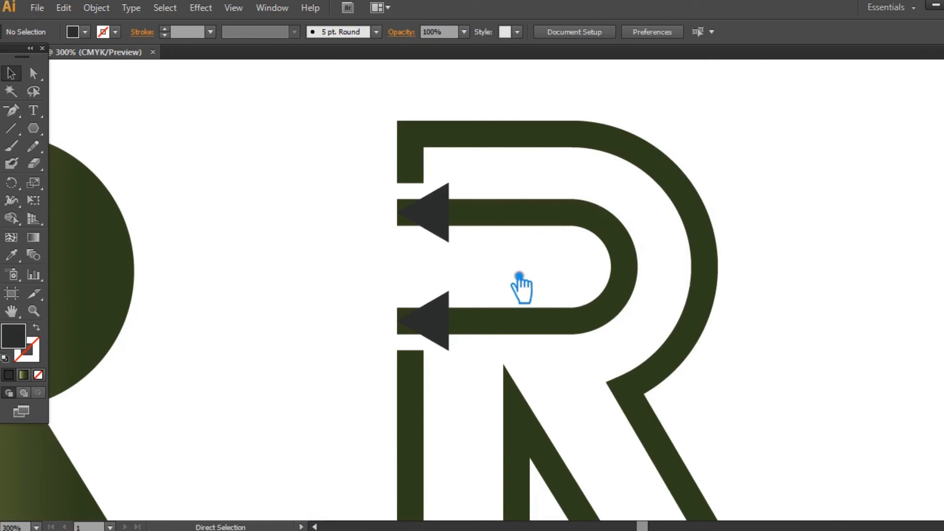
key("ctrl+minus")
left_click_drag(701, 267, 586, 227)
left_click_drag(468, 275, 294, 212)
key("ctrl+shift+F9")
left_click(819, 426)
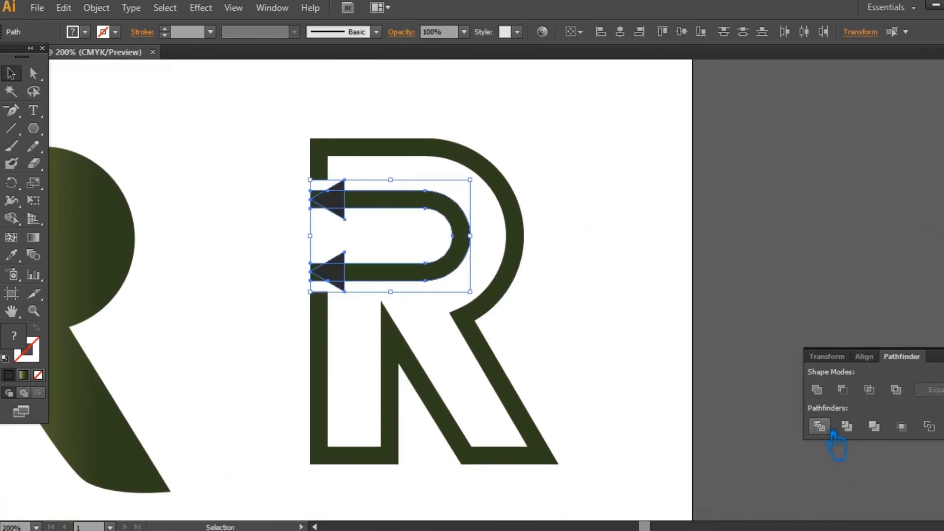
Ungroup the divided bowl pieces and delete the four leftover corner slivers beside the two arrow tips
left_click(654, 294)
right_click(358, 189)
left_click(402, 276)
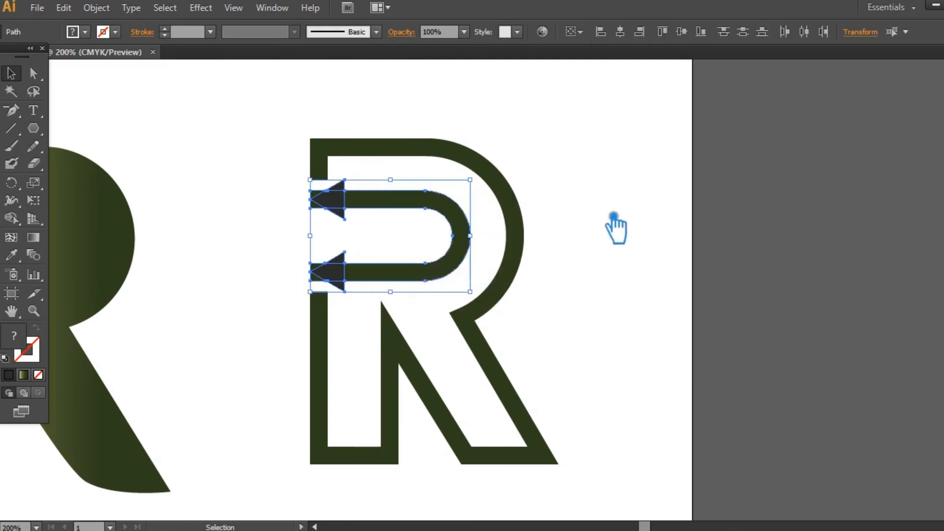
left_click(627, 220)
left_click(316, 196)
key("Delete")
left_click(313, 205)
key("Delete")
left_click(314, 278)
key("Delete")
left_click(314, 265)
key("Delete")
Unite the bowl with the central arrowhead pieces and match its fill to the outer R's dark green
left_click_drag(286, 191, 426, 284)
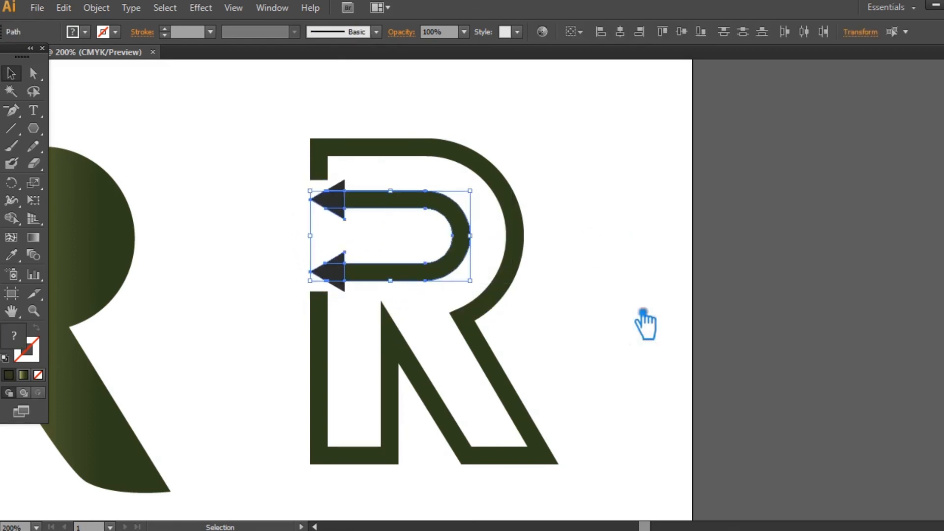
key("ctrl+shift+F9")
left_click(817, 391)
left_click(12, 255)
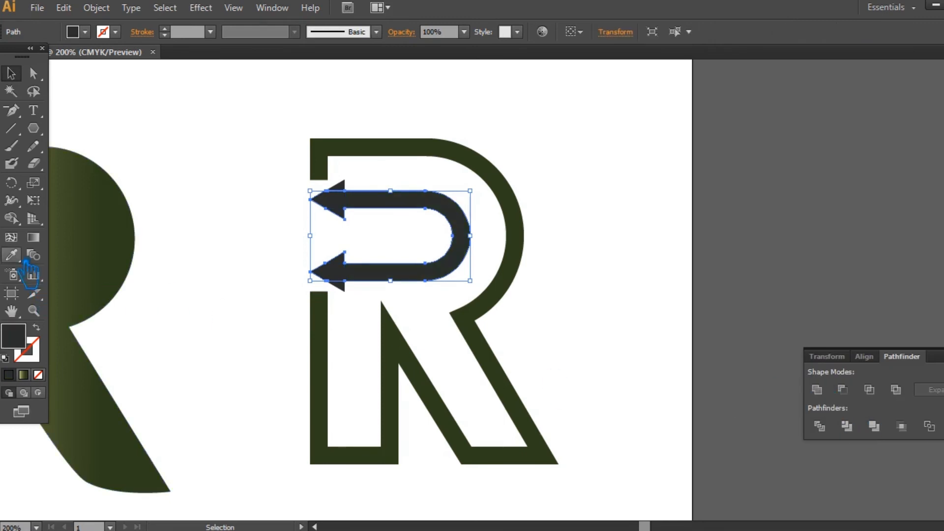
left_click(492, 310)
Unite the remaining arrowhead corner pieces with the bowl into one double-arrow shape
key("v")
left_click(313, 186)
left_click_drag(334, 194, 368, 248)
key("ctrl+z")
left_click(260, 161)
left_click_drag(336, 163, 383, 298)
left_click(817, 391)
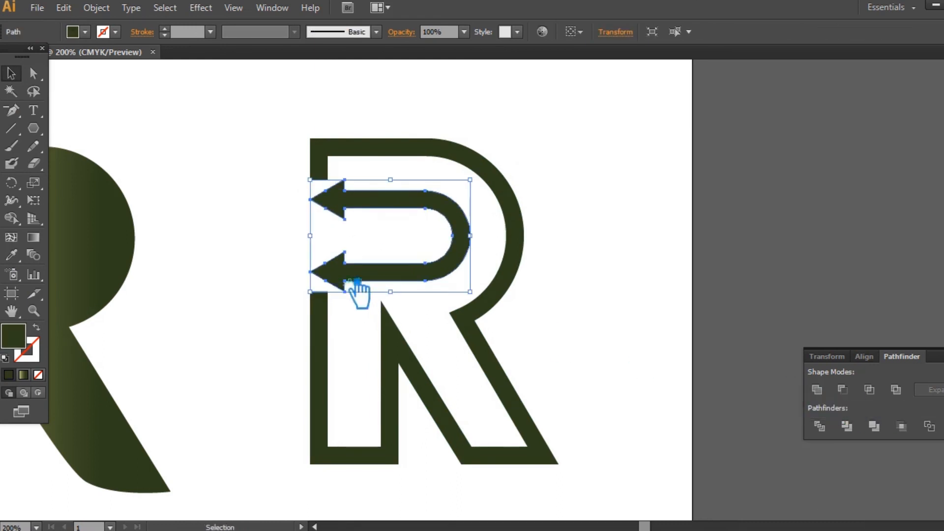
Delete the redundant anchor points along the slanted edges of both arrowheads
left_click(11, 111)
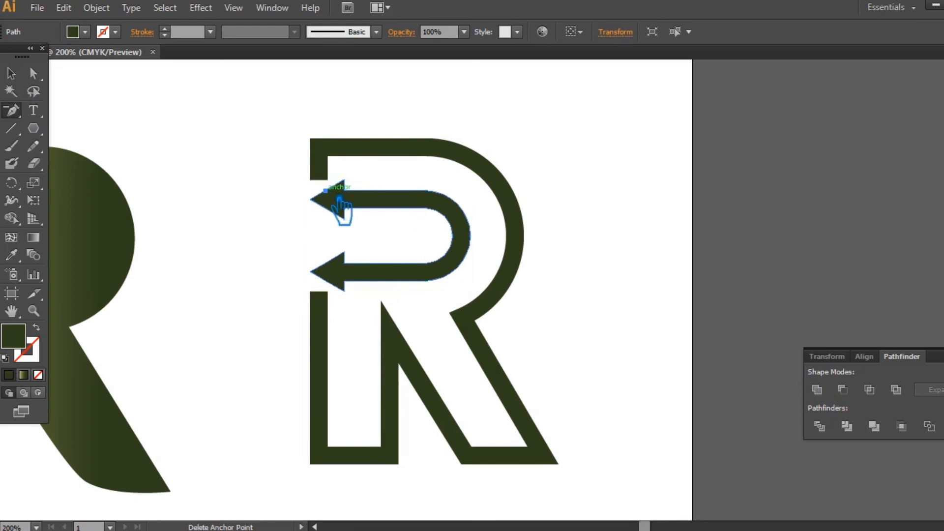
left_click(339, 198)
left_click(342, 270)
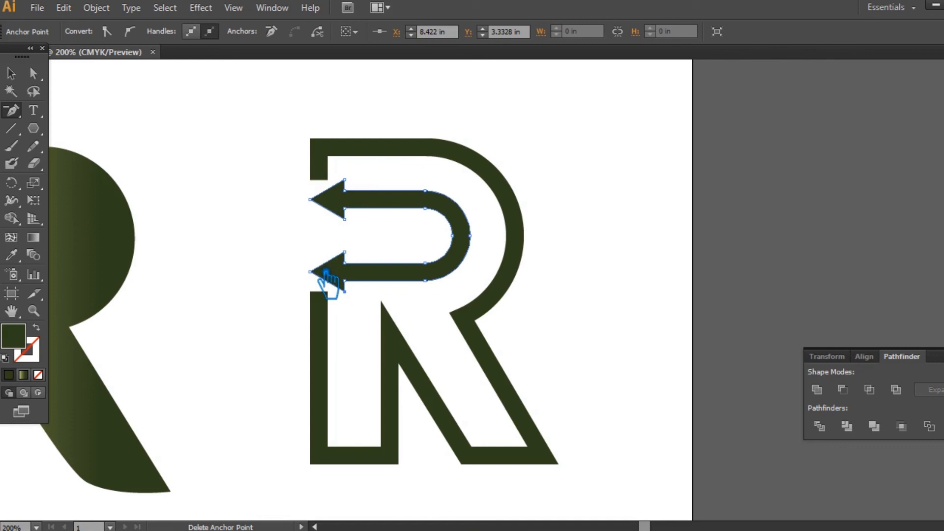
left_click(11, 74)
left_click(651, 228)
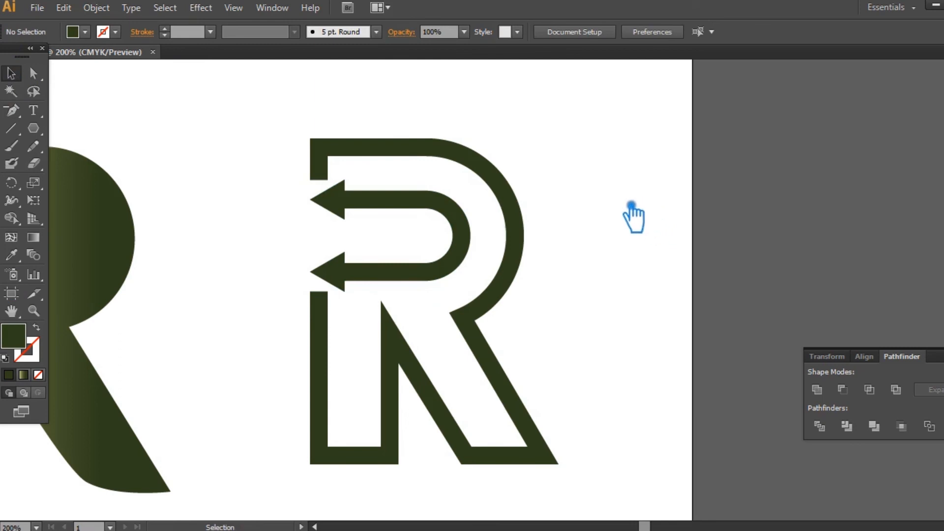
Group the outer R outline and the inner double-arrow bowl into a single object
key("ctrl+1")
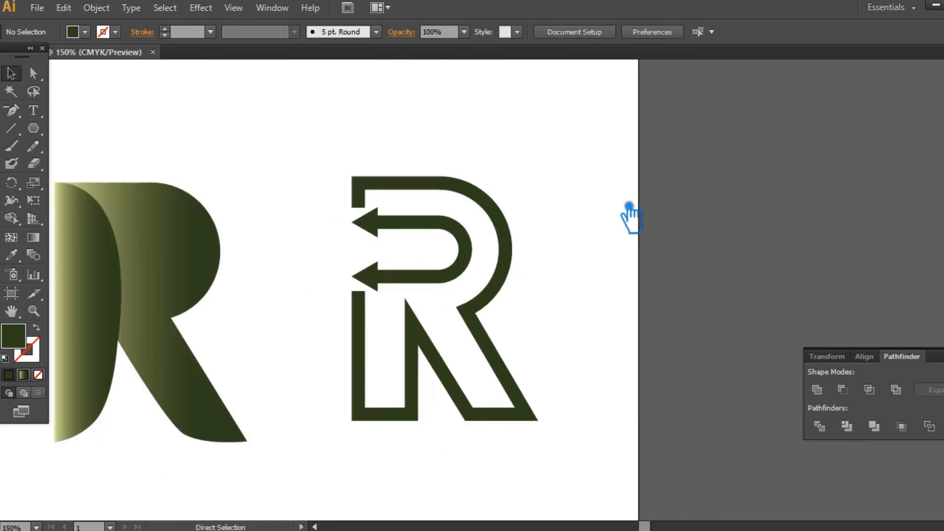
left_click_drag(577, 215, 684, 181)
left_click_drag(634, 370, 497, 155)
key("ctrl+g")
Recolor the grouped outlined R with a lighter green solid fill
double_click(19, 336)
left_click_drag(699, 281, 649, 166)
left_click(864, 100)
left_click(713, 231)
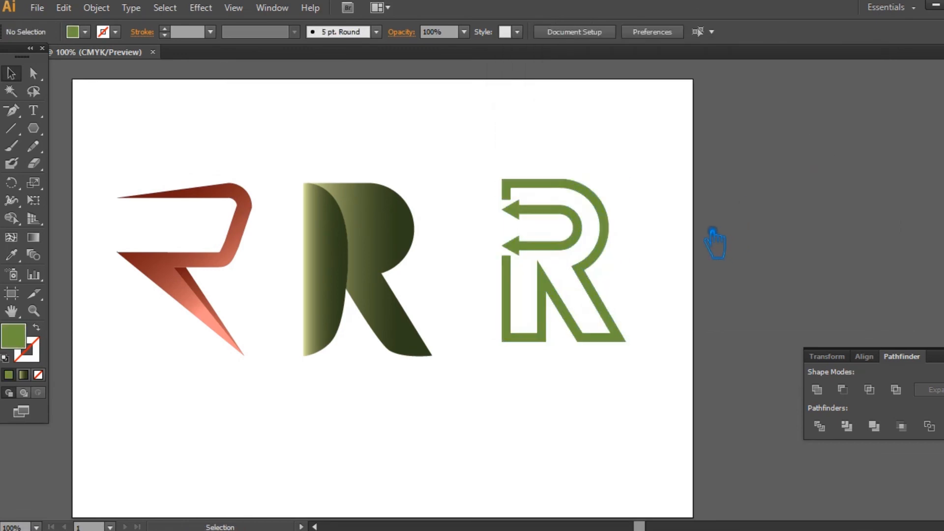
Apply the middle R's green gradient to the outlined R with the Eyedropper
mouse_move(459, 398)
left_mouse_down()
mouse_move(295, 175)
mouse_move(462, 393)
left_mouse_up()
left_click(545, 340)
left_click(12, 255)
left_click(336, 265)
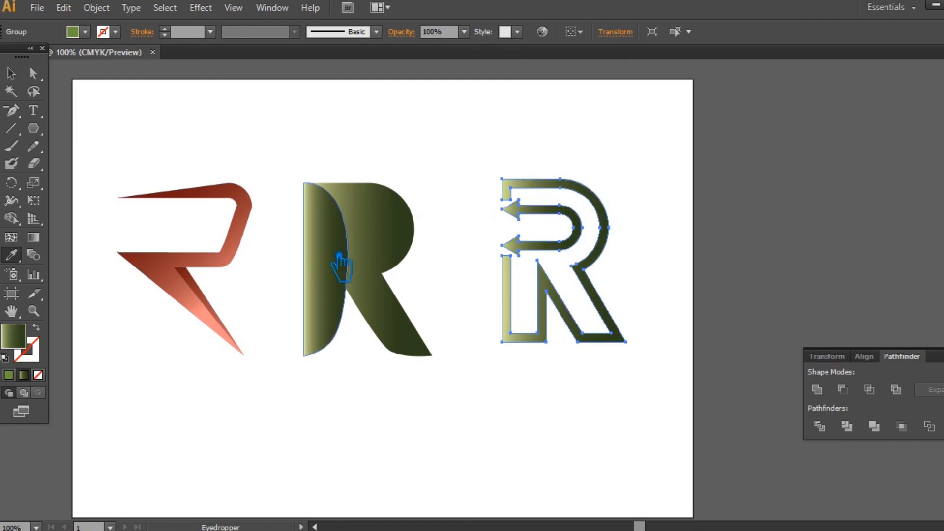
left_click(11, 73)
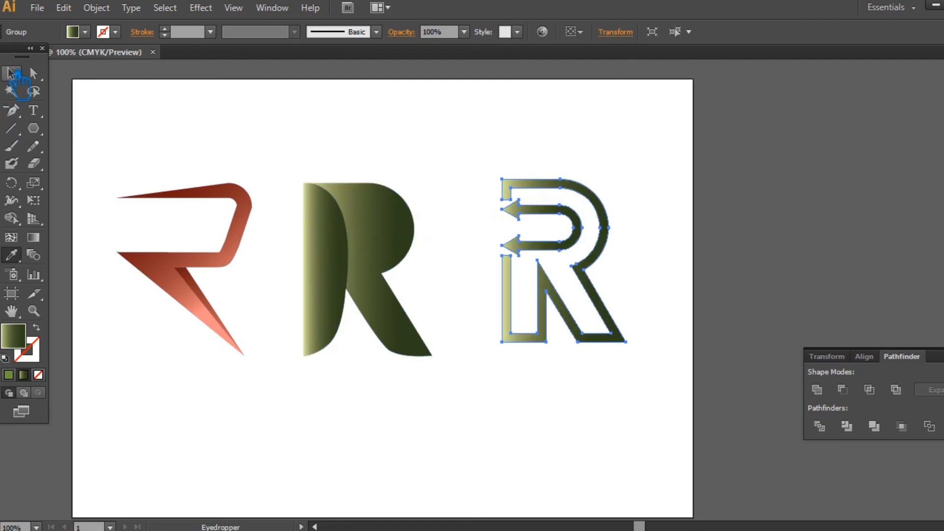
left_click(348, 129)
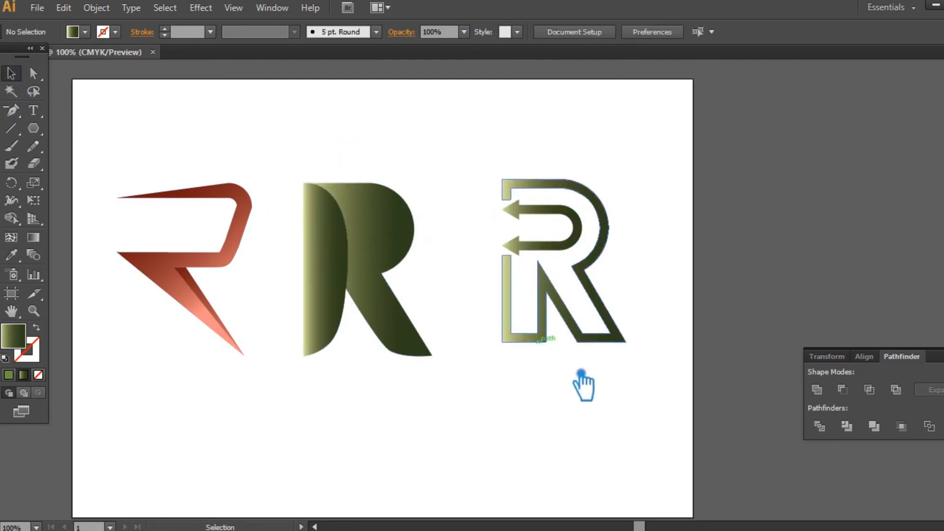
Move the outlined R closer to the middle R
left_click(552, 334)
left_click_drag(591, 343, 543, 350)
left_click(421, 383)
Try scaling the first red R down slightly about its center, and undo it
left_click(199, 304)
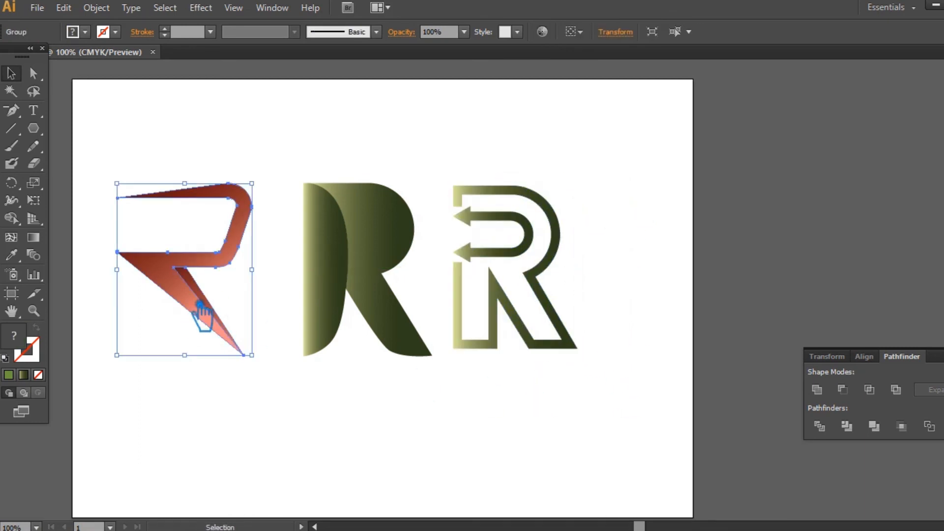
left_click_drag(130, 362, 133, 355)
left_click(291, 400)
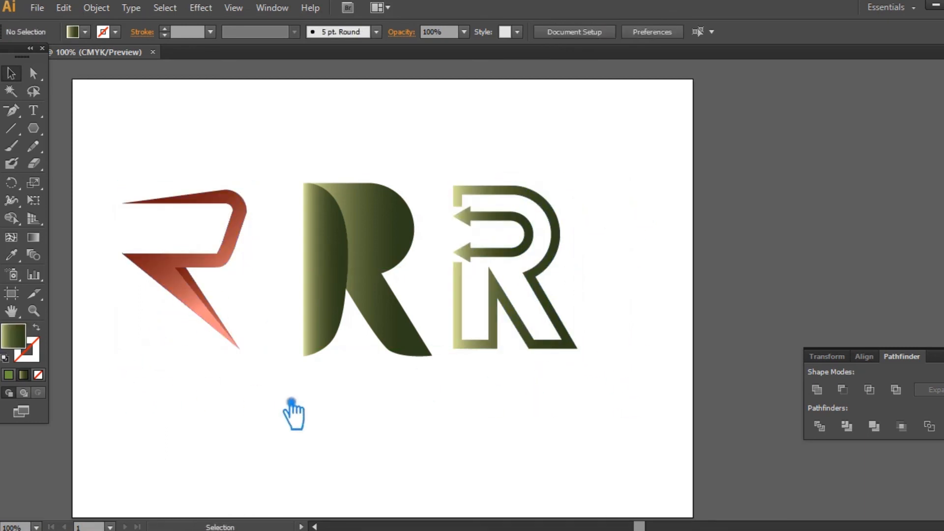
key("ctrl+z")
Scale all three R logos down together about their common center
left_click_drag(522, 427, 158, 186)
left_click_drag(578, 184, 498, 213)
left_click(587, 229)
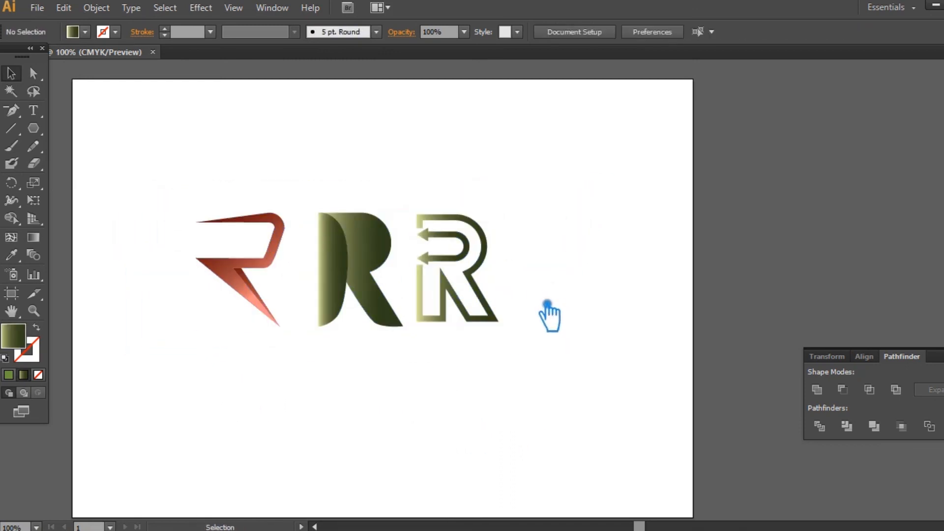
Shift the outlined R slightly away from the middle R to even out the letter spacing
key("ctrl+plus")
left_click_drag(588, 346, 679, 310)
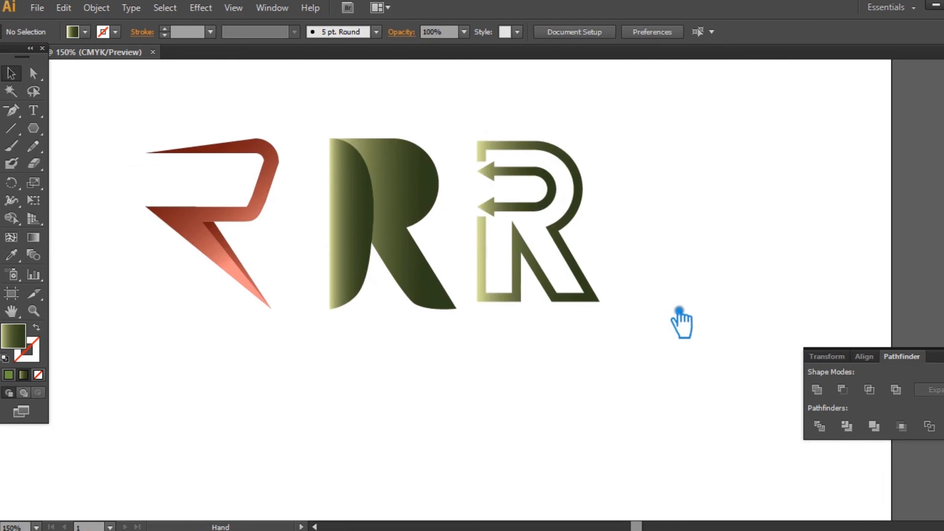
left_click_drag(524, 309, 541, 308)
left_click(693, 255)
left_click(941, 350)
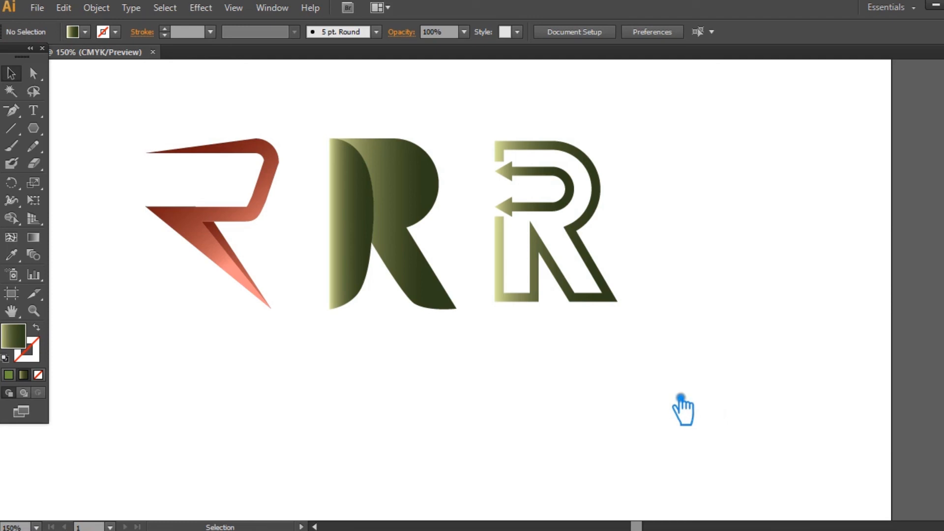
Apply the first R's red gradient to the outlined R with the Eyedropper
left_click_drag(638, 368, 640, 406)
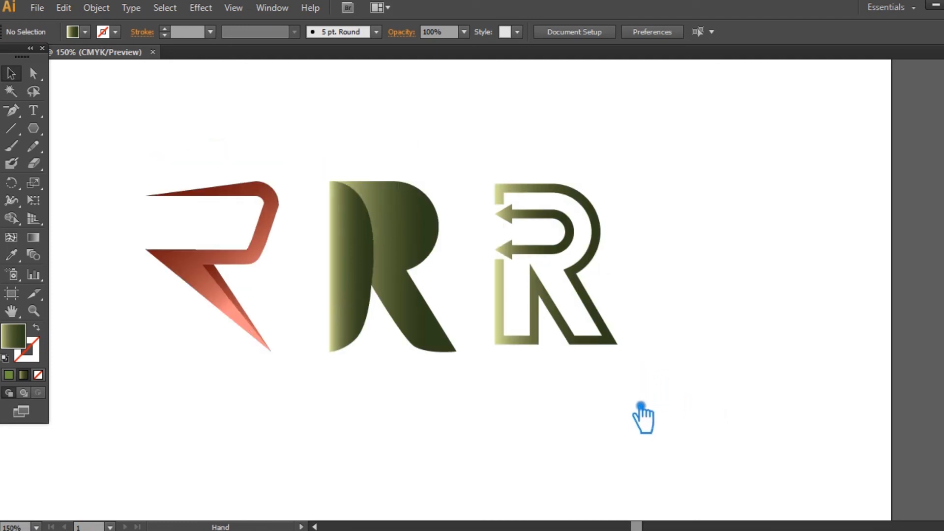
key("ctrl+plus")
left_click(622, 348)
left_click(12, 254)
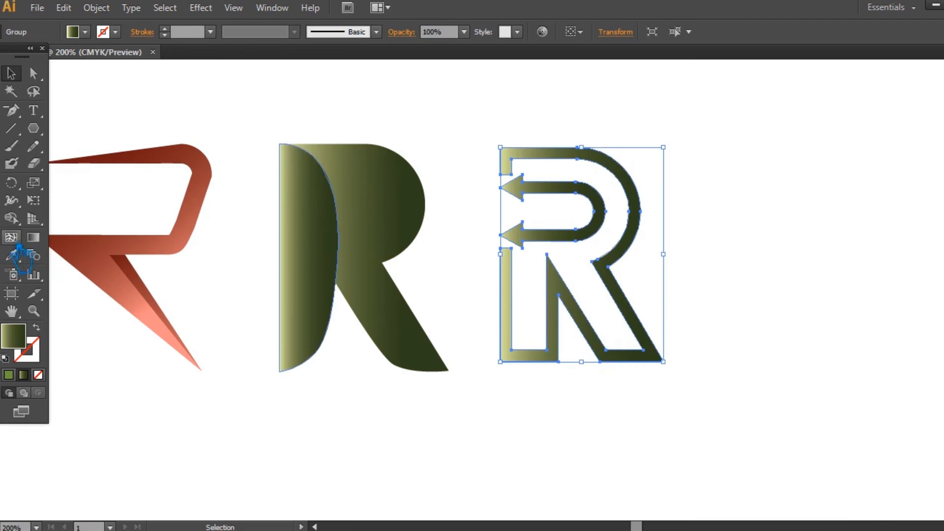
left_click(93, 258)
Move the light gradient stop to the start, pull the dark stop slightly inward, and set the midpoint location to 43.51%
left_click(942, 277)
left_click_drag(838, 297, 812, 297)
left_click_drag(860, 274, 892, 281)
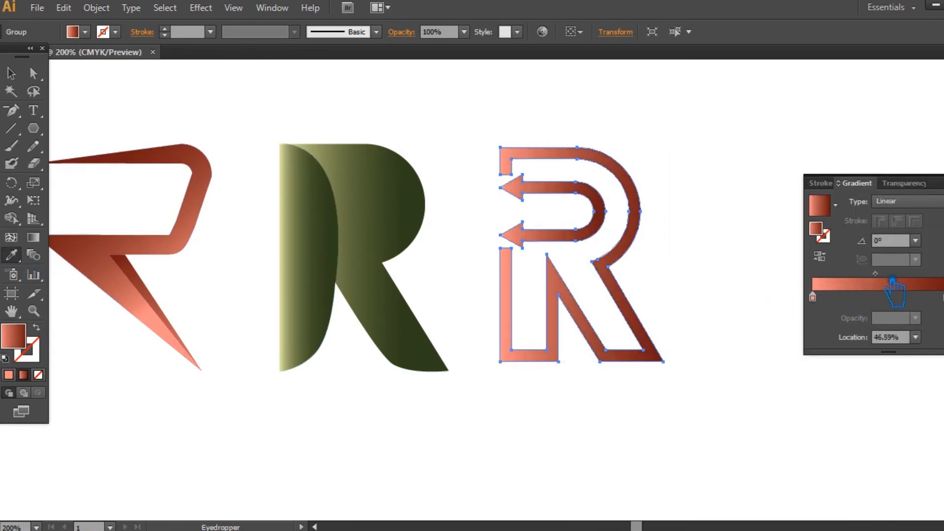
left_click_drag(942, 298, 929, 297)
left_click_drag(867, 274, 855, 273)
Redirect the outlined R's gradient vertically at 90° and reverse its colors
left_click(11, 73)
left_click(33, 237)
mouse_move(561, 369)
left_mouse_down()
mouse_move(568, 258)
mouse_move(560, 158)
left_mouse_up()
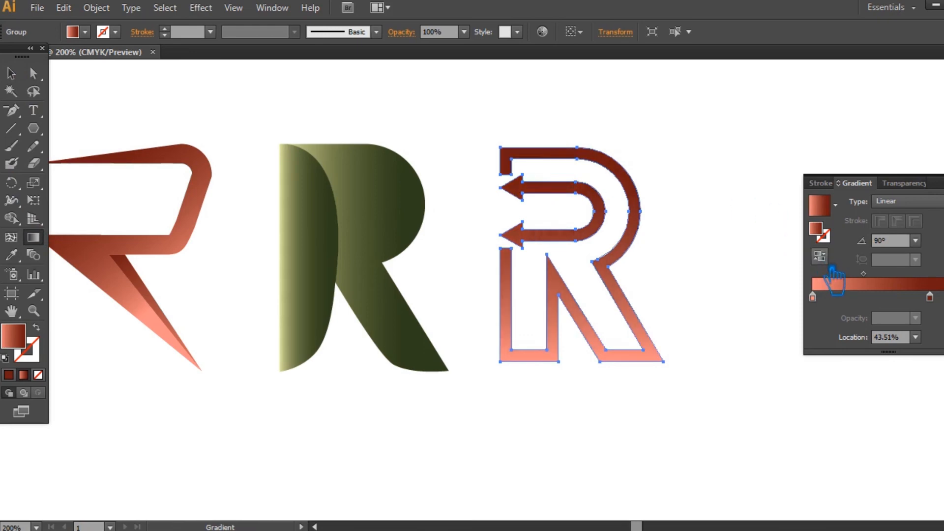
left_click(819, 256)
Run the gradient horizontally across the outlined R at 0° and reverse it so it goes from light stem to dark bowl
left_click_drag(511, 239, 657, 240)
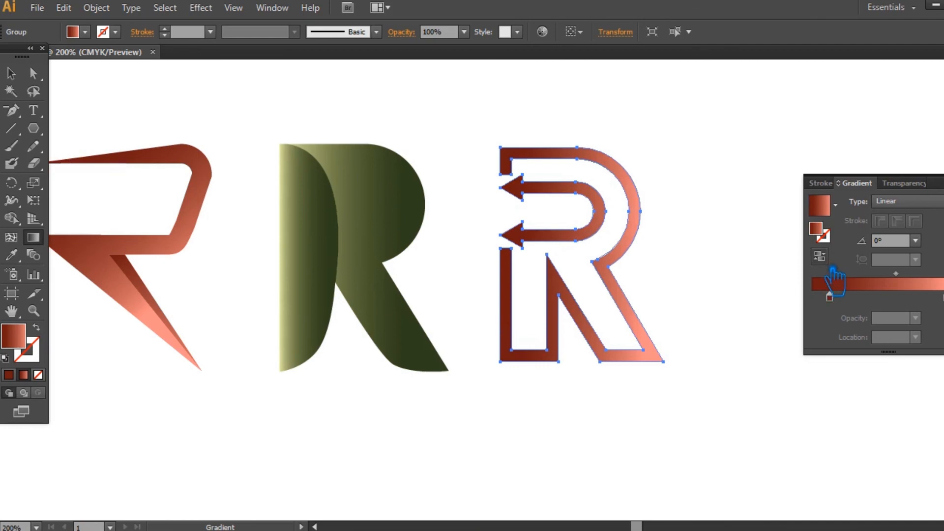
left_click(819, 256)
left_click(702, 275)
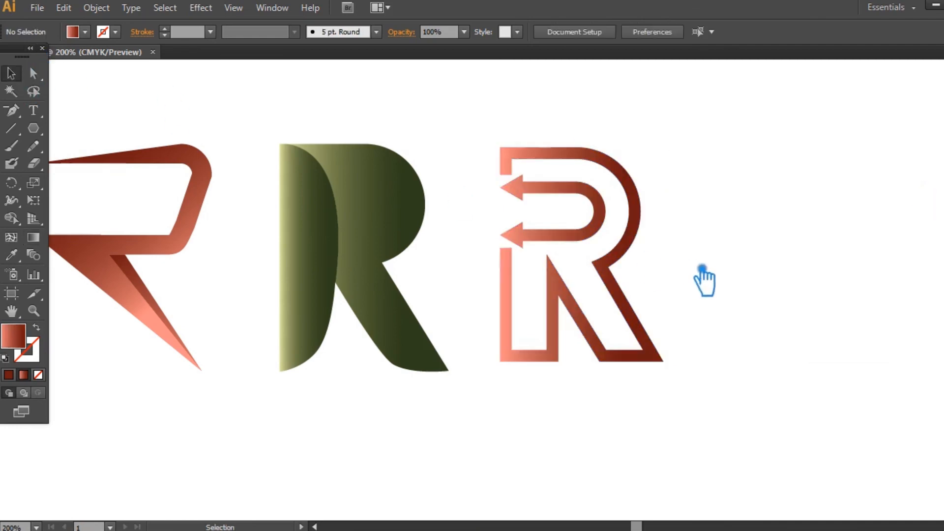
key("ctrl+minus")
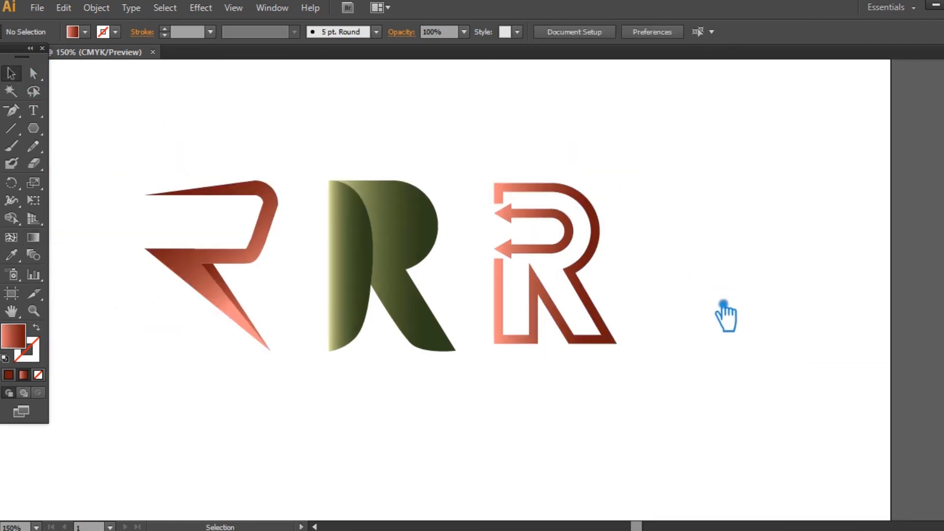
Try to edit the first R's anchor points where its leg meets the crossbar, and undo the deletion
left_click(570, 319)
left_click(227, 304)
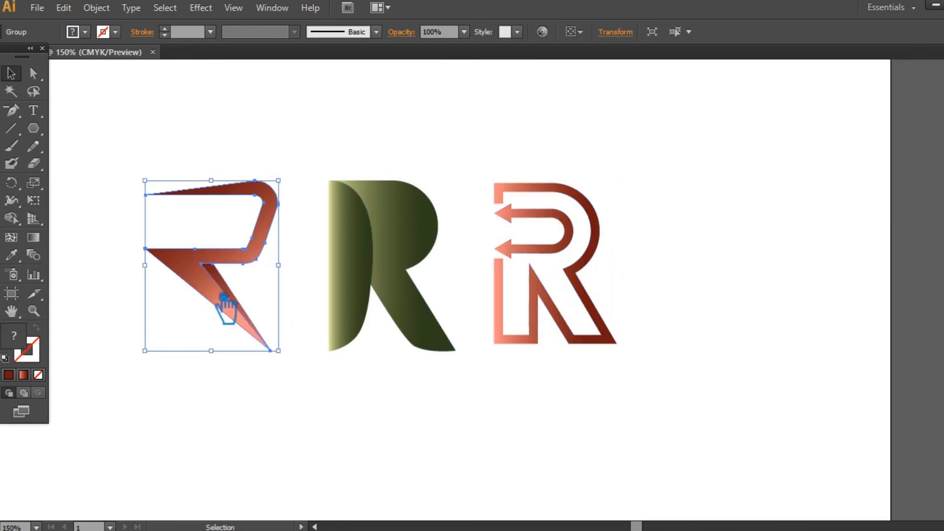
key("p")
left_click(208, 256)
left_click(647, 288)
left_click(206, 253)
left_click(631, 290)
left_click(33, 73)
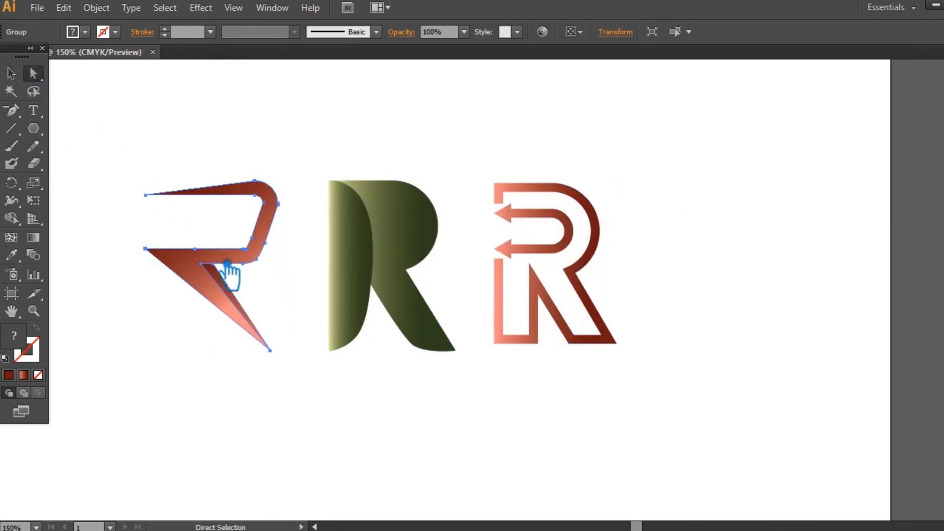
key("Delete")
key("ctrl+z")
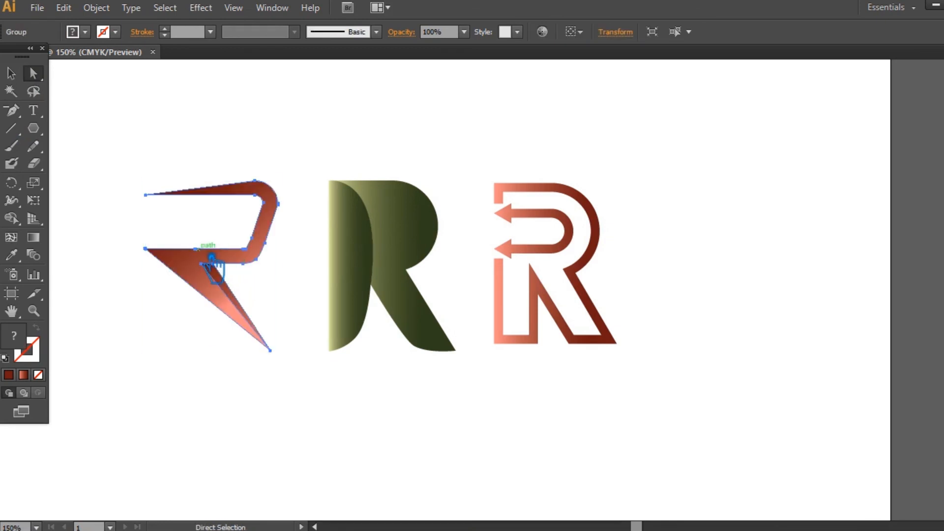
left_click(185, 326)
left_click(211, 262)
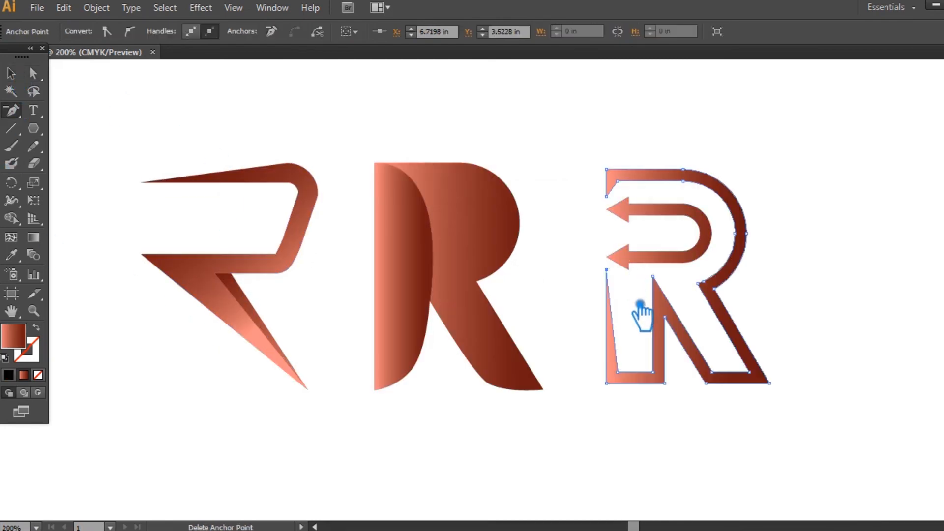
Deselect the outlined R and review the three red R logos together
left_click(10, 74)
left_click(606, 149)
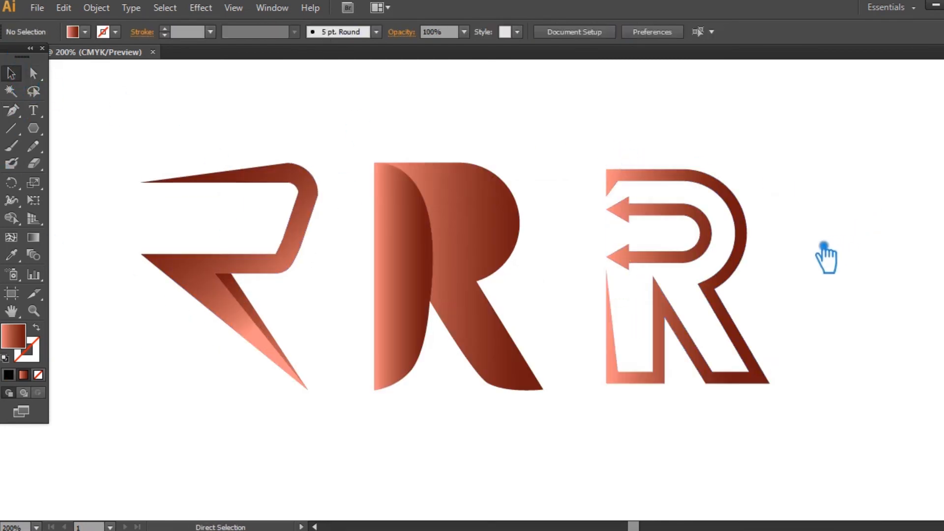
left_click_drag(813, 265, 843, 284)
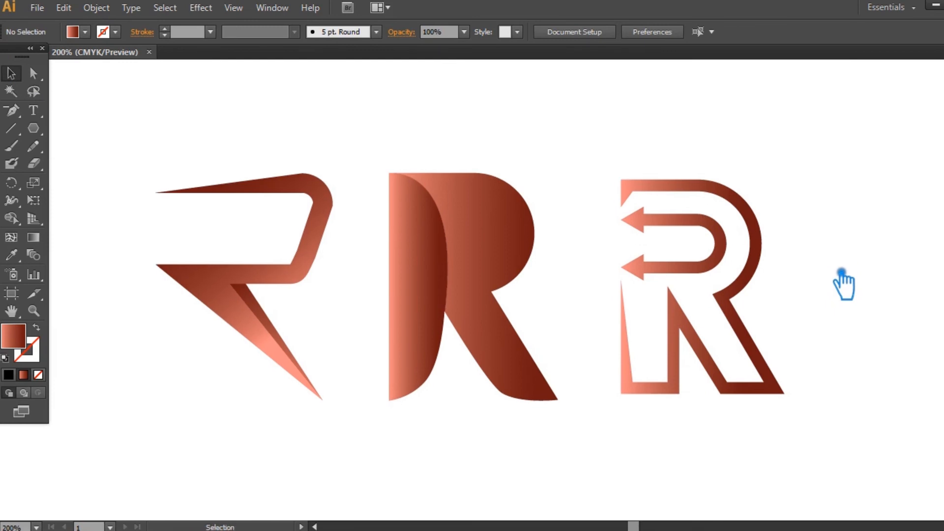